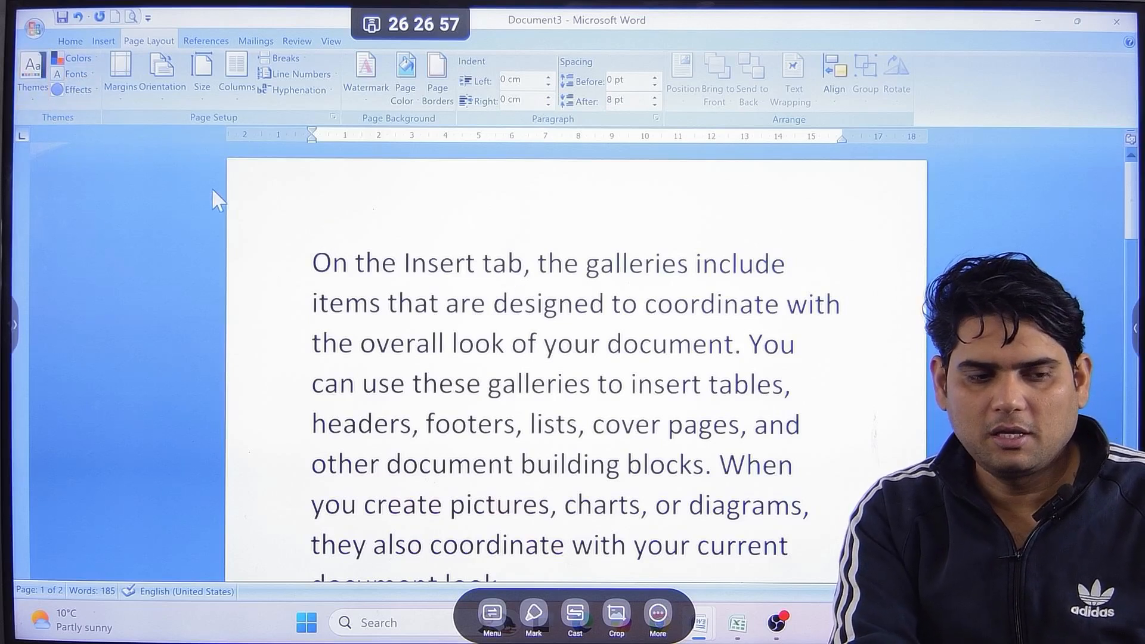
Apply the Module theme to the document, preview other theme fonts on the first two lines, and set the theme colors to Aspect.
click(30, 73)
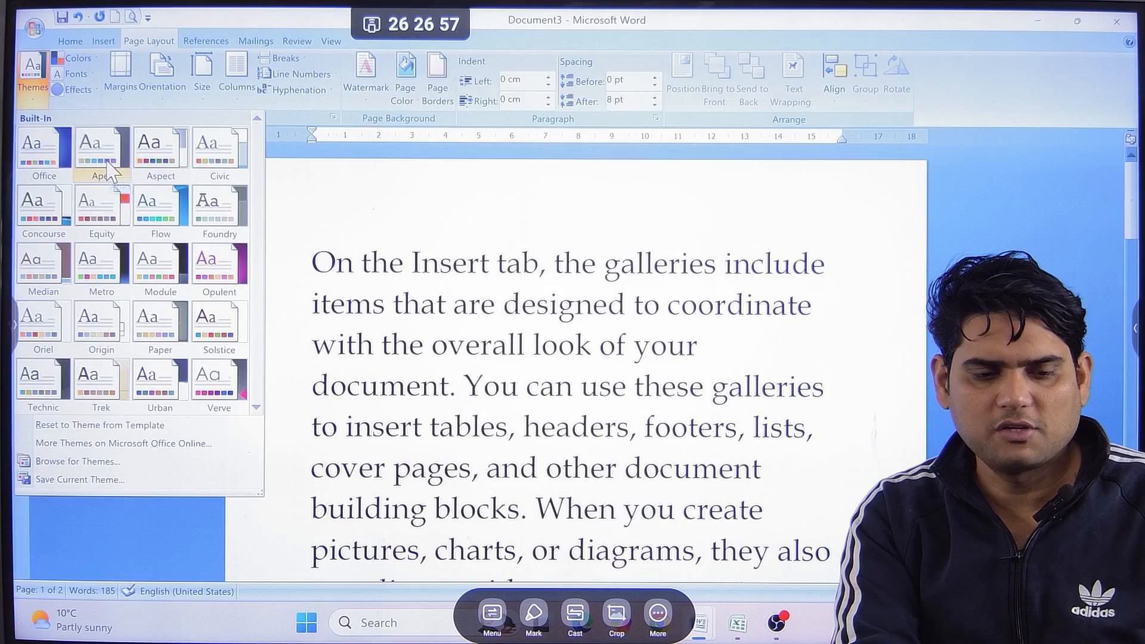
click(166, 269)
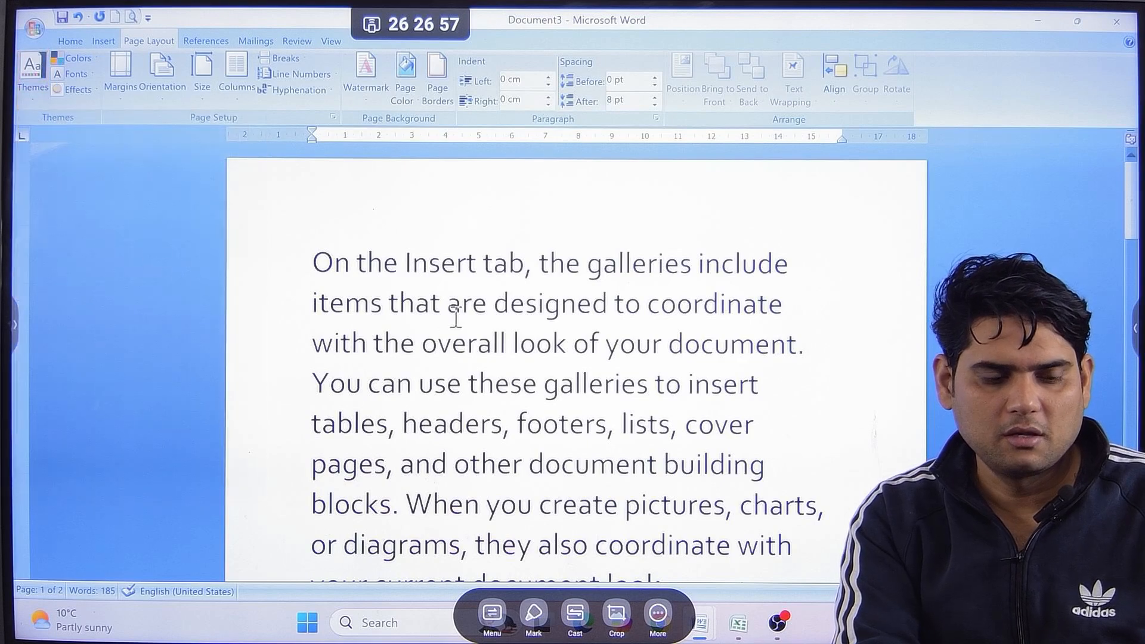
drag(312, 263, 746, 301)
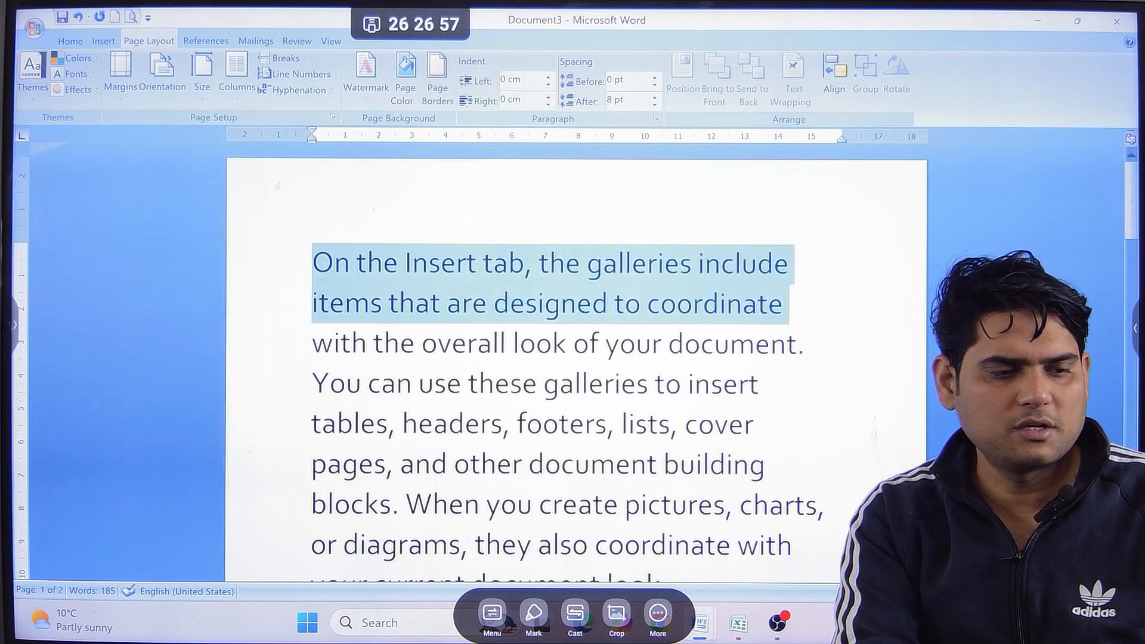
click(94, 74)
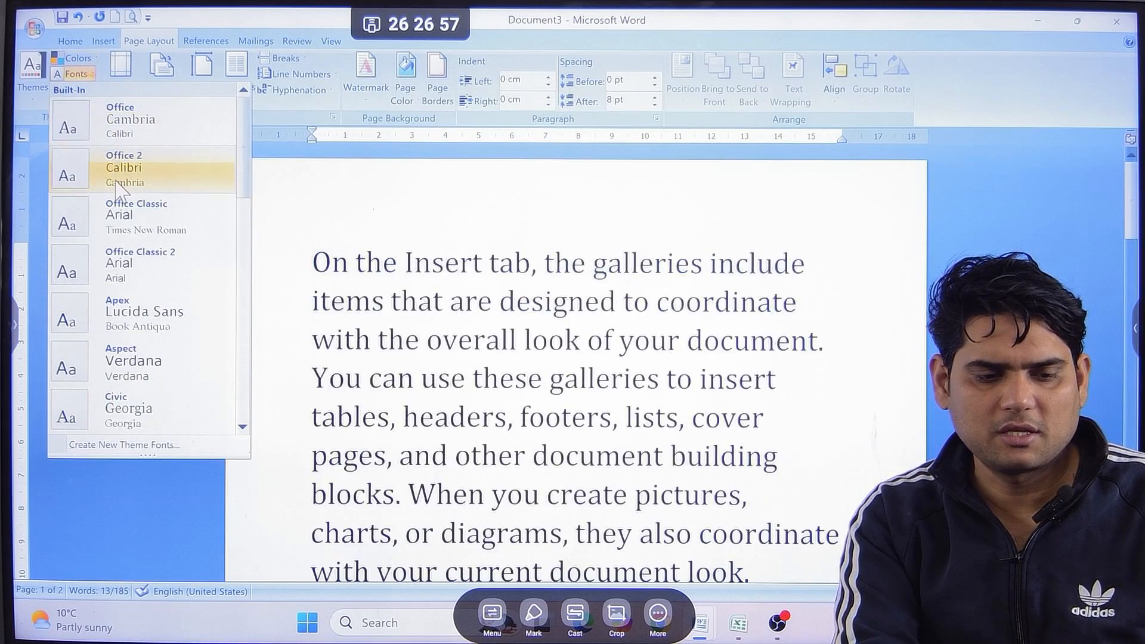
click(88, 59)
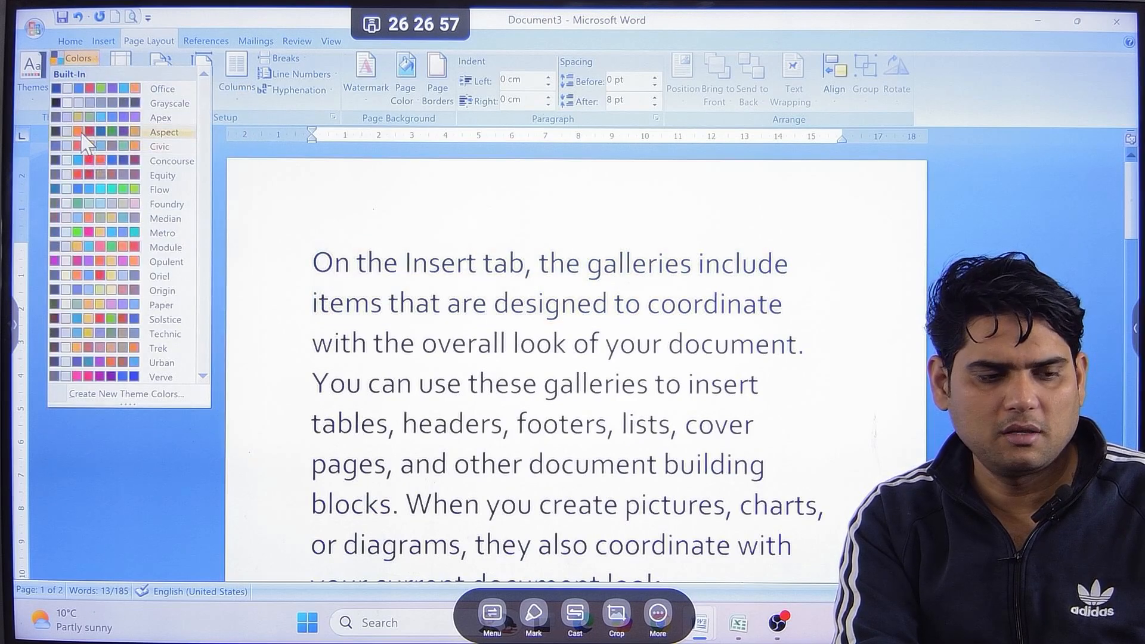
click(82, 134)
click(442, 345)
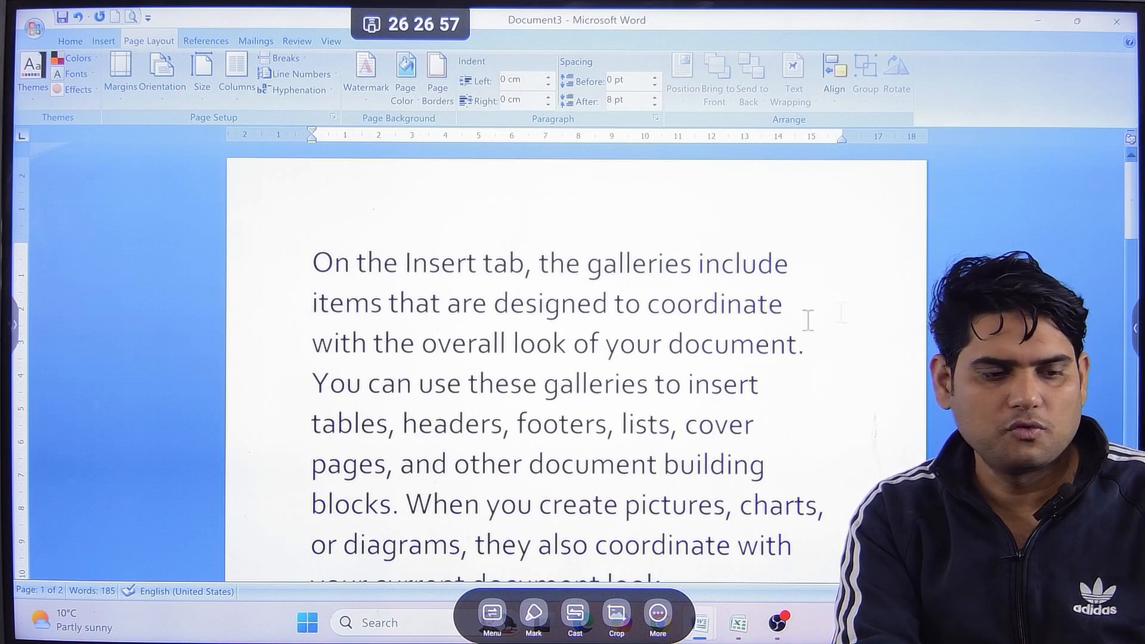
Apply the Narrow margin preset of 1.27 cm to the document, undoing and redoing it once to compare.
scroll(345, 271, down, 4)
scroll(345, 269, up, 4)
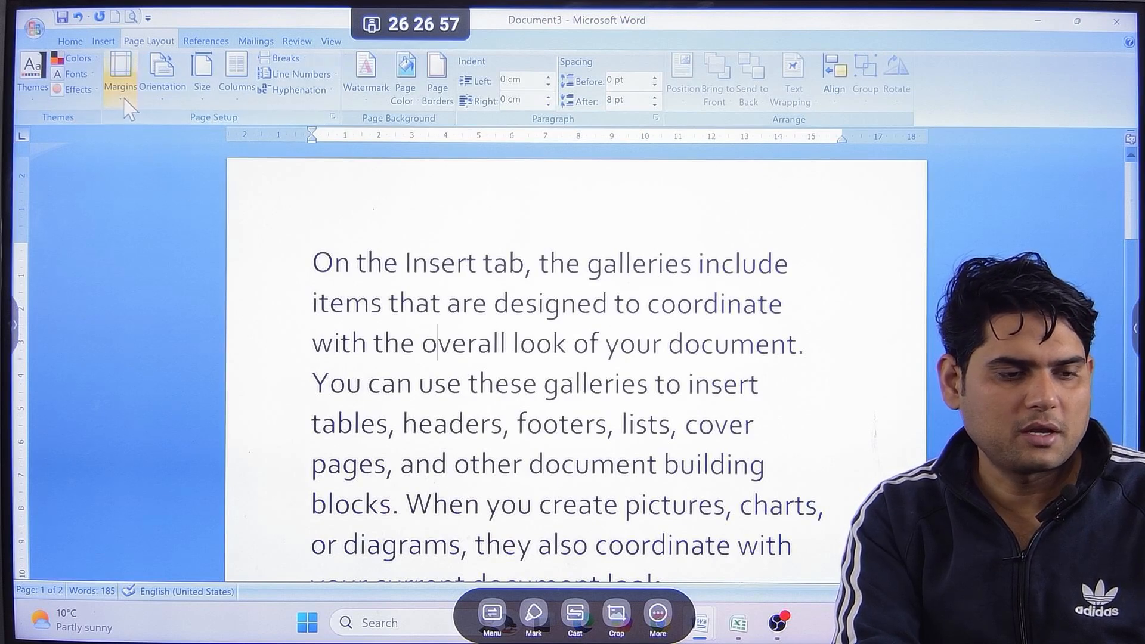
click(120, 74)
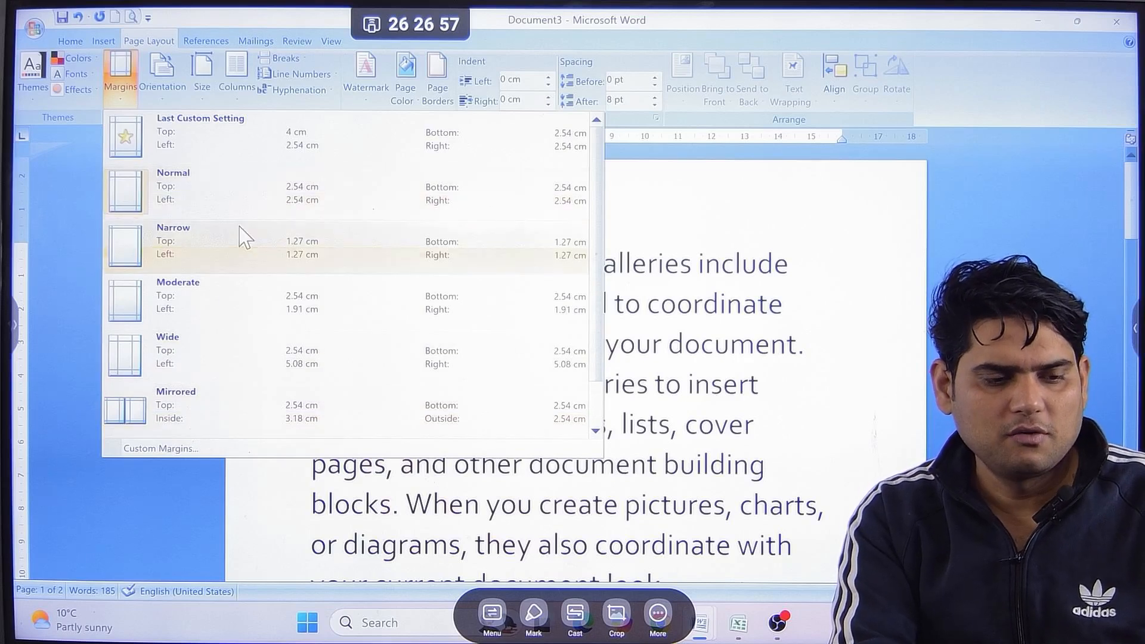
click(218, 251)
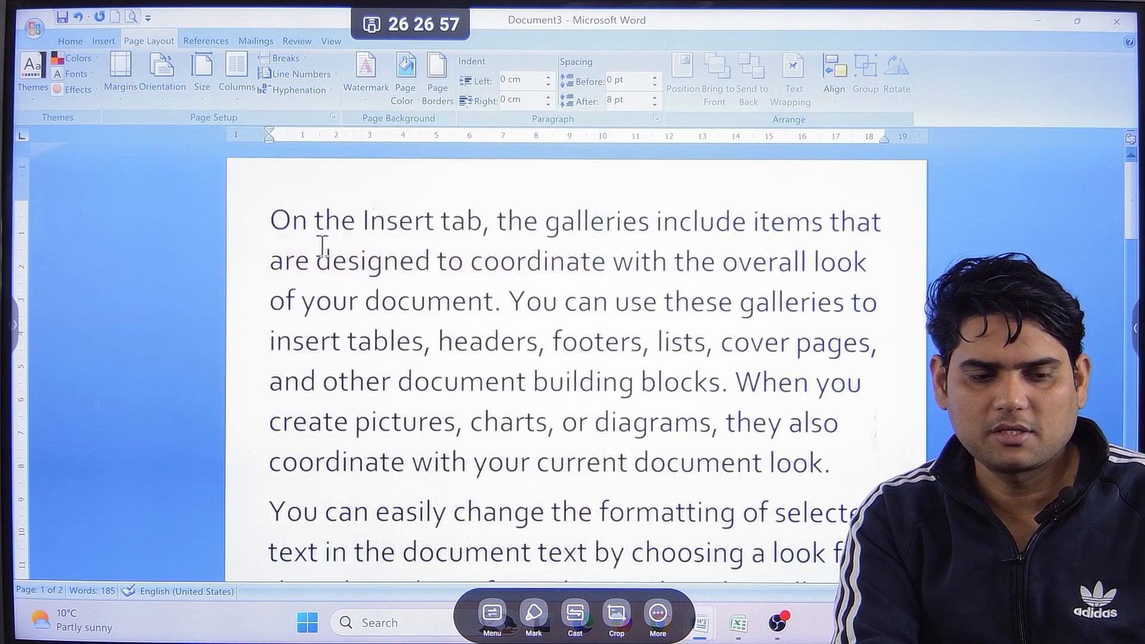
key(ctrl+z)
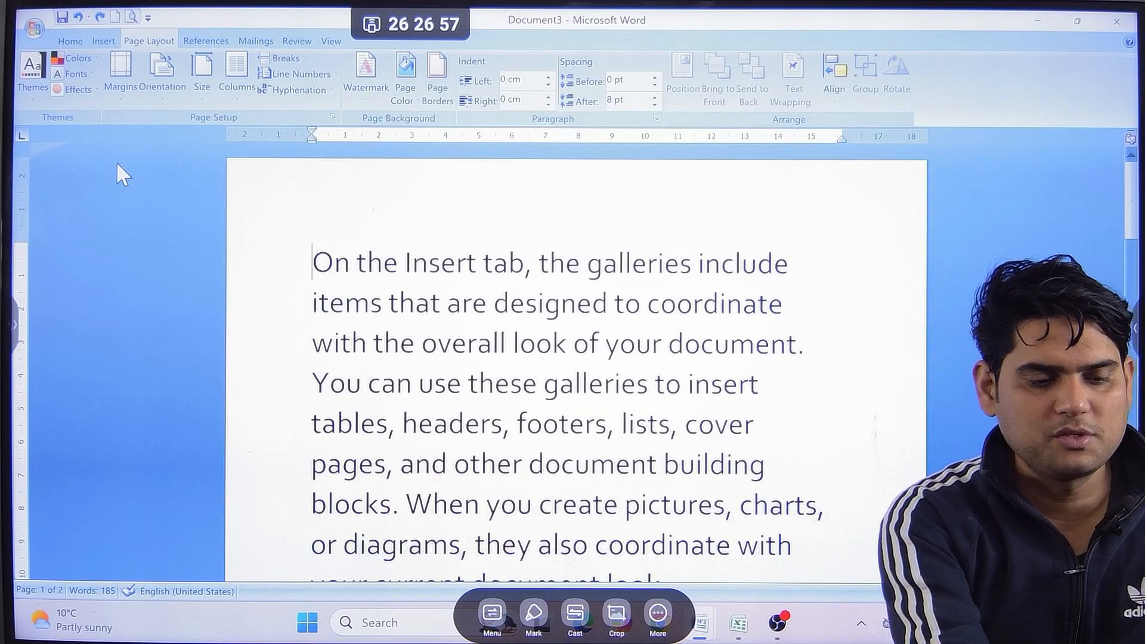
key(ctrl+y)
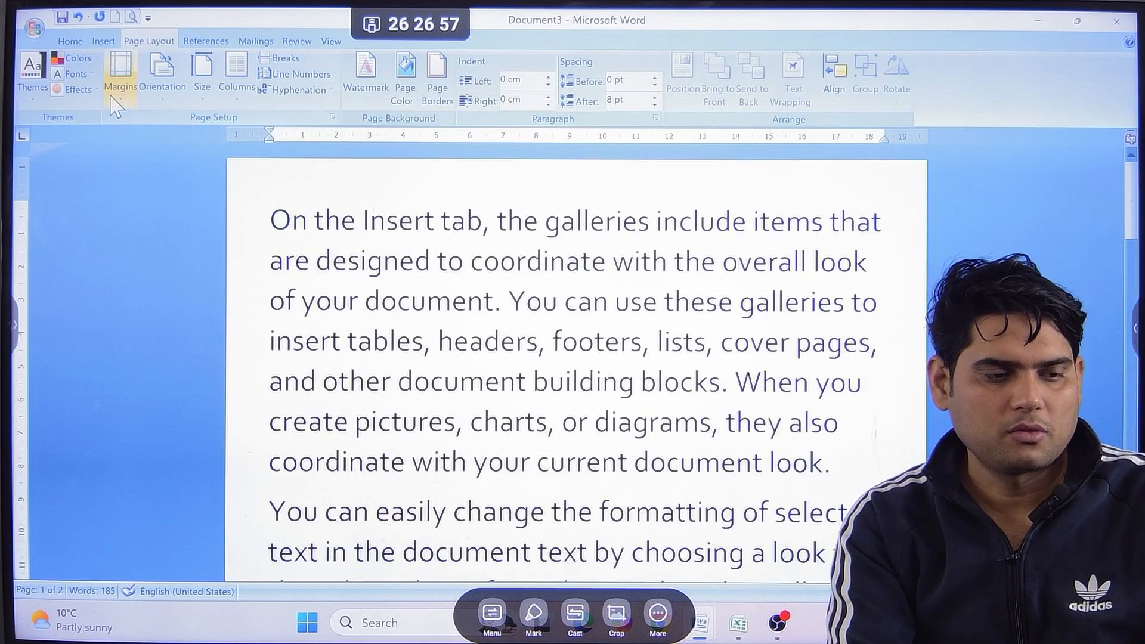
Set a custom top margin of 3 cm for the whole document.
click(120, 71)
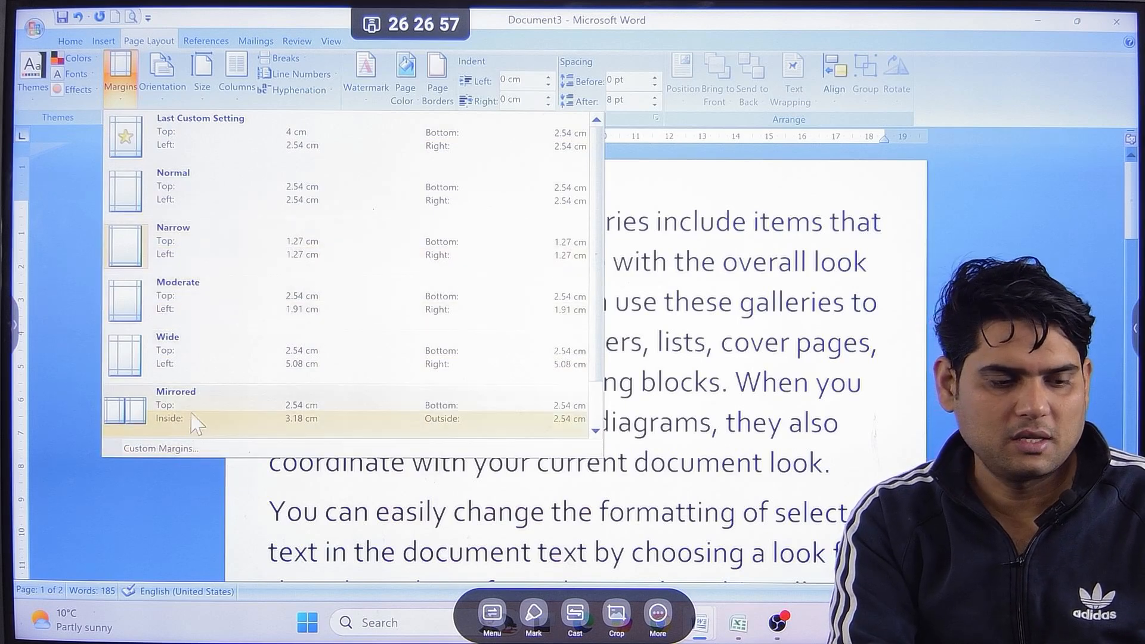
click(152, 452)
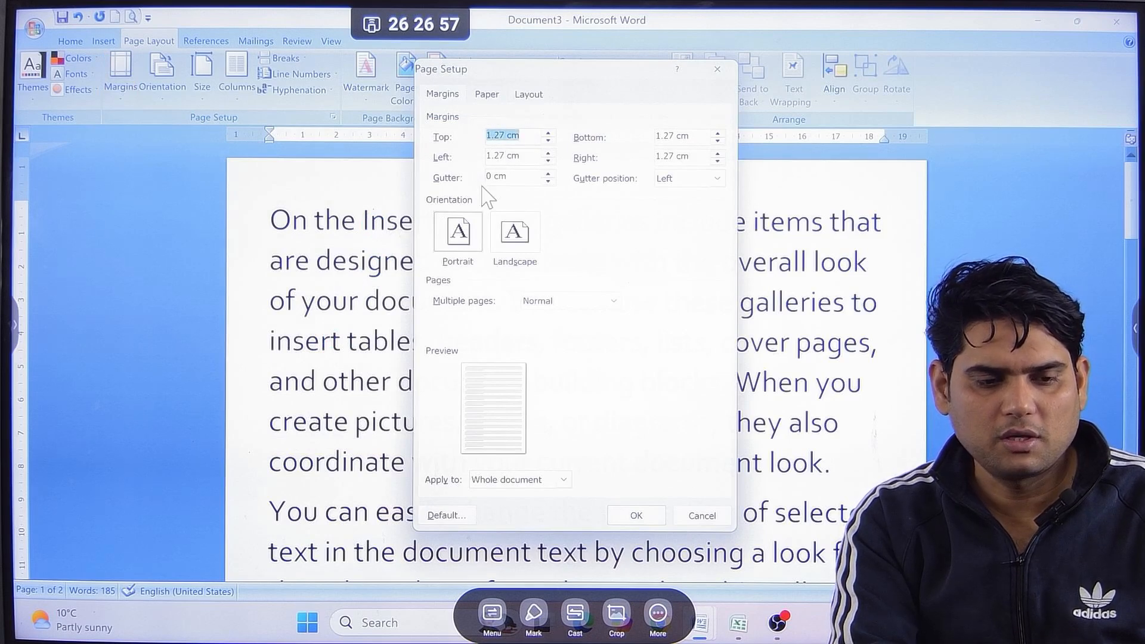
text(3)
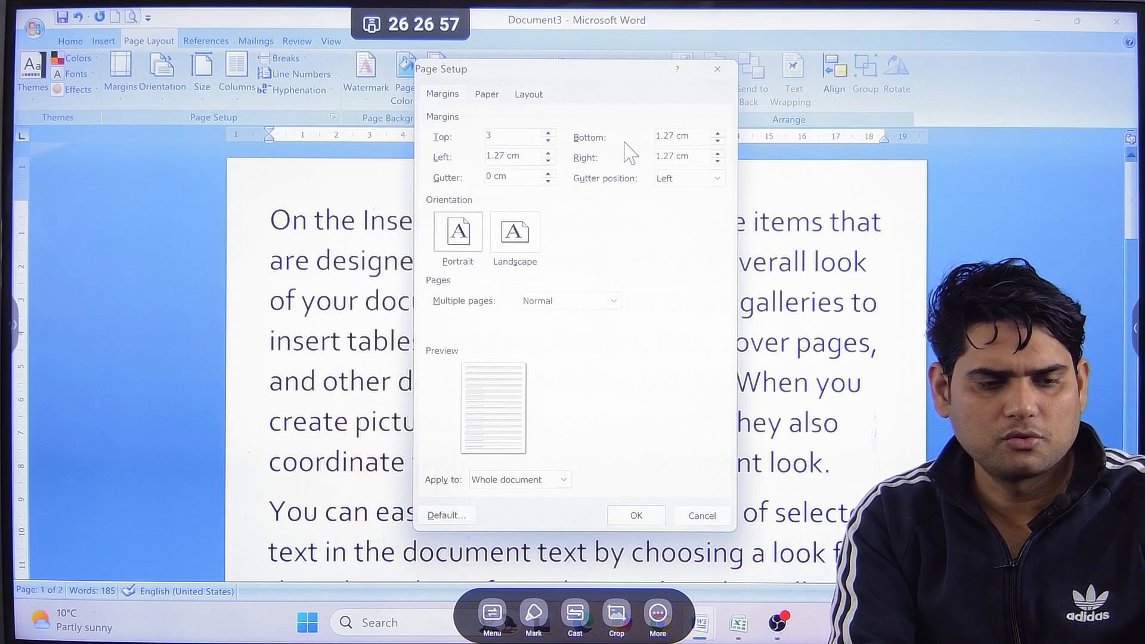
click(635, 516)
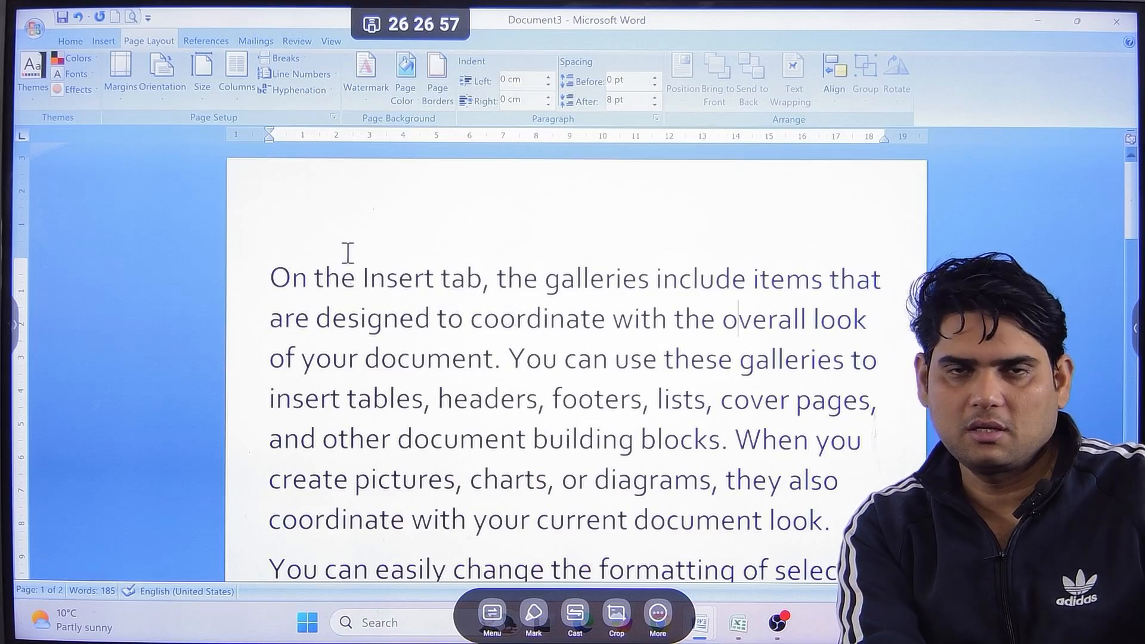
Increase the custom top margin to 5 cm and check the page in print preview.
click(121, 89)
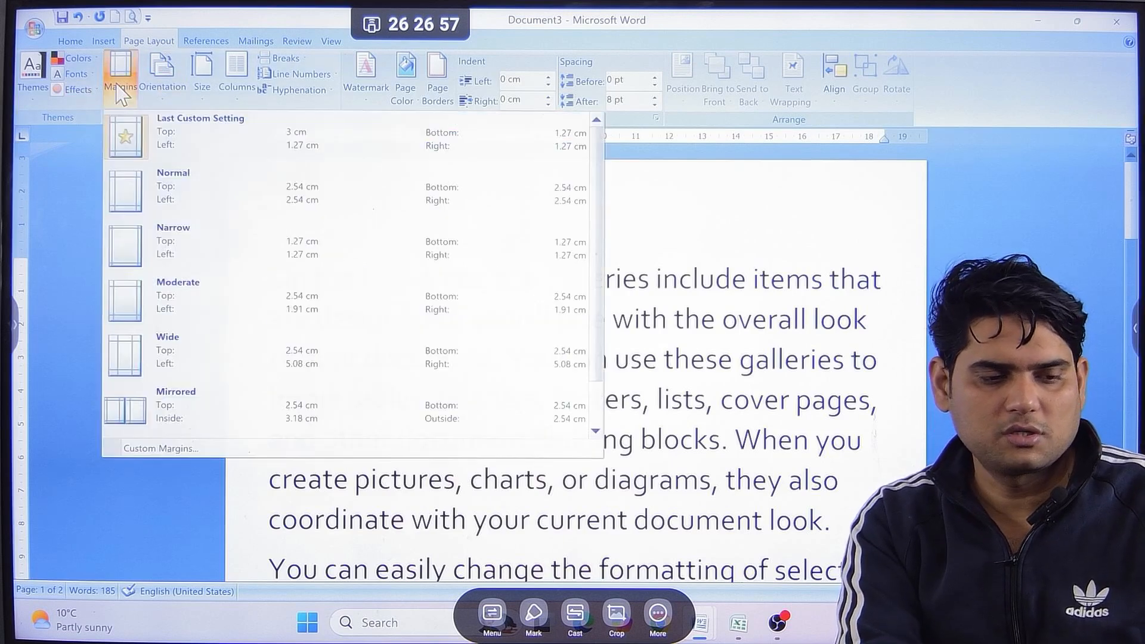
click(192, 453)
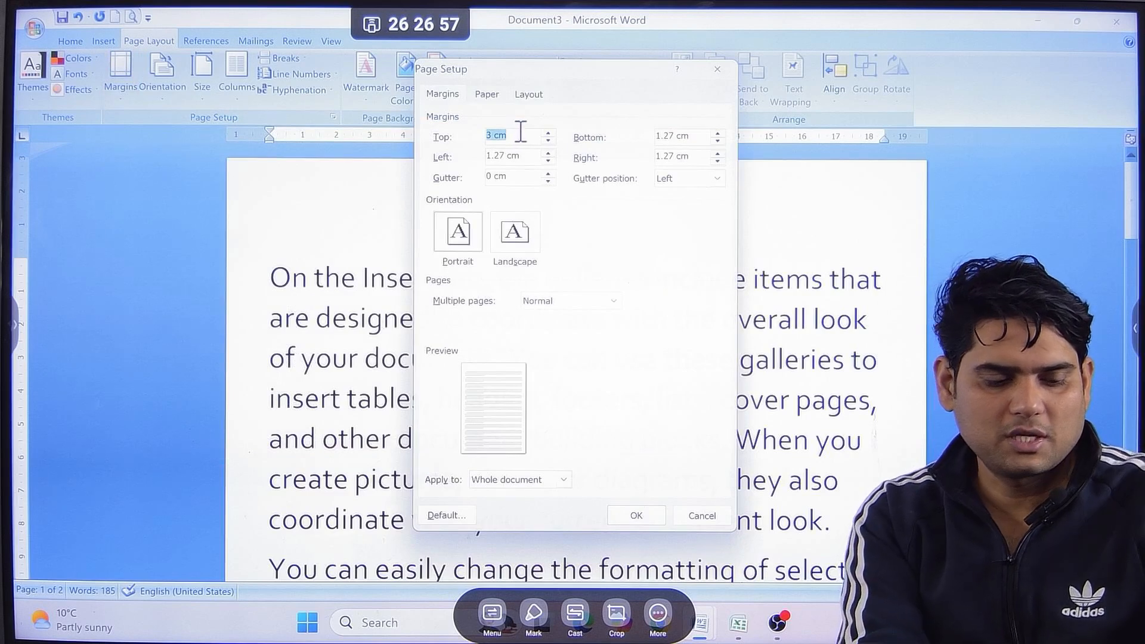
text(5)
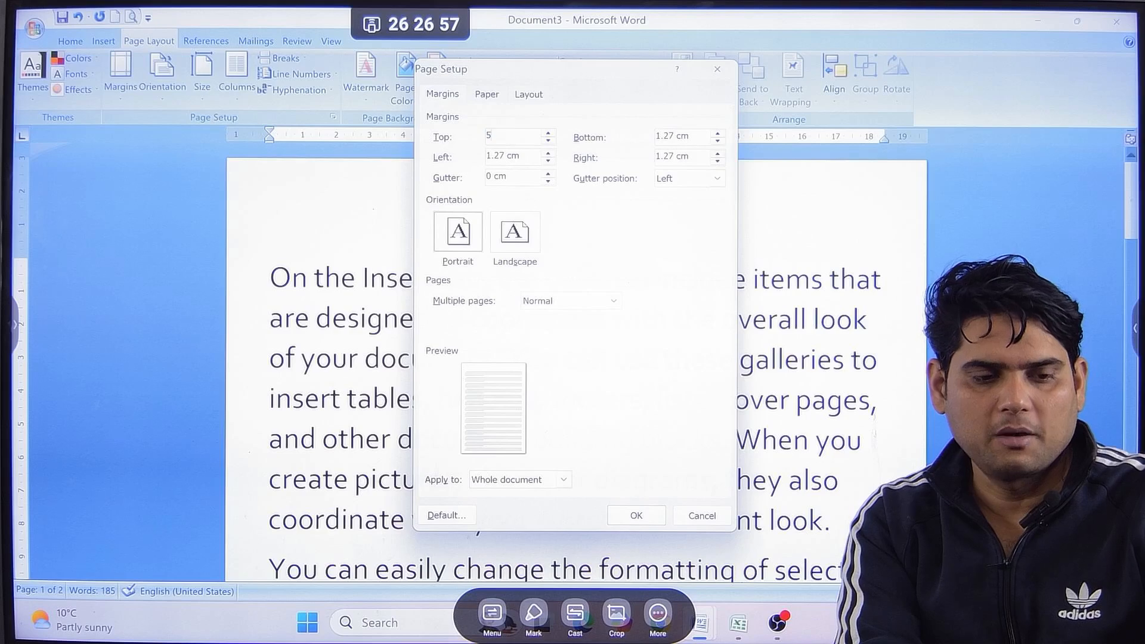
click(648, 516)
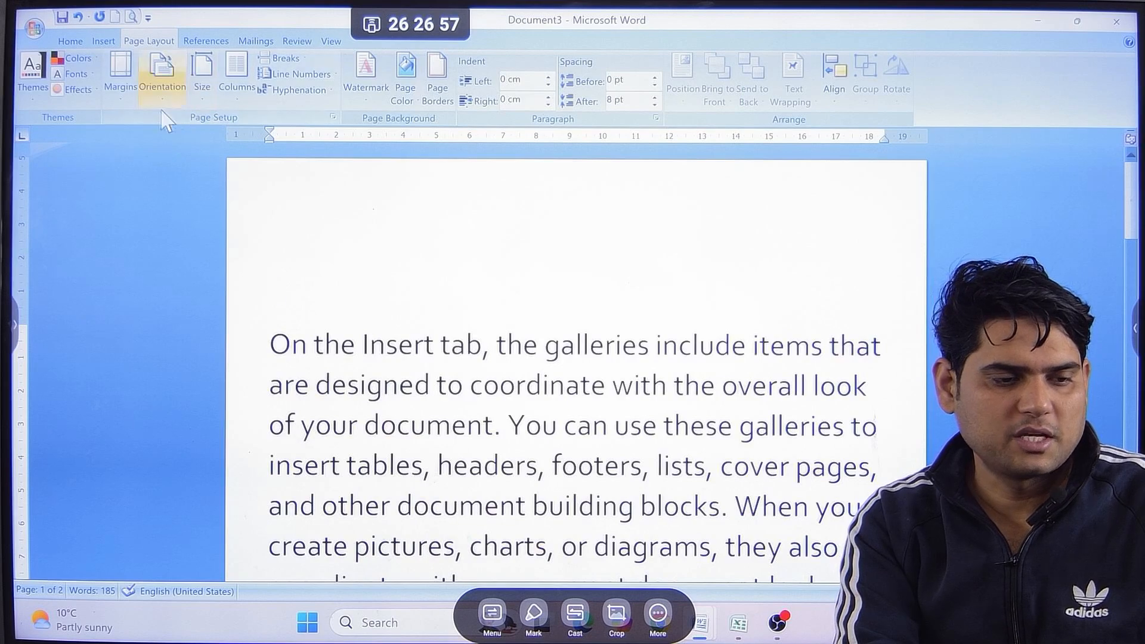
click(131, 16)
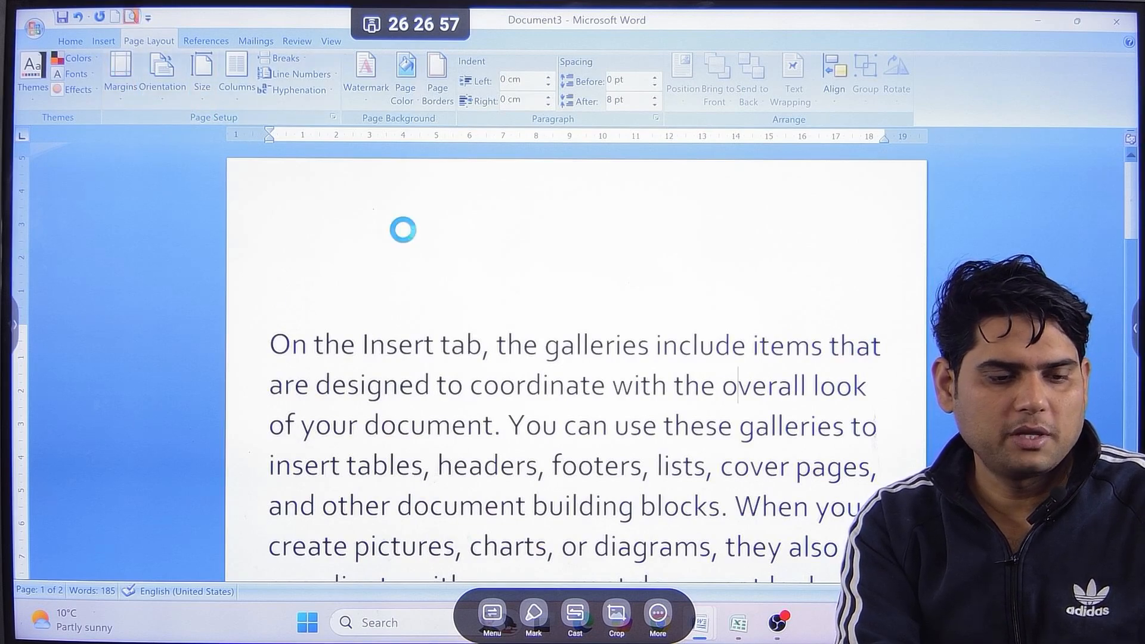
click(575, 201)
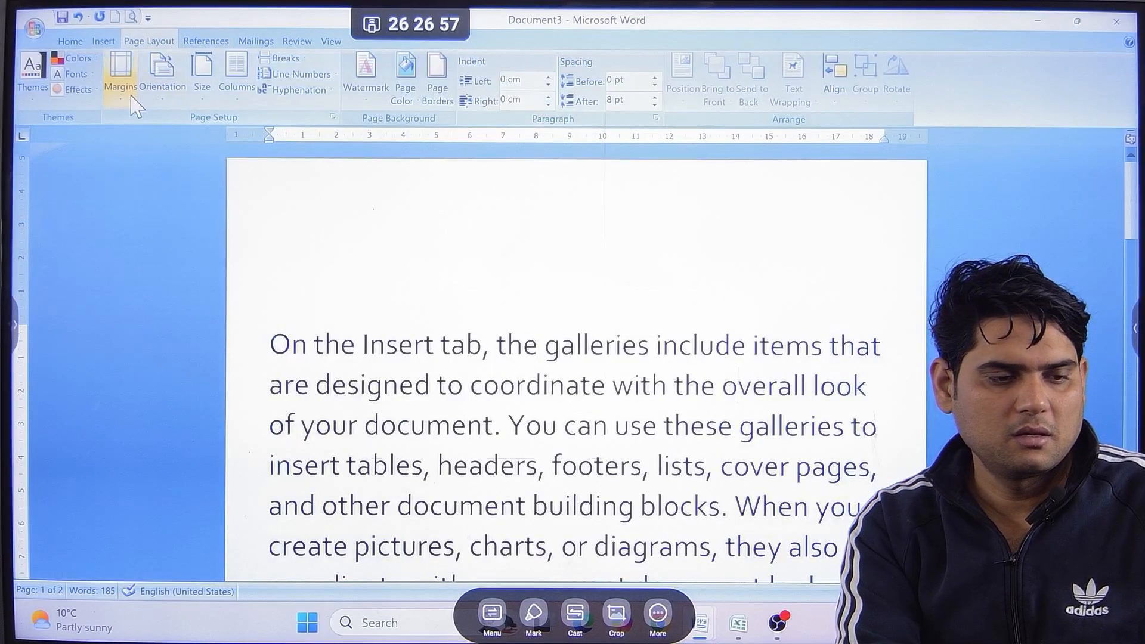
Increase the custom top margin to 8 cm, check the page in print preview, and return to the document.
click(120, 72)
click(161, 448)
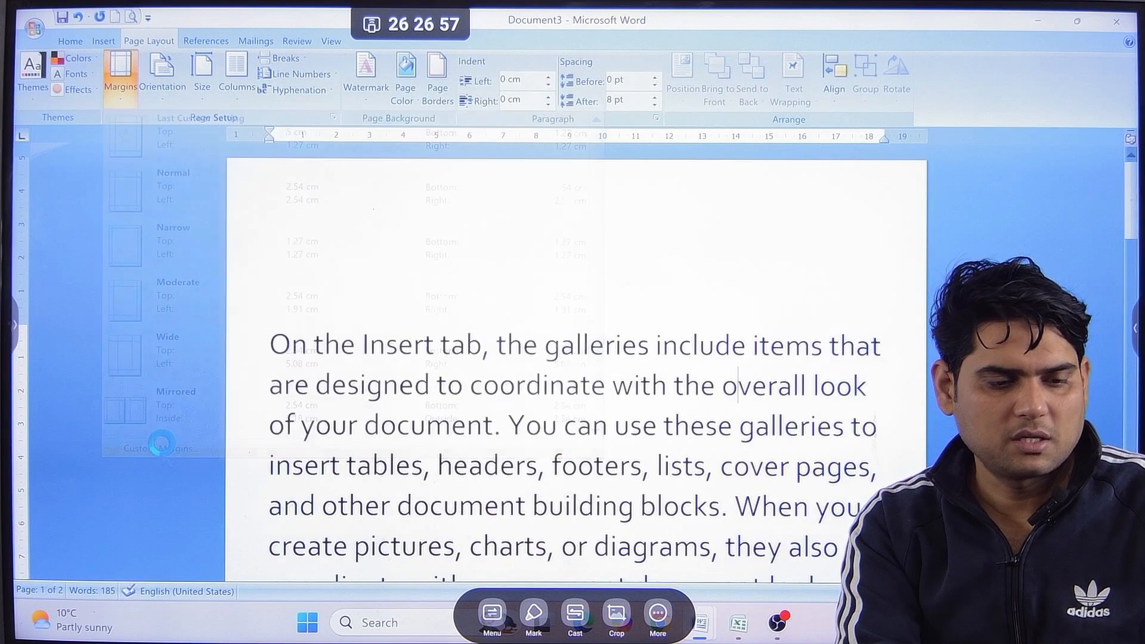
text(8)
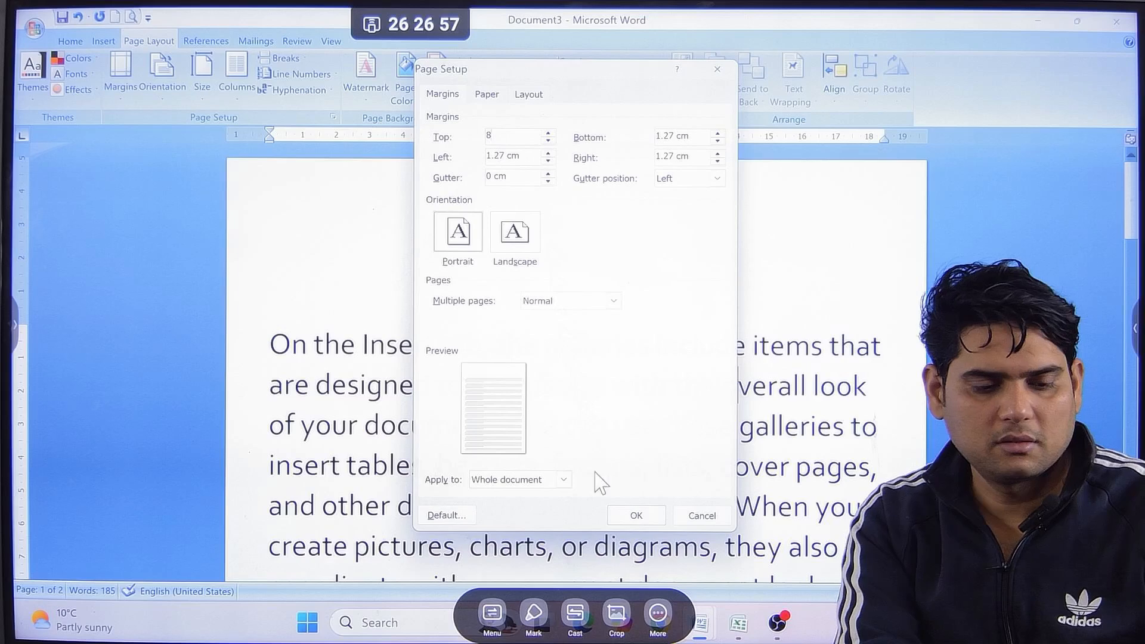
click(635, 515)
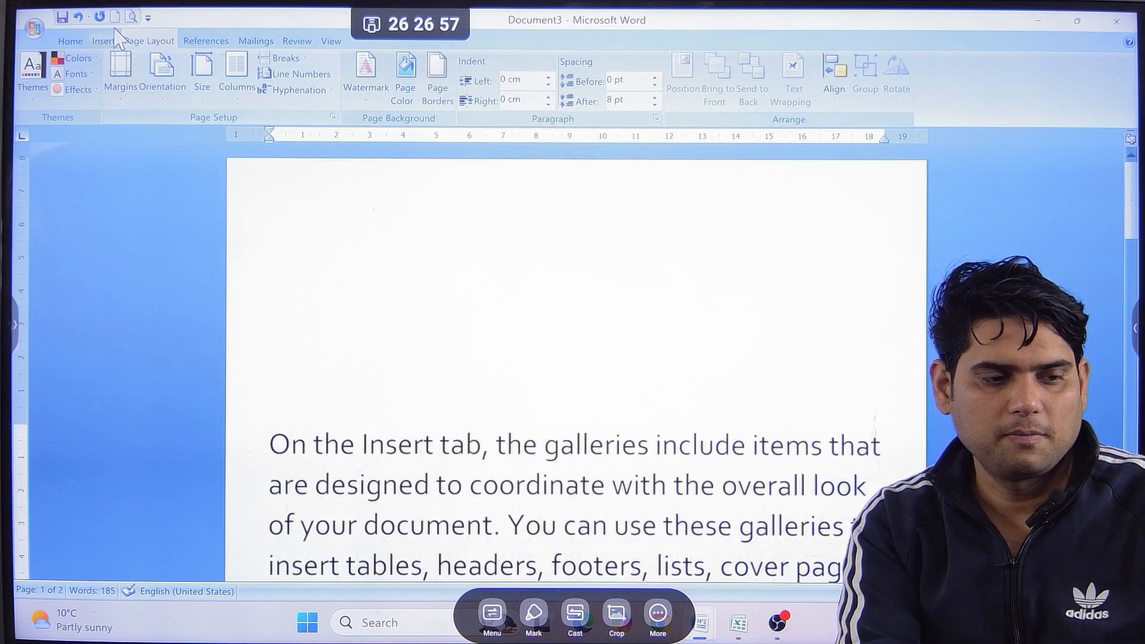
click(131, 17)
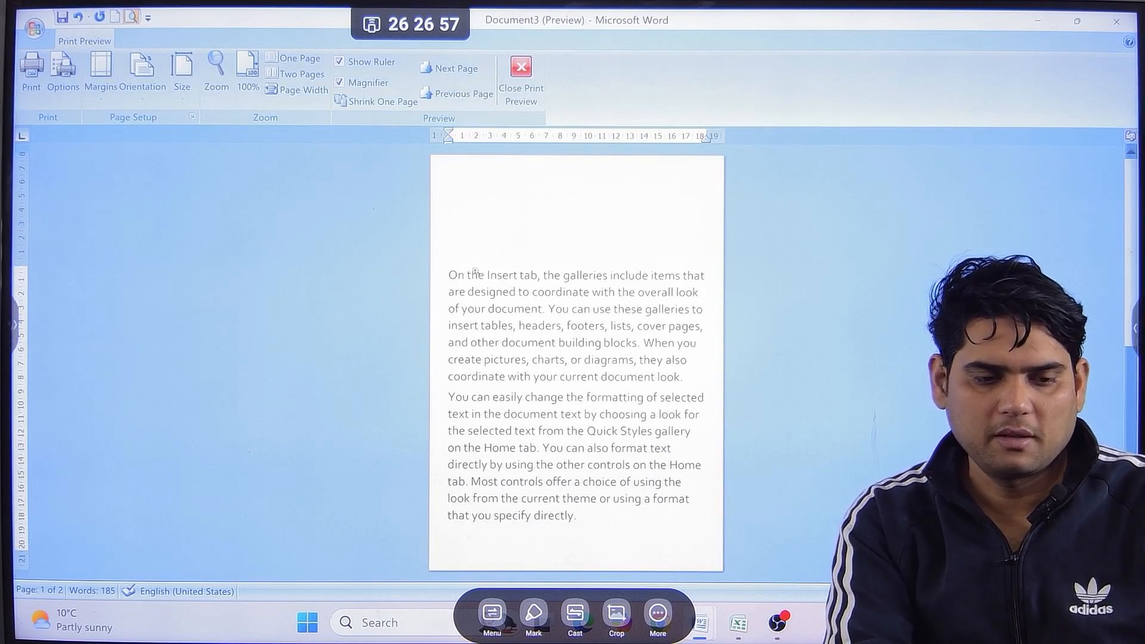
click(520, 75)
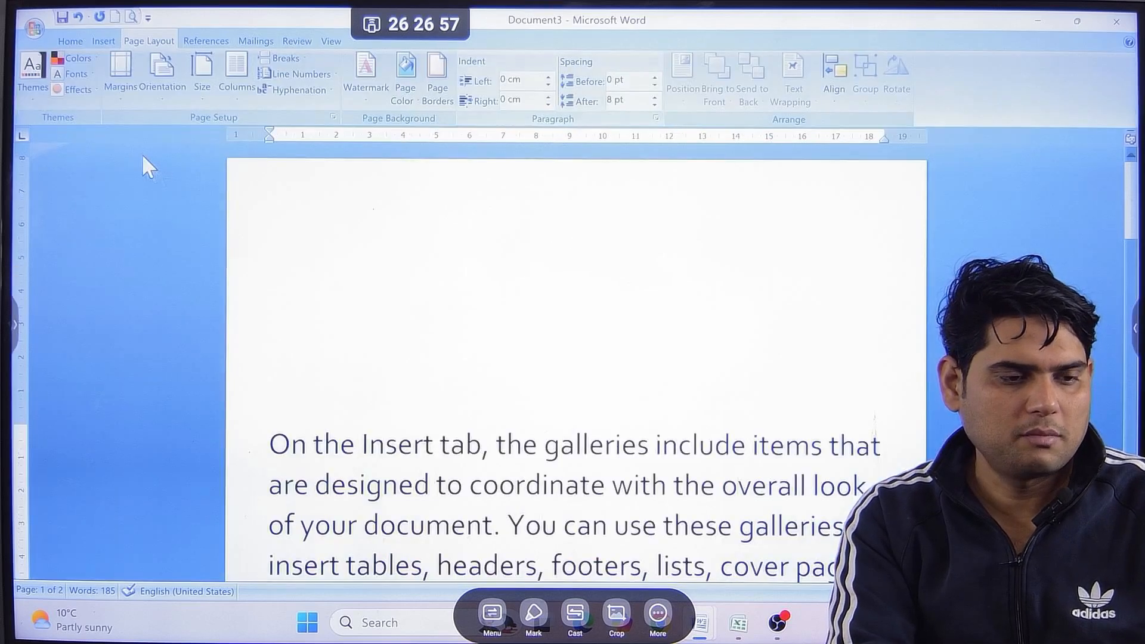
Reset the document to the Narrow margin preset with 1.27 cm on all sides.
click(129, 99)
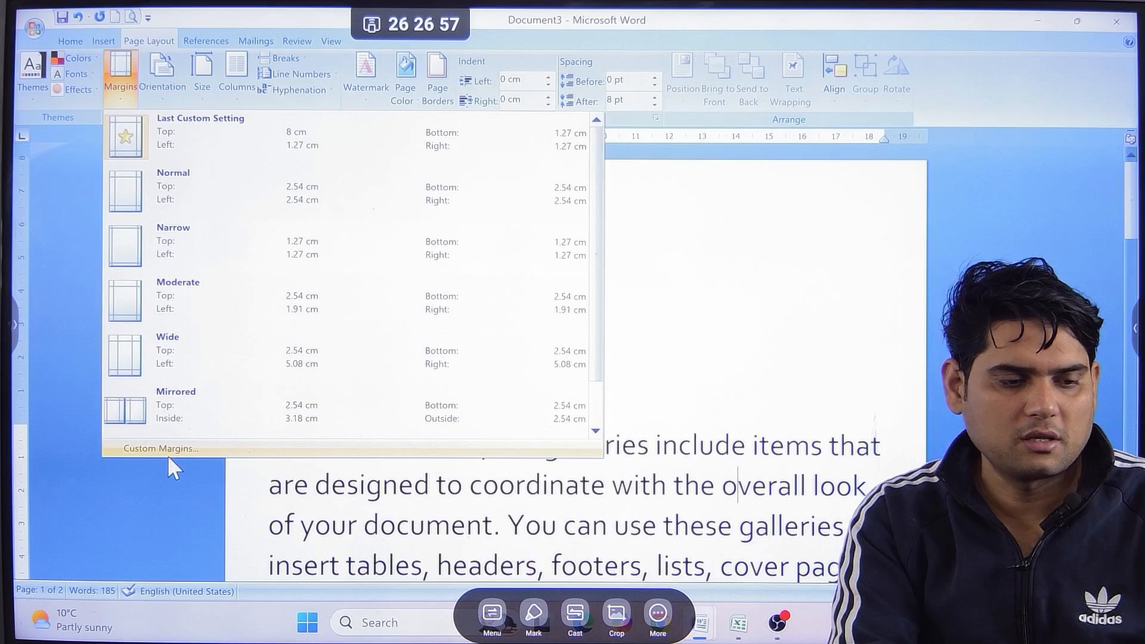
click(196, 262)
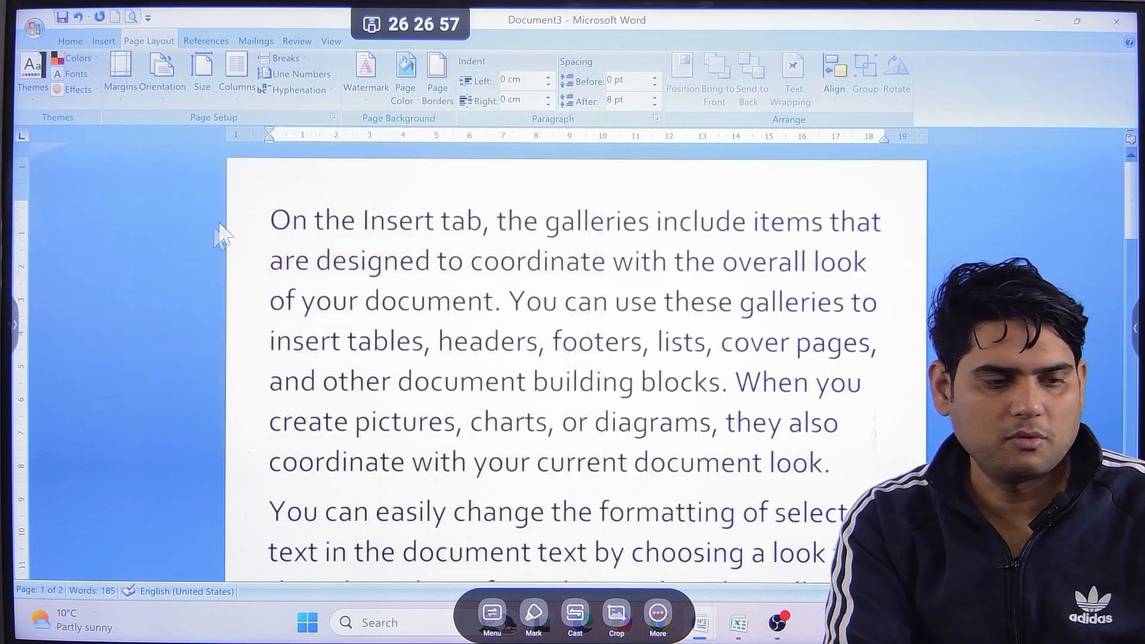
Change the page orientation to Landscape and look over the pages in print preview.
click(167, 107)
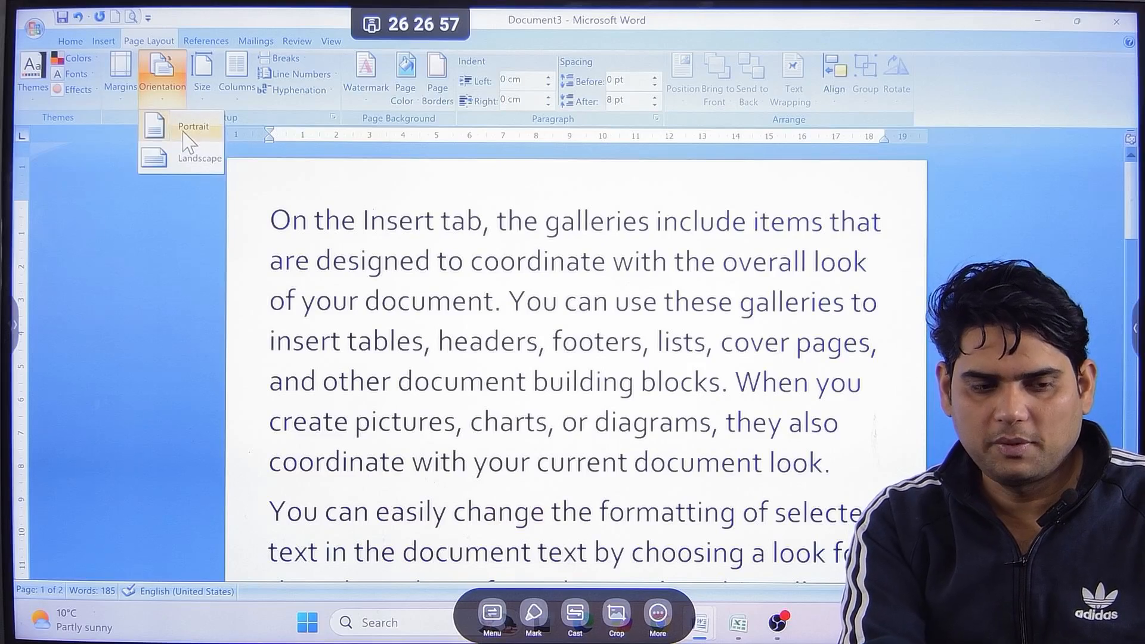
click(330, 232)
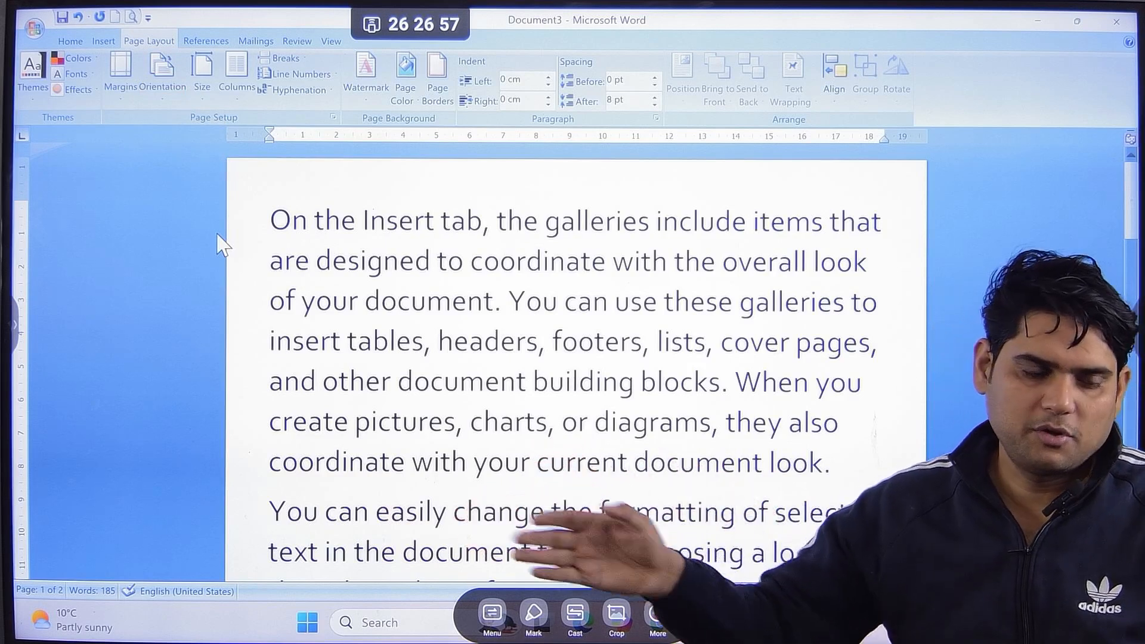
click(161, 69)
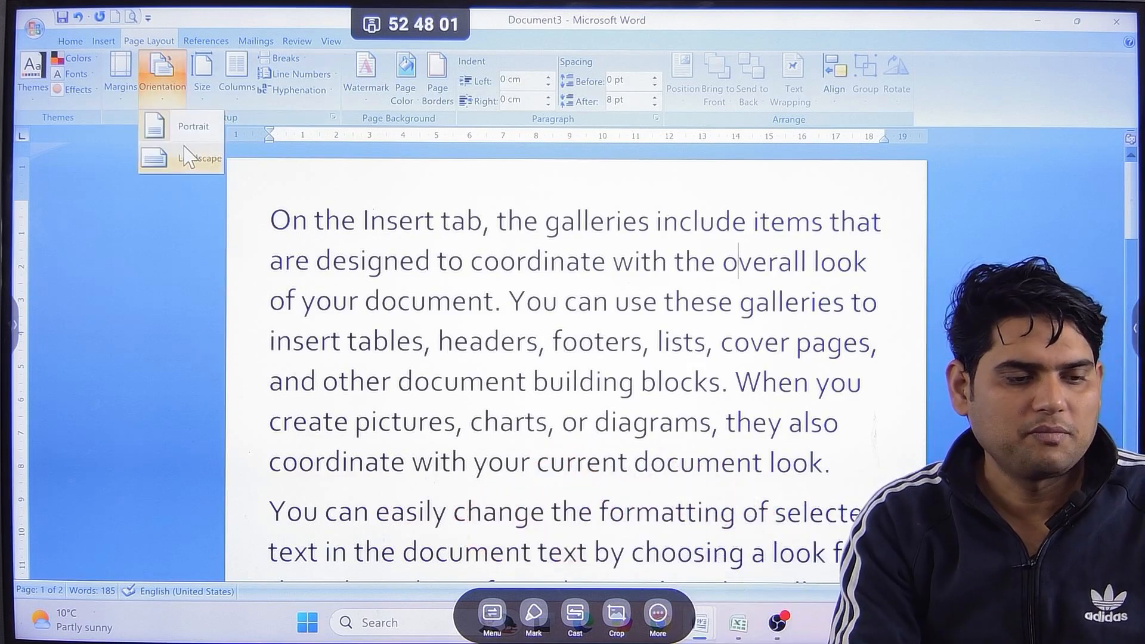
click(184, 158)
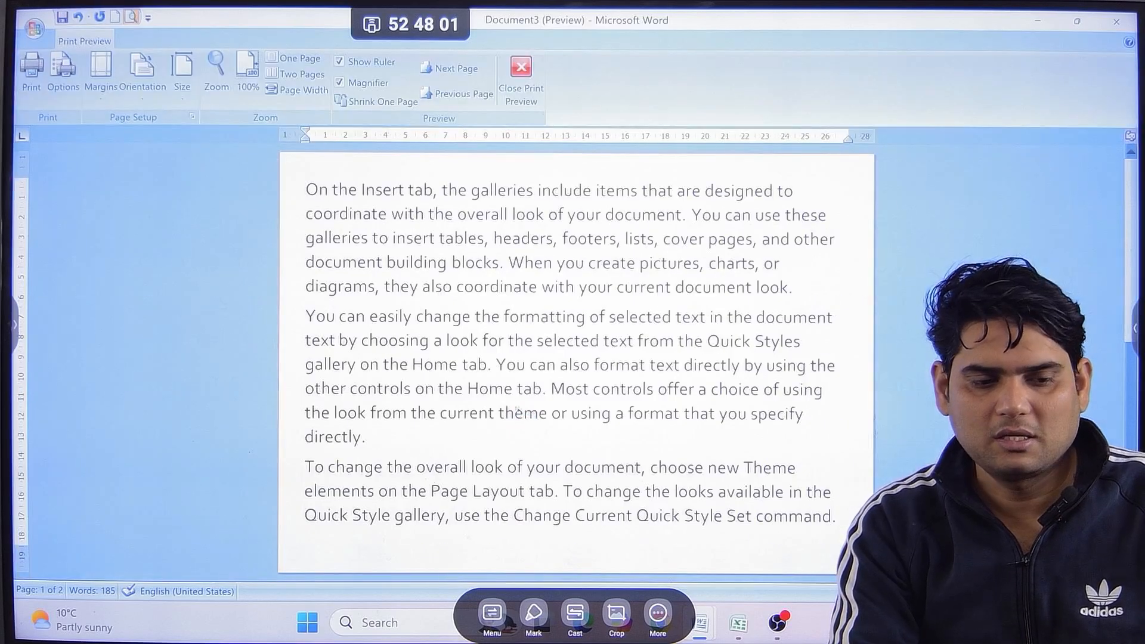
scroll(514, 403, down, 3)
scroll(513, 402, up, 3)
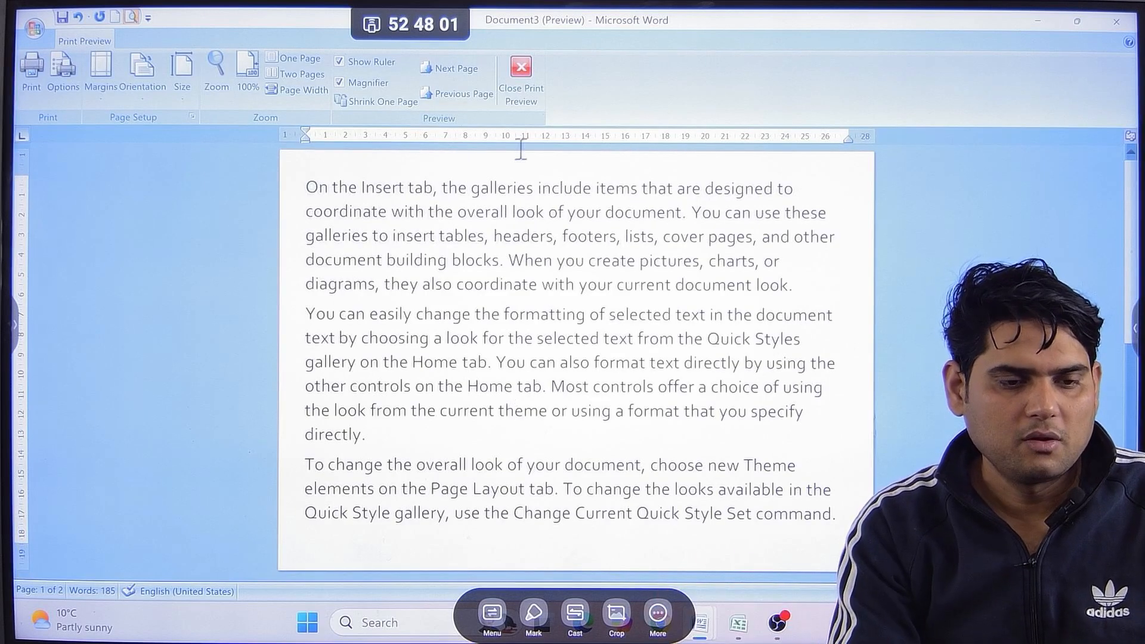
Set the page orientation back to Portrait from within print preview.
click(143, 90)
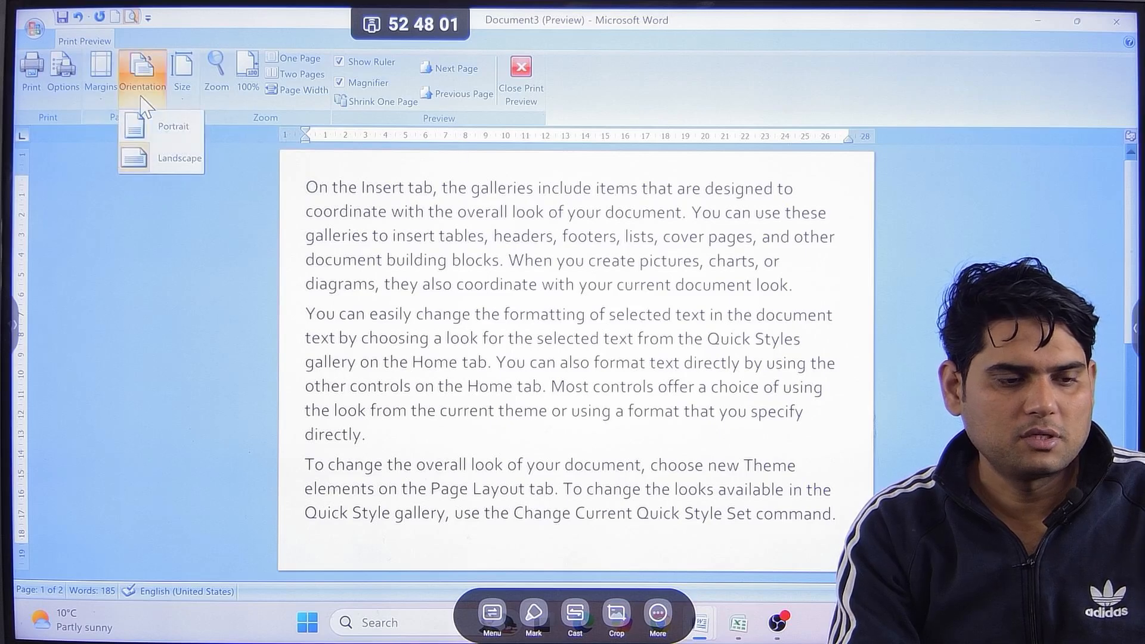
click(171, 134)
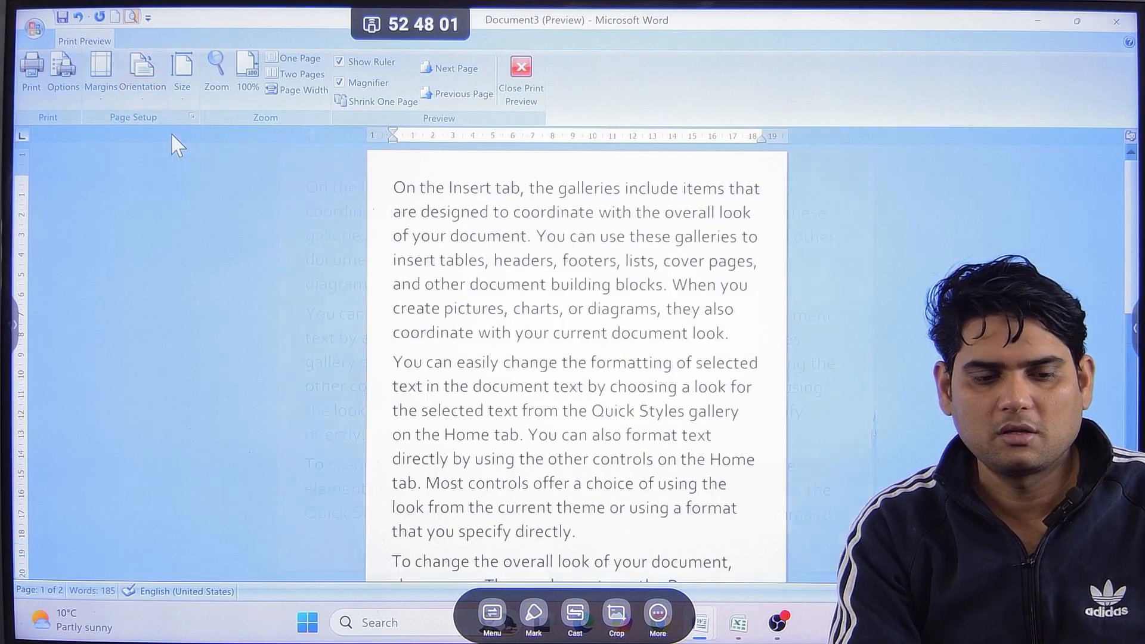
Check the whole portrait page in print preview and return to the document.
scroll(401, 279, down, 2)
click(401, 275)
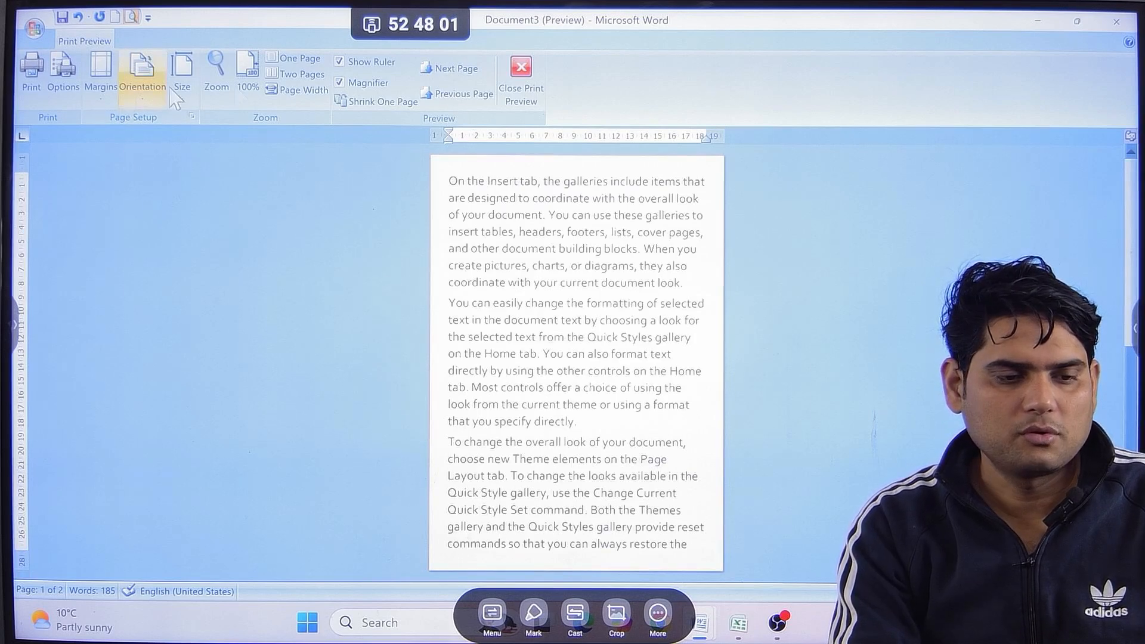
click(521, 77)
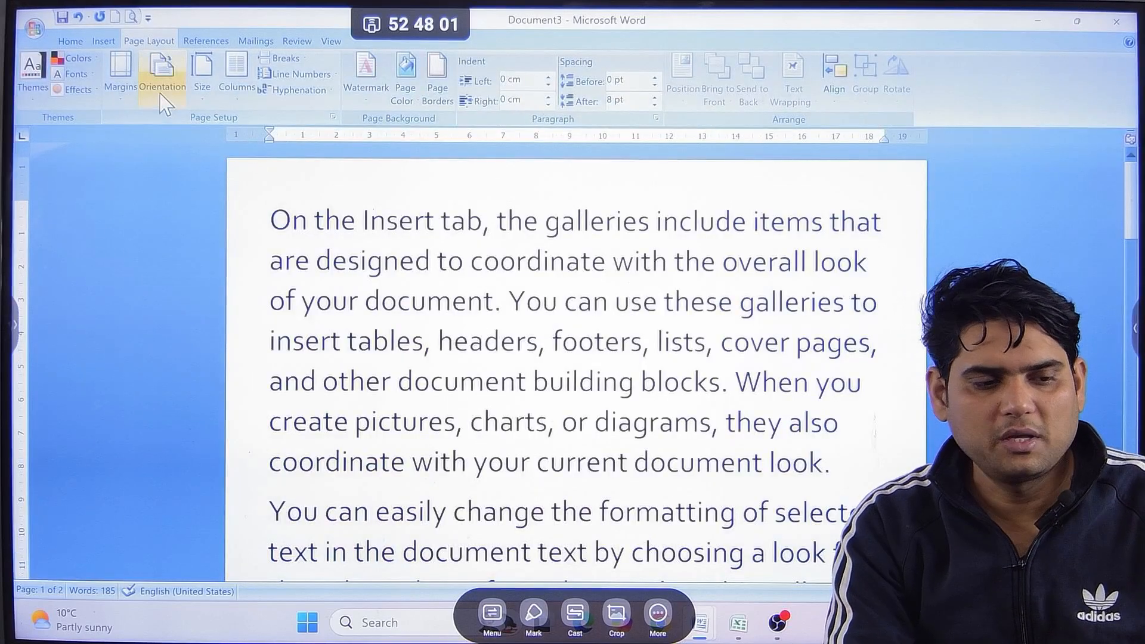
Browse the available paper sizes and choose A4, 21 cm x 29.7 cm, for the document.
click(206, 78)
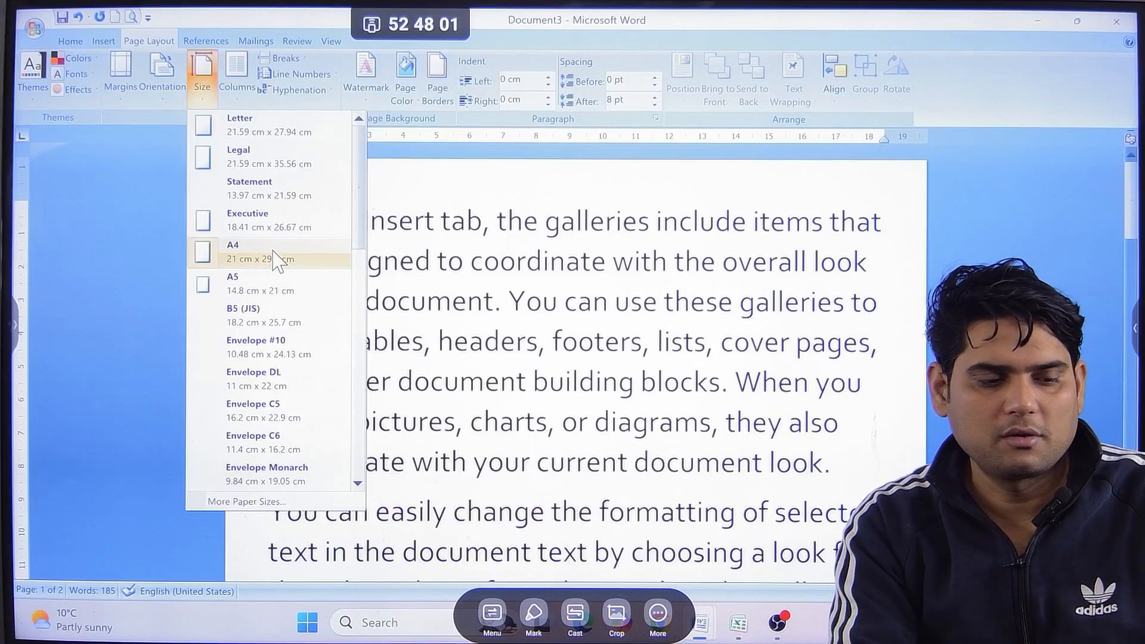
scroll(281, 320, down, 5)
scroll(257, 322, up, 5)
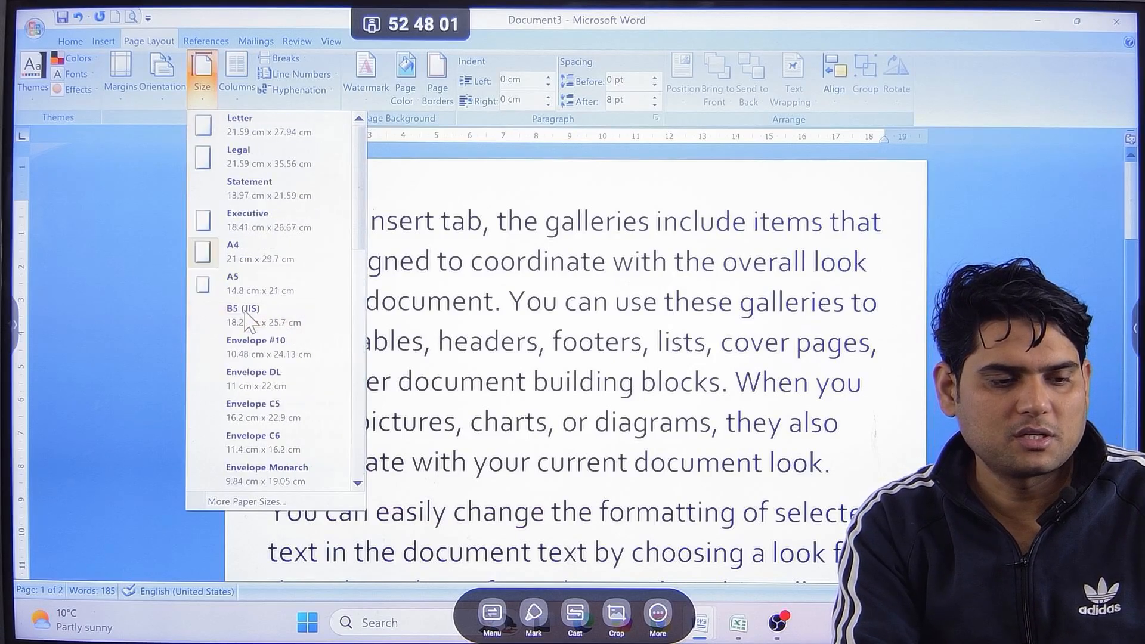
click(257, 263)
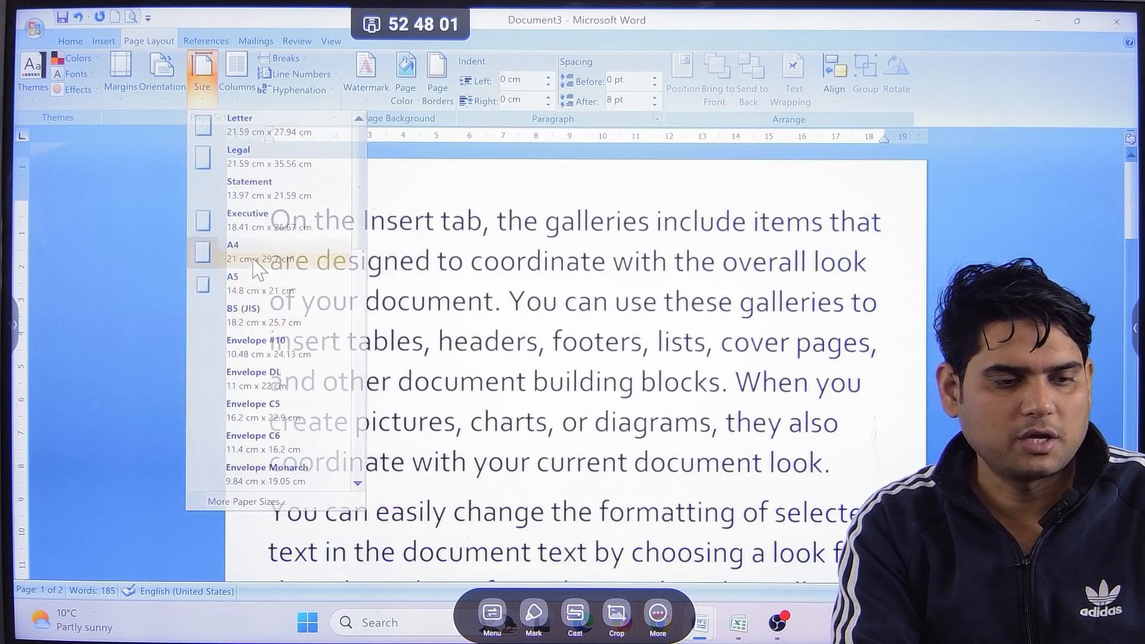
Change the page orientation to Landscape.
click(237, 106)
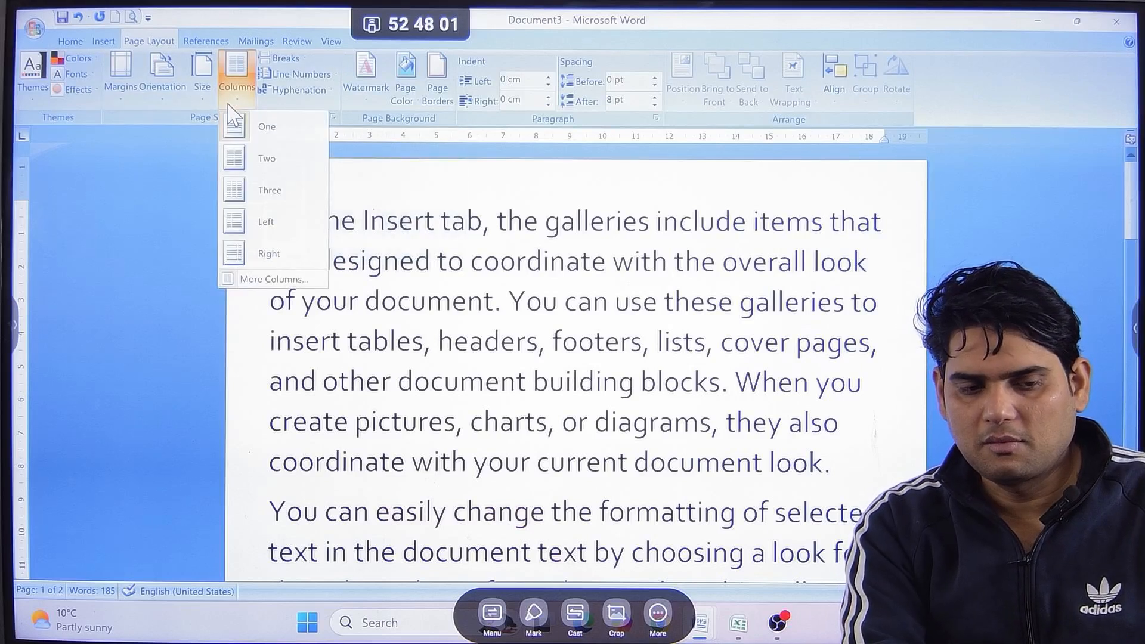
click(159, 101)
click(187, 158)
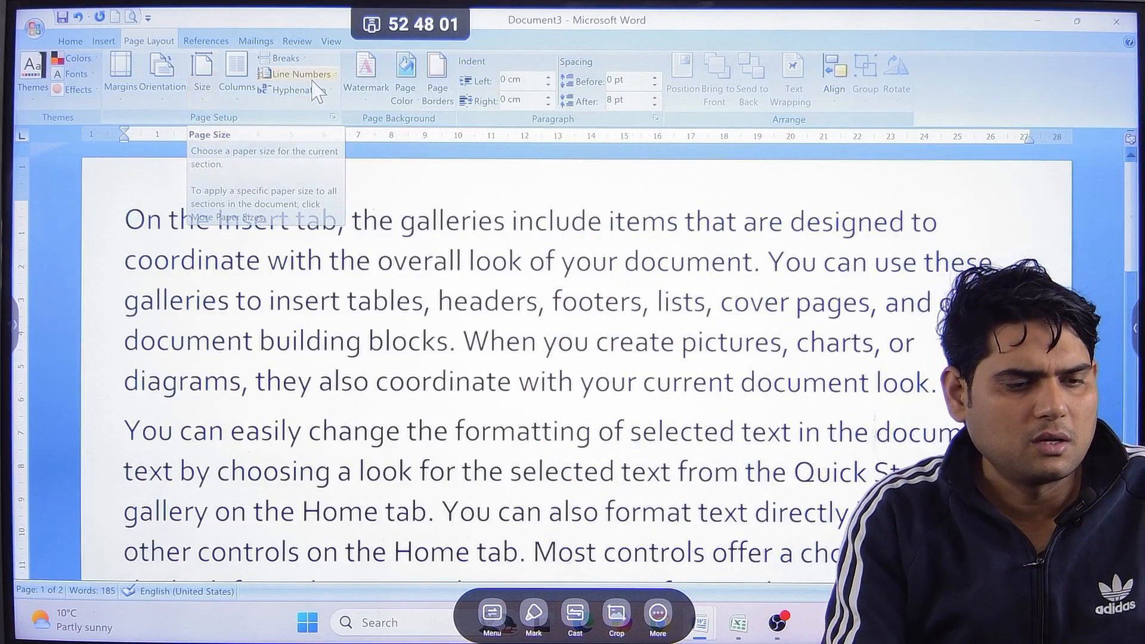
Arrange the document text in two columns and look over both pages.
click(237, 83)
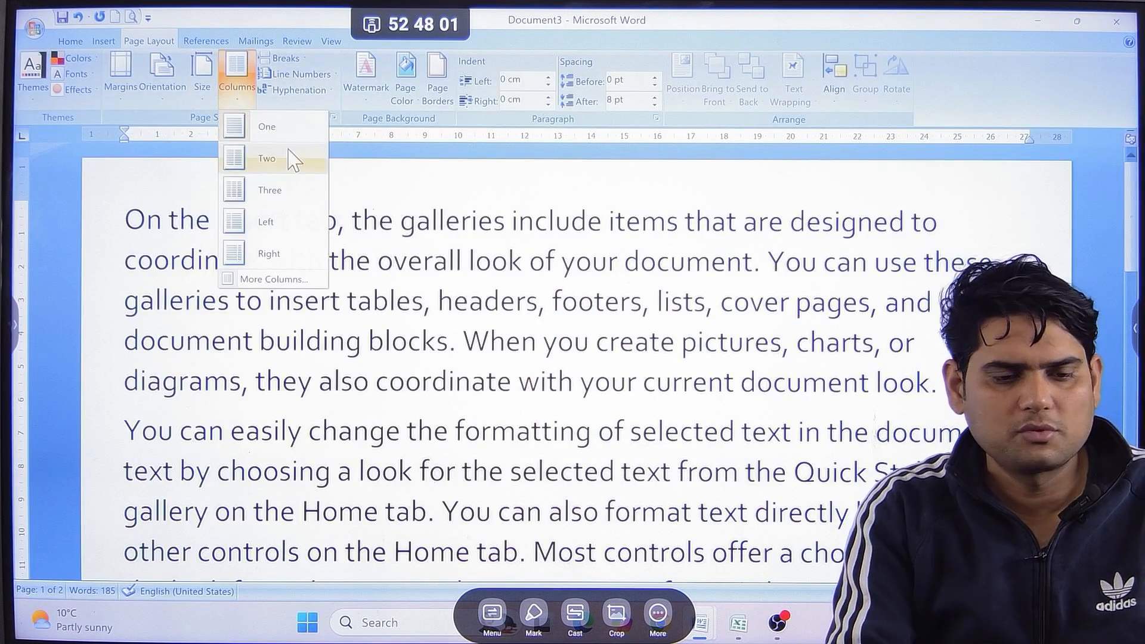
click(280, 159)
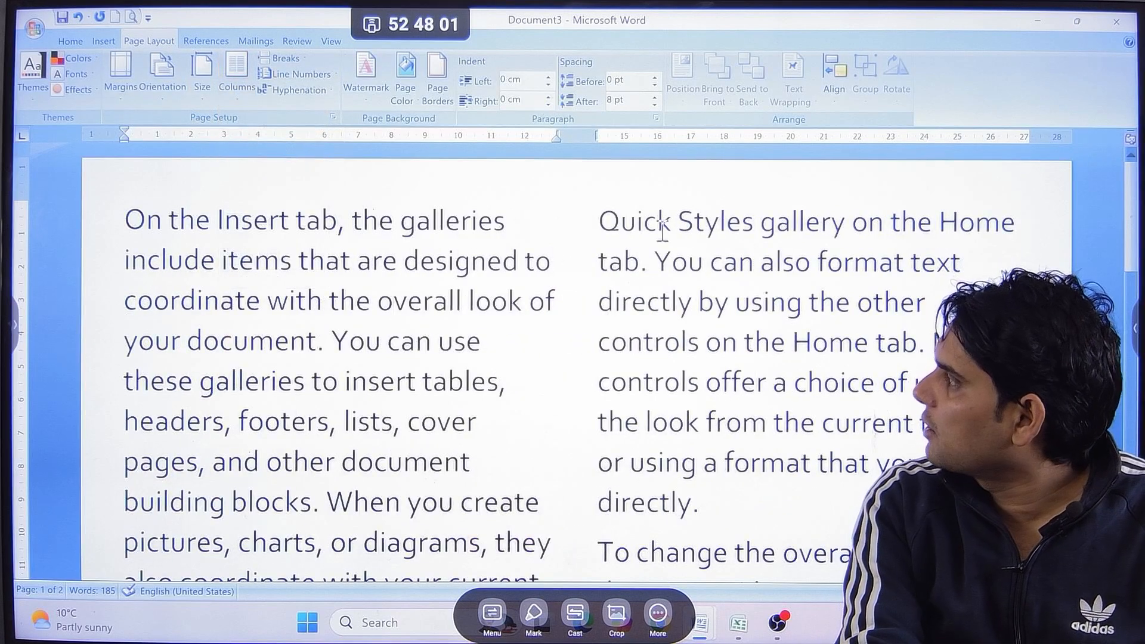
scroll(463, 256, down, 1)
scroll(457, 250, down, 3)
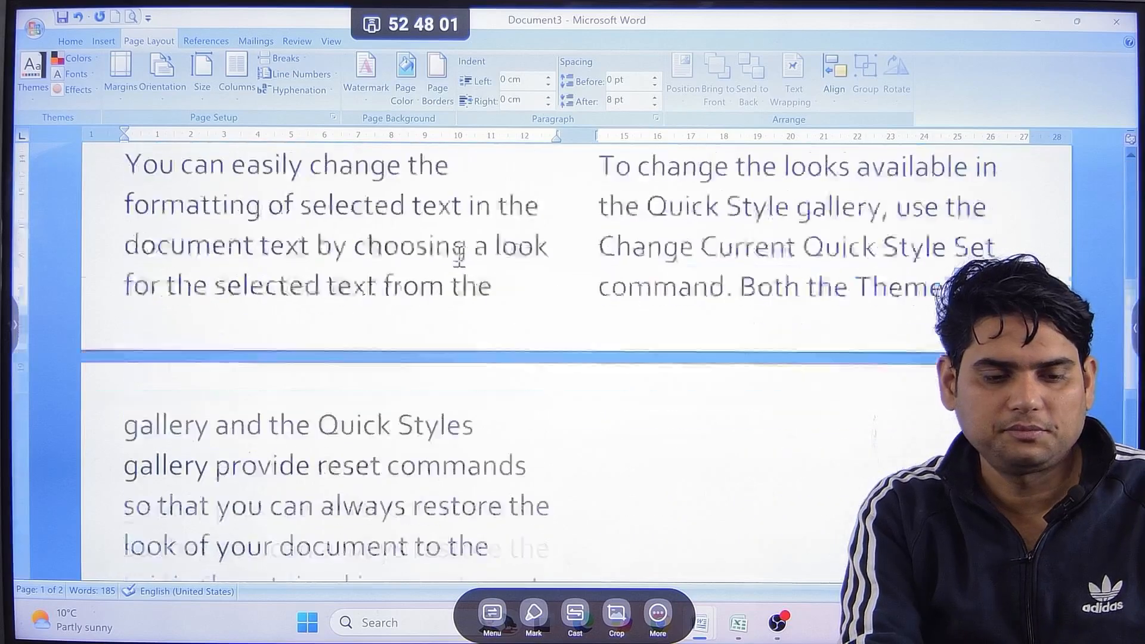
scroll(455, 261, up, 4)
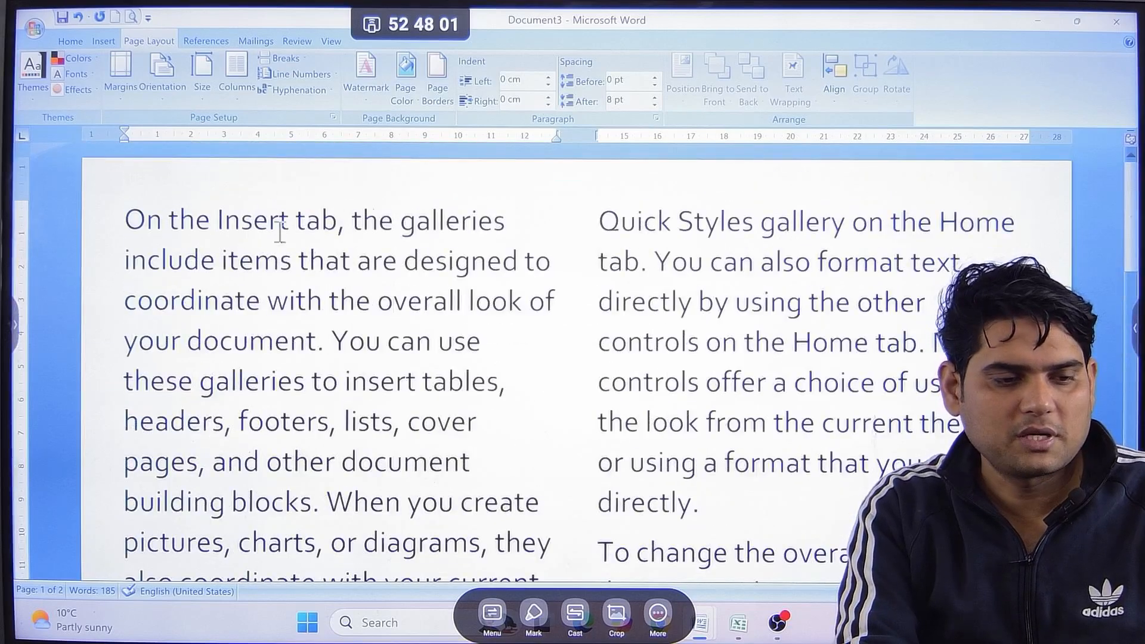
Try the three-column and two-column layouts on the text and return it to a single column.
click(237, 72)
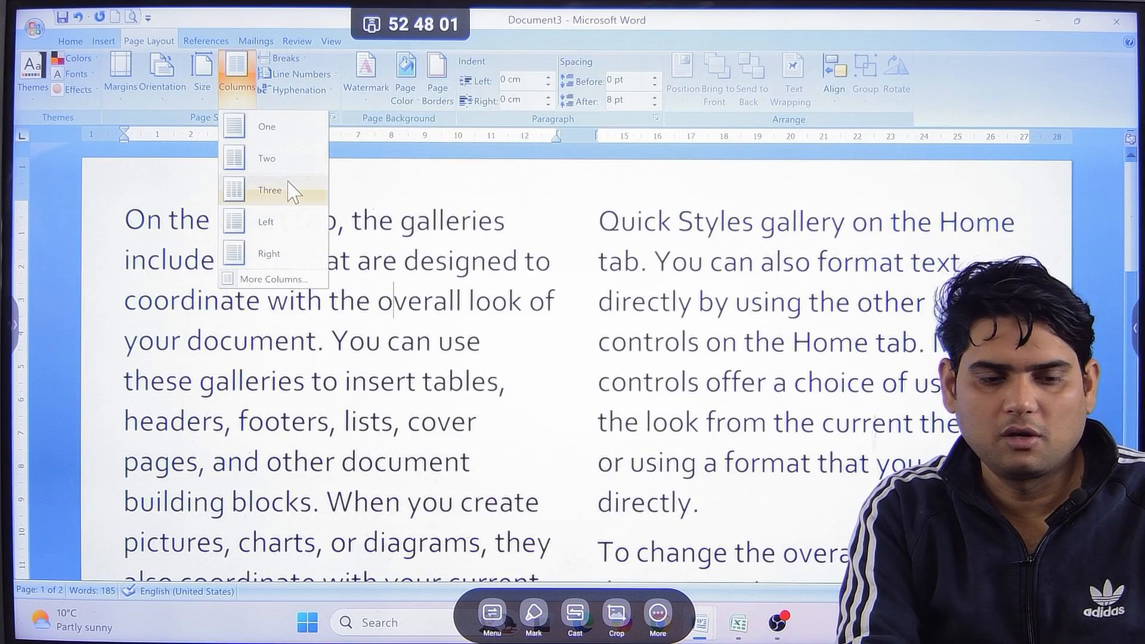
click(292, 191)
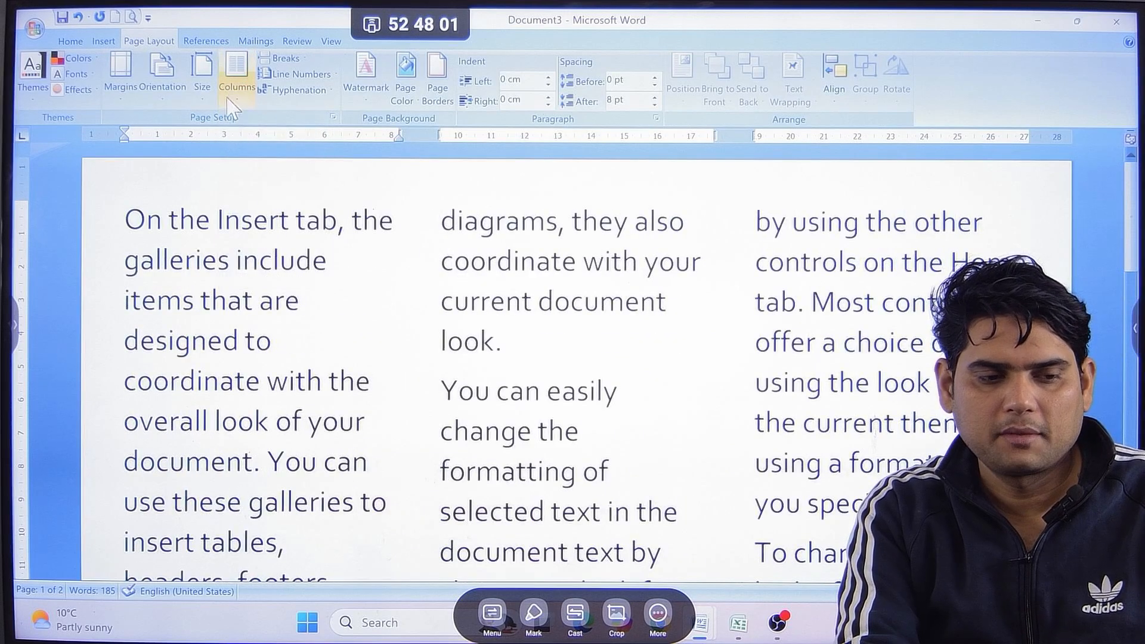
click(236, 74)
click(261, 158)
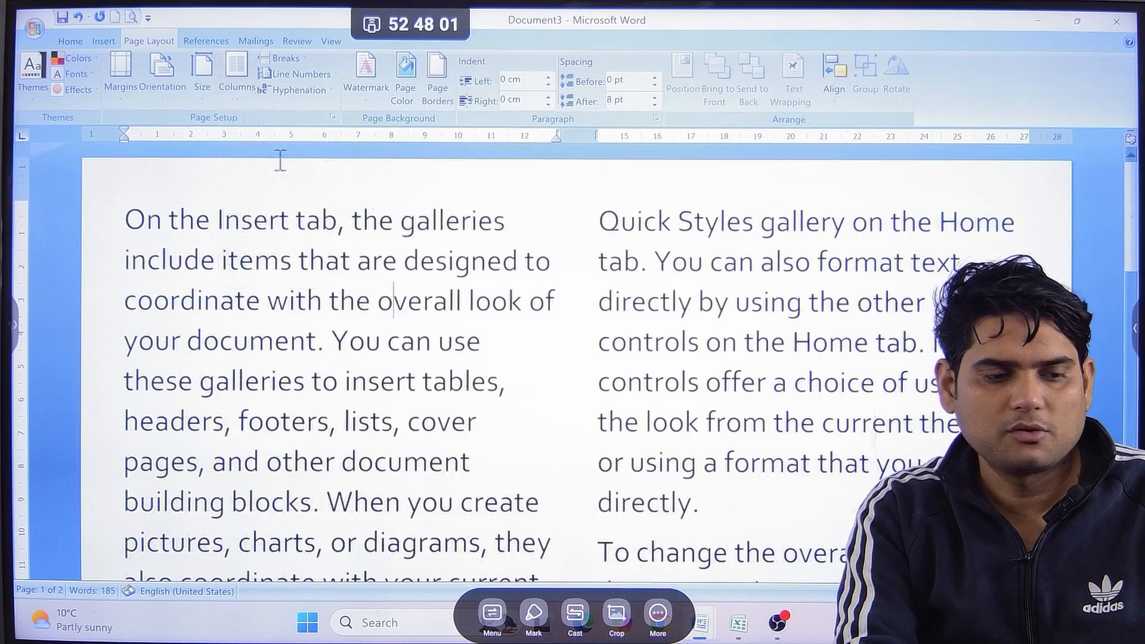
click(236, 74)
click(267, 127)
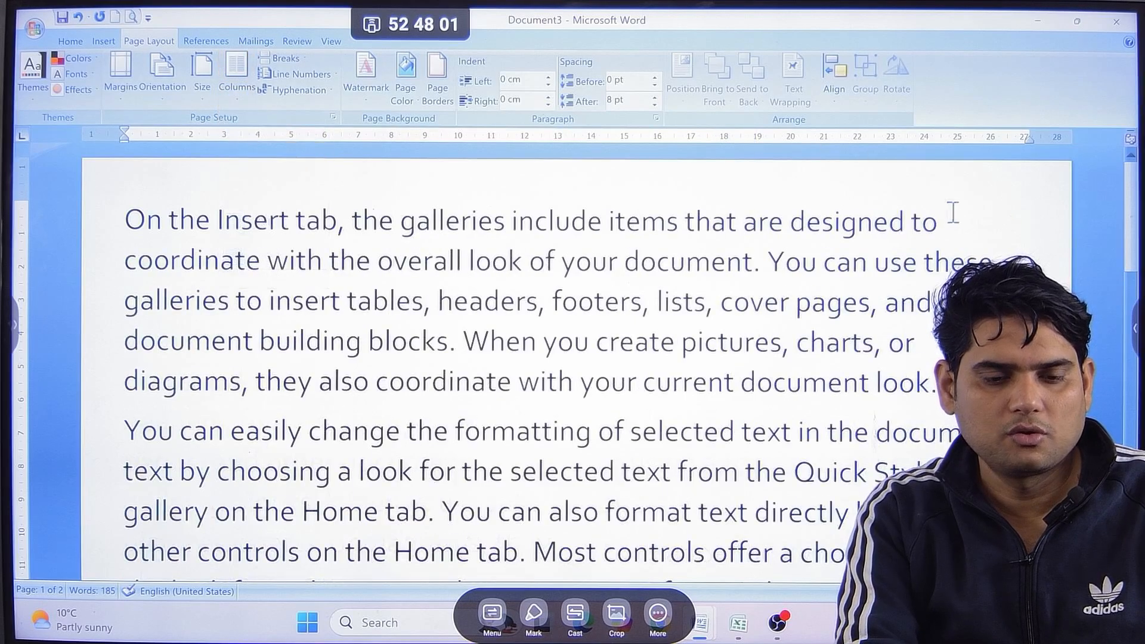
Make the first two lines of the opening paragraph bold and place the cursor before "these" on the third line.
drag(984, 253, 112, 215)
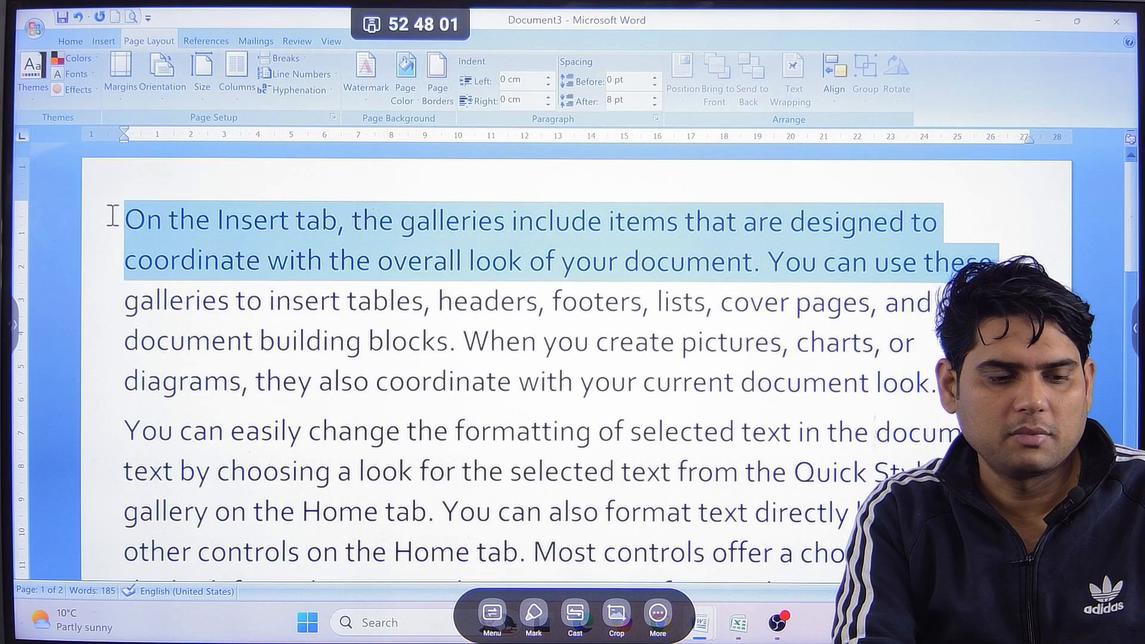
click(72, 42)
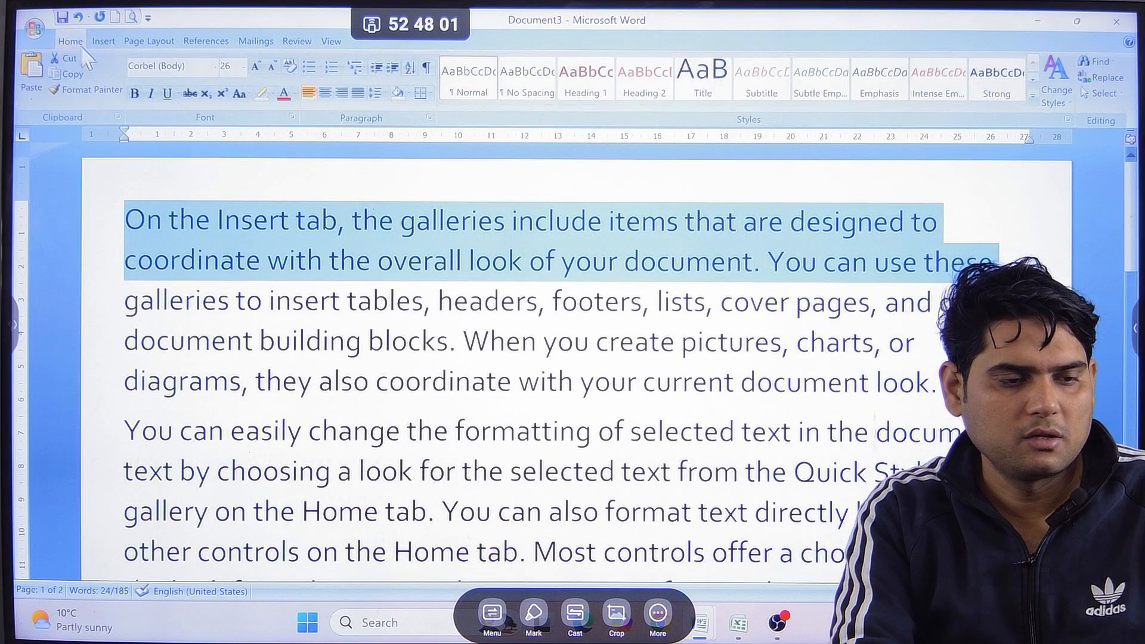
click(134, 93)
click(148, 41)
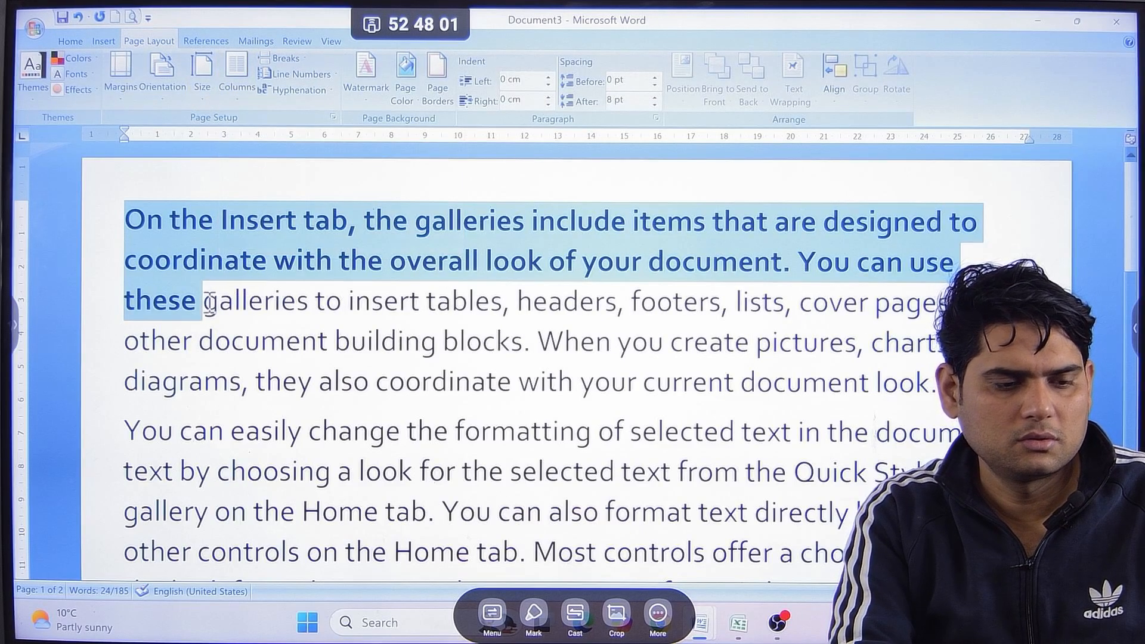
click(118, 297)
click(118, 297)
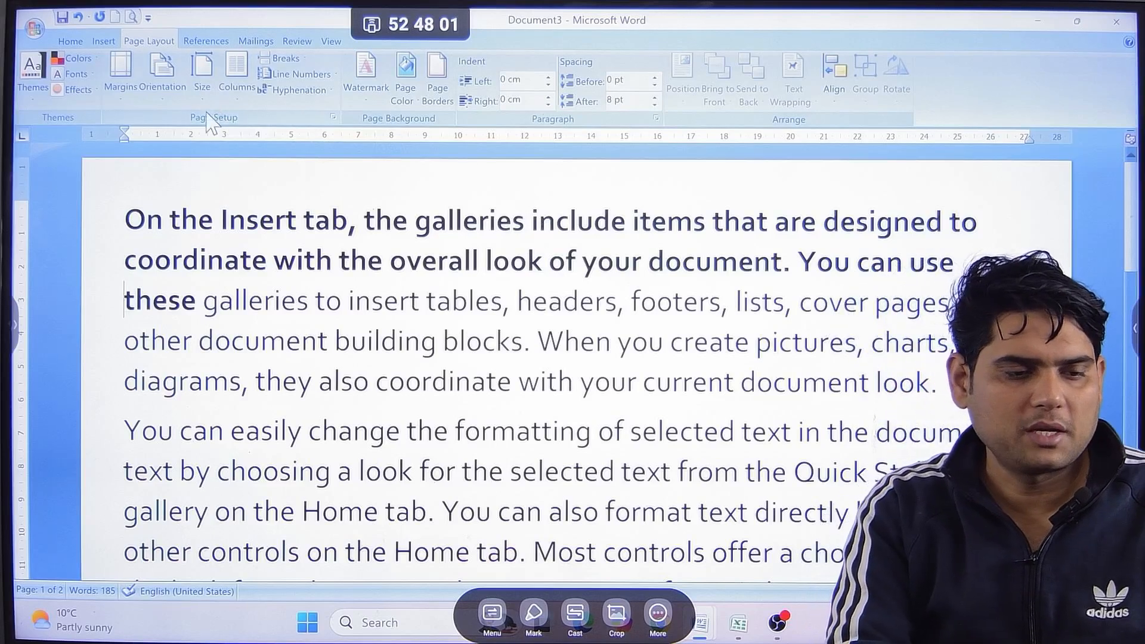
Try the Two columns preset with the cursor before "these" and undo it.
click(236, 75)
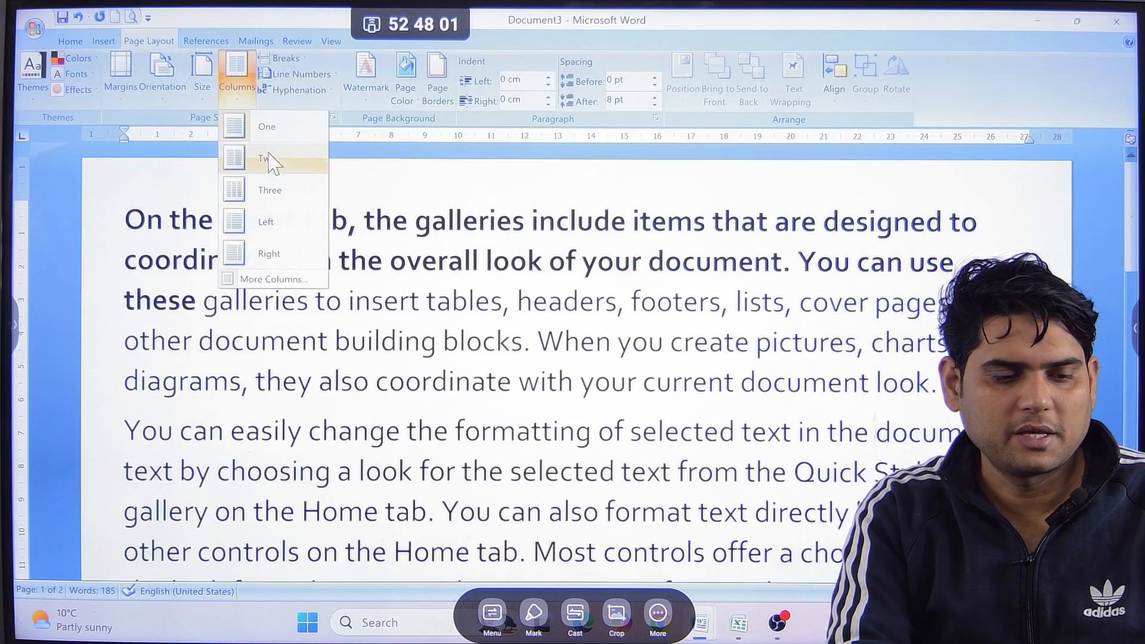
click(270, 159)
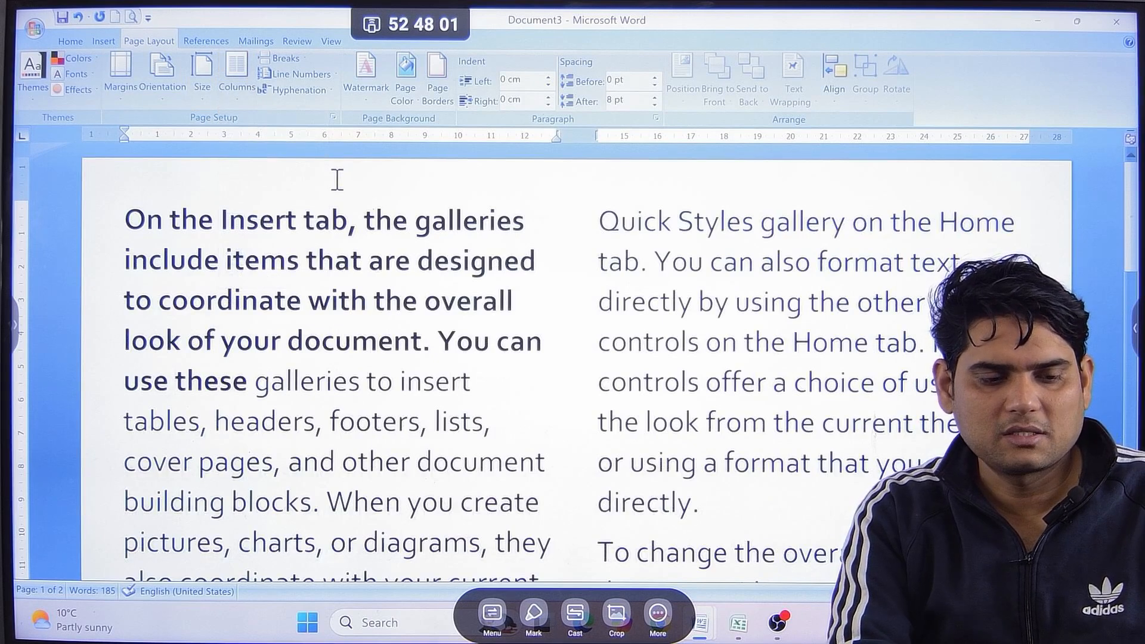
key(ctrl+z)
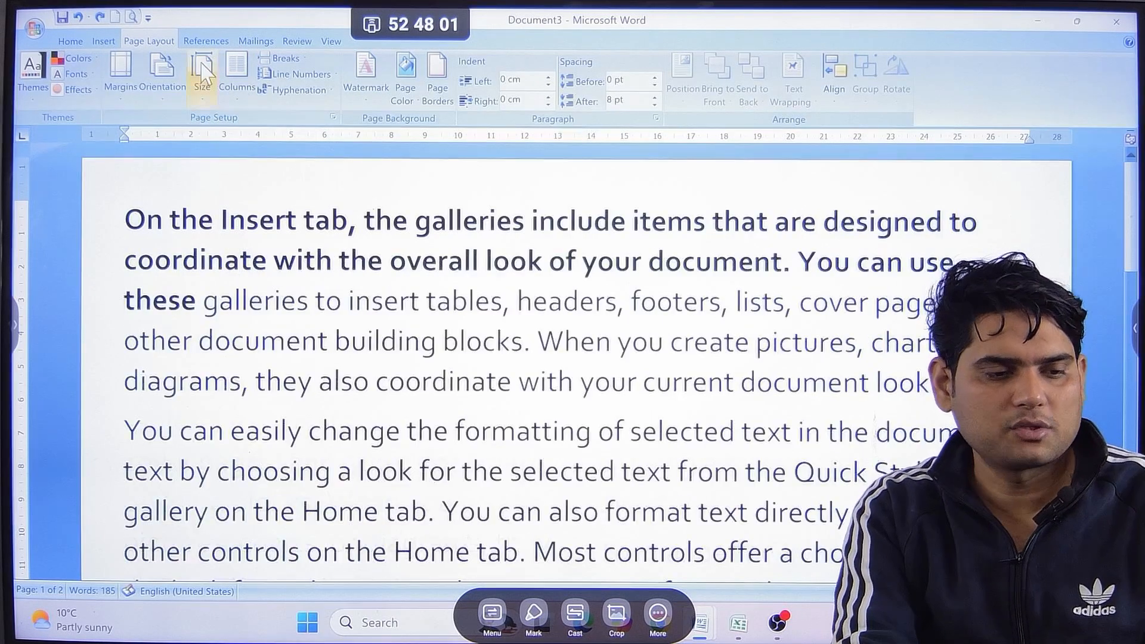
Format the text from the cursor onward in two equal columns by applying the custom column settings to This point forward.
click(236, 75)
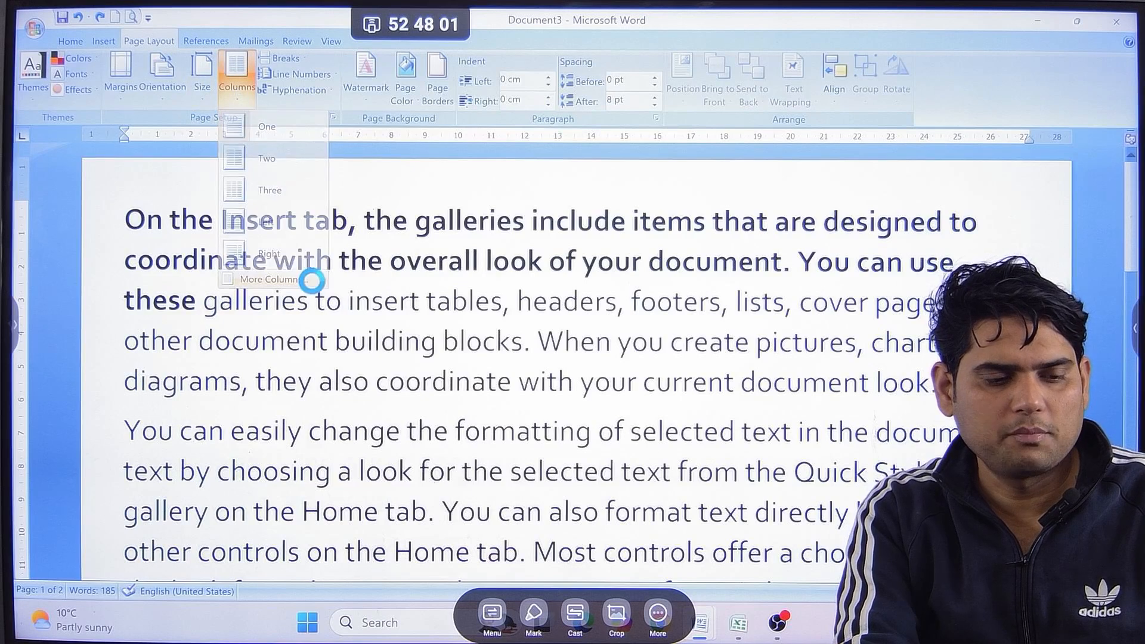
click(275, 279)
click(517, 209)
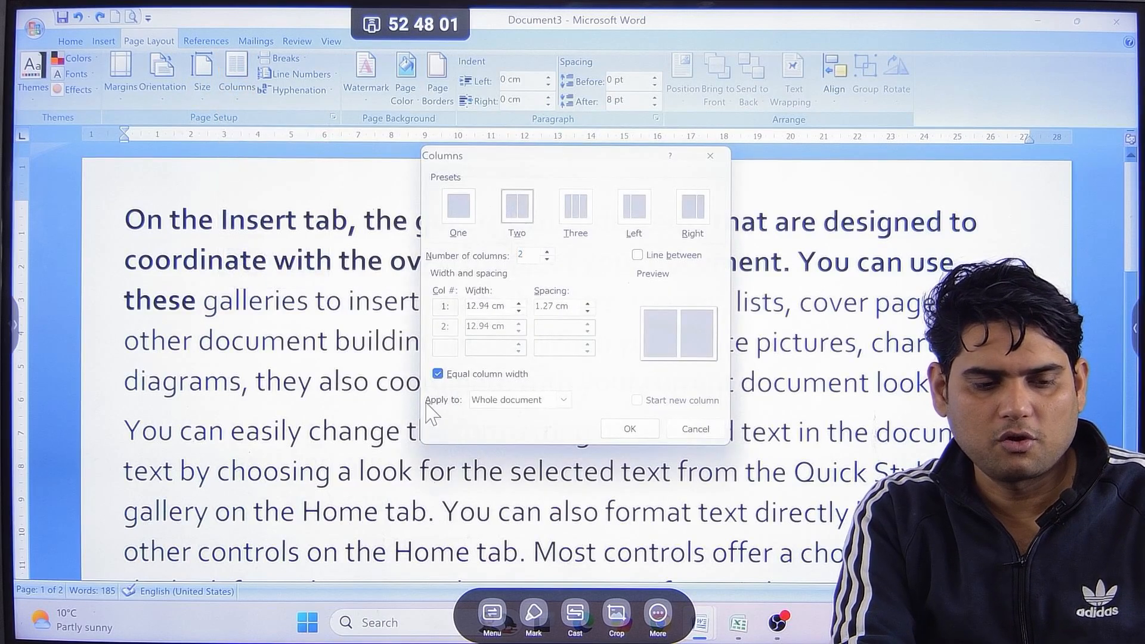
click(522, 401)
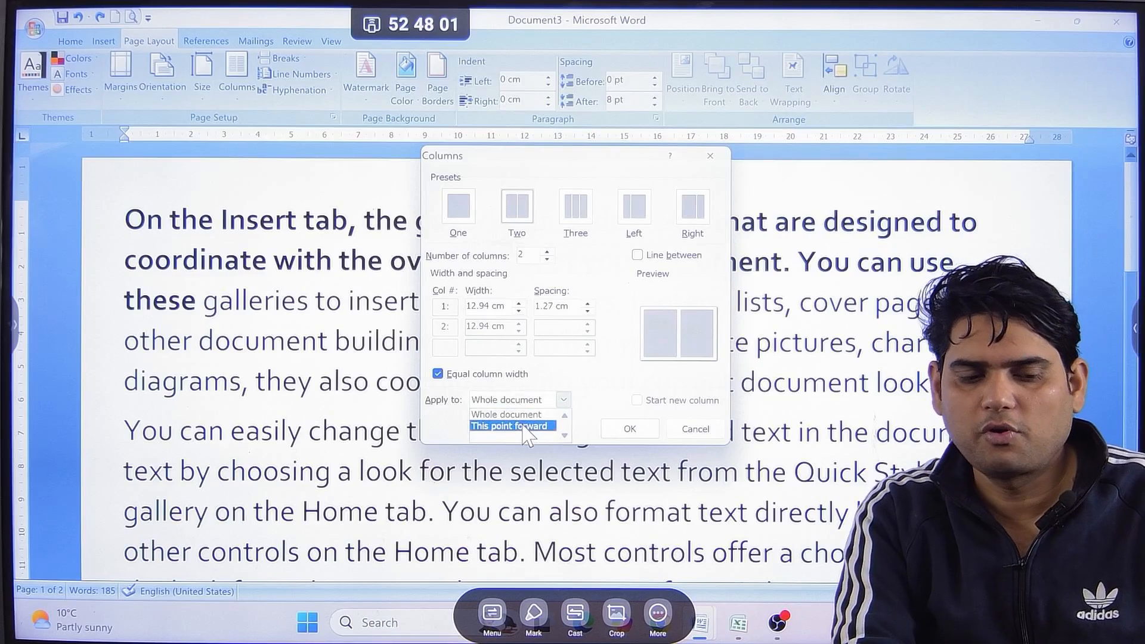
click(544, 427)
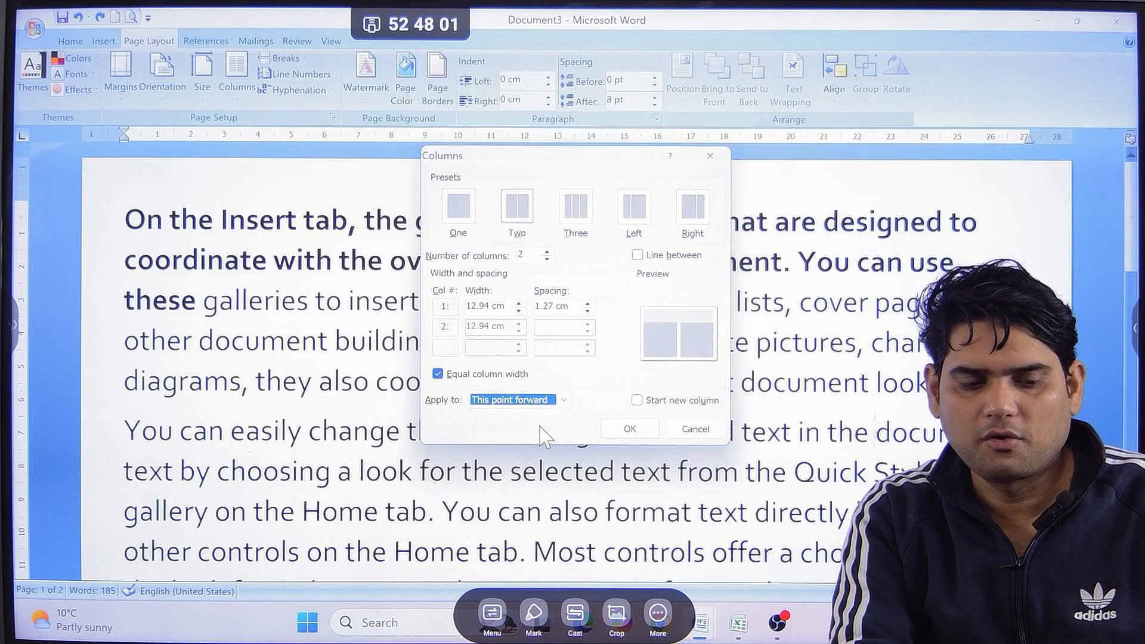
click(626, 429)
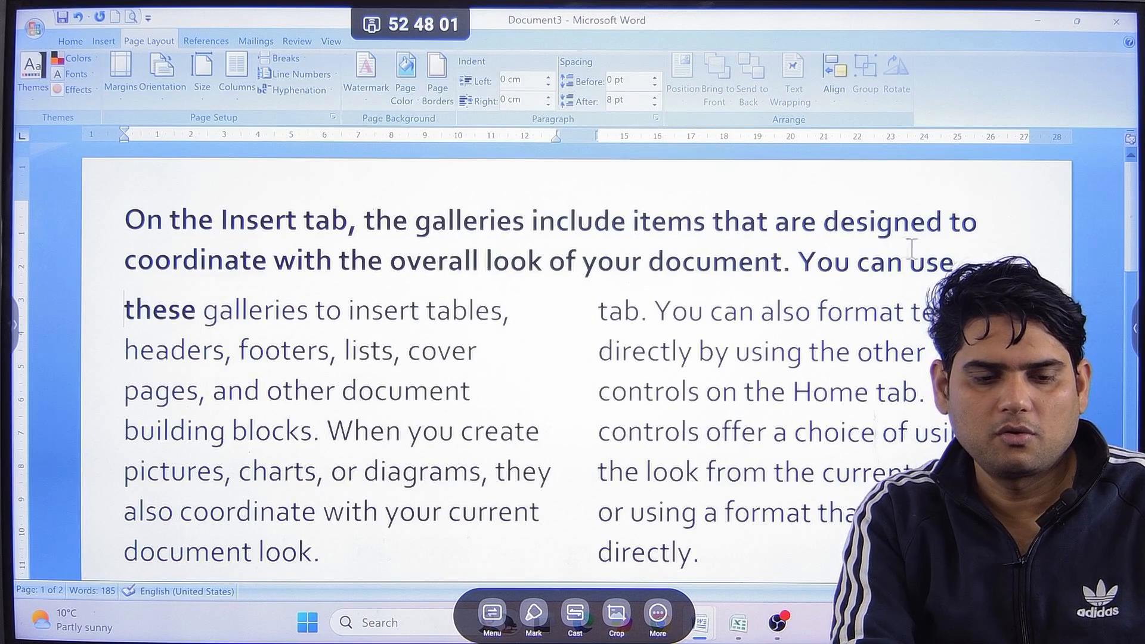
Try the Left column preset on the two bold lines above the columns and return them to one column.
drag(896, 242, 77, 219)
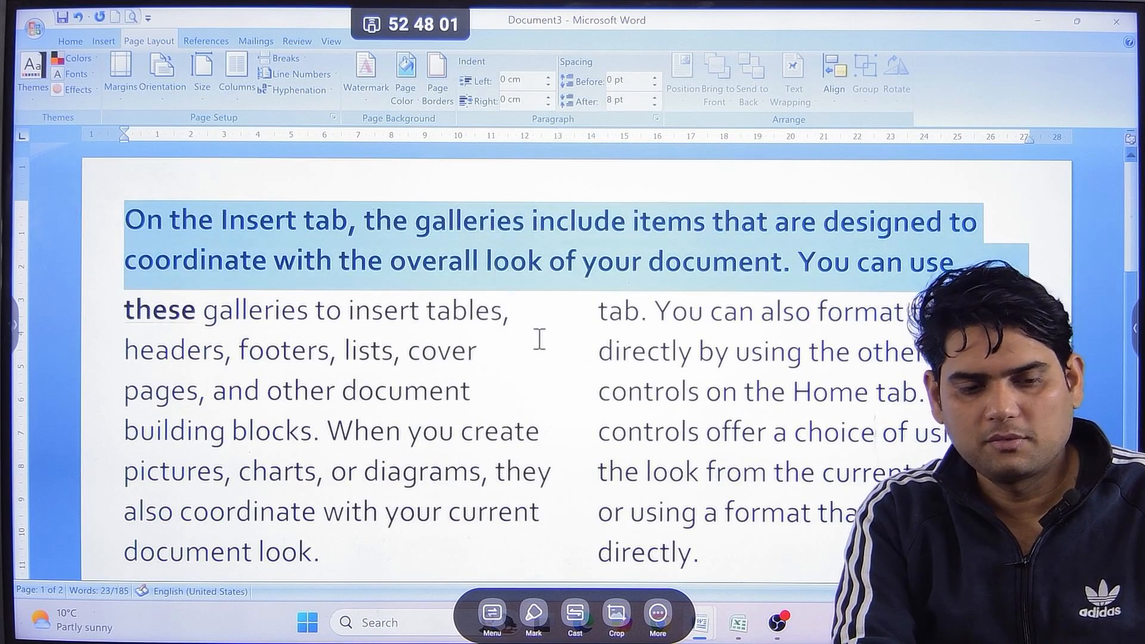
scroll(539, 340, down, 15)
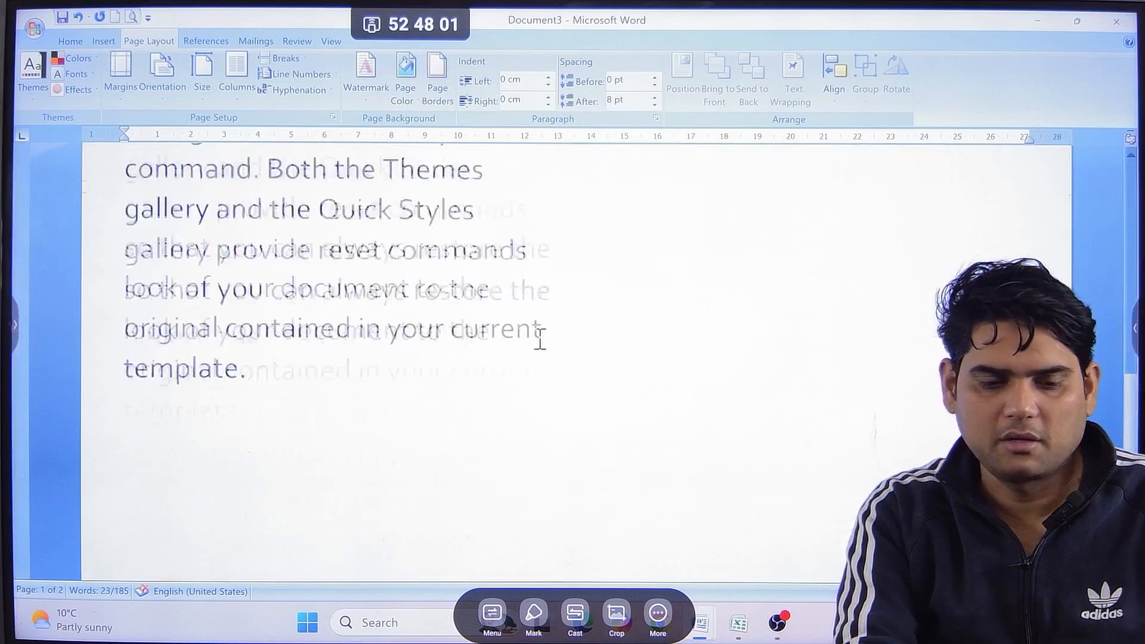
scroll(537, 343, up, 10)
scroll(537, 341, up, 3)
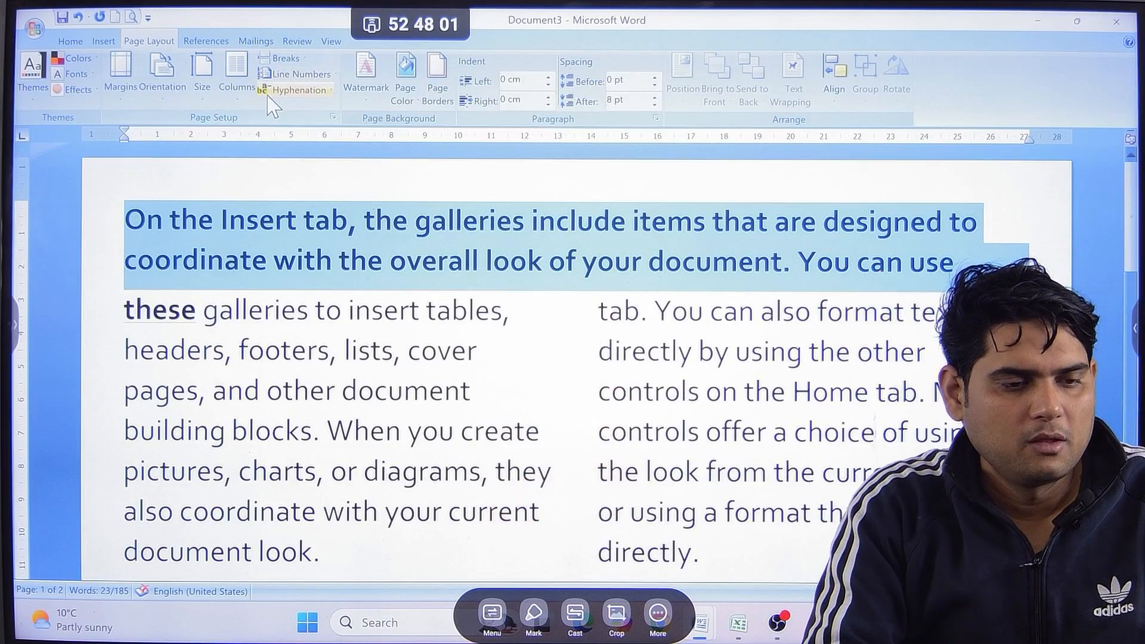
click(237, 78)
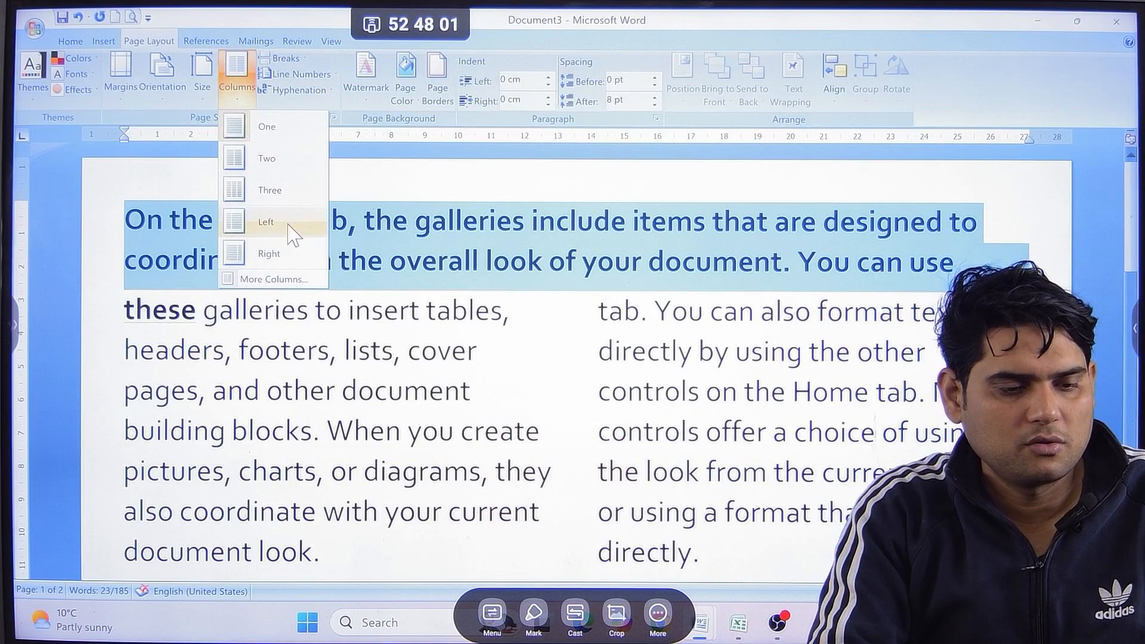
click(306, 221)
click(236, 83)
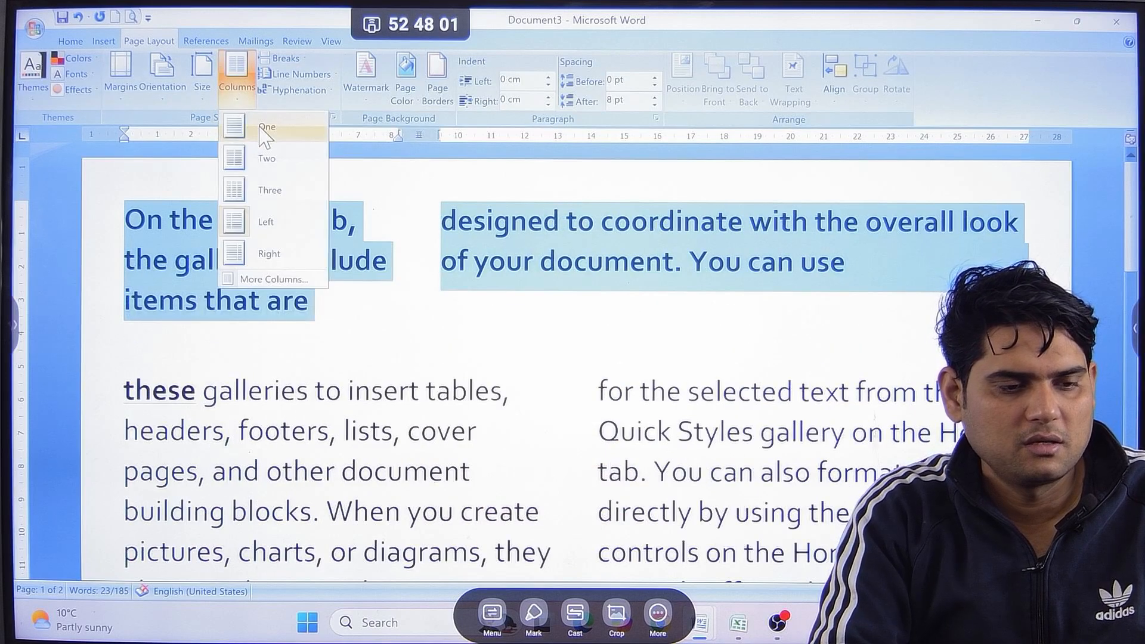
click(266, 126)
click(237, 78)
click(296, 278)
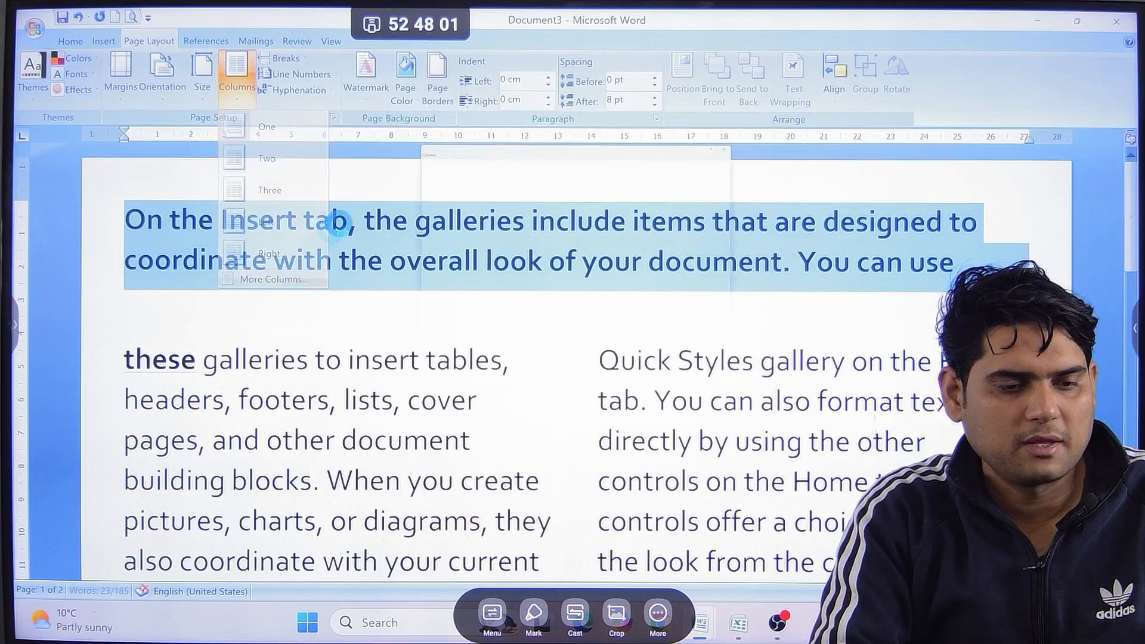
click(566, 222)
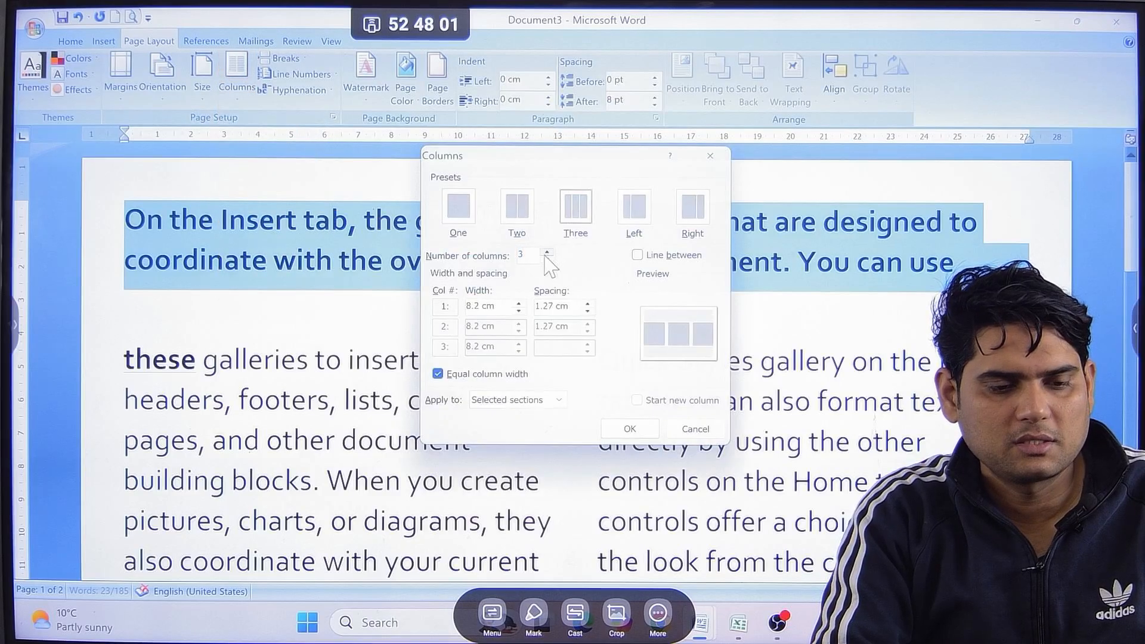
click(695, 429)
click(649, 402)
key(ctrl+z)
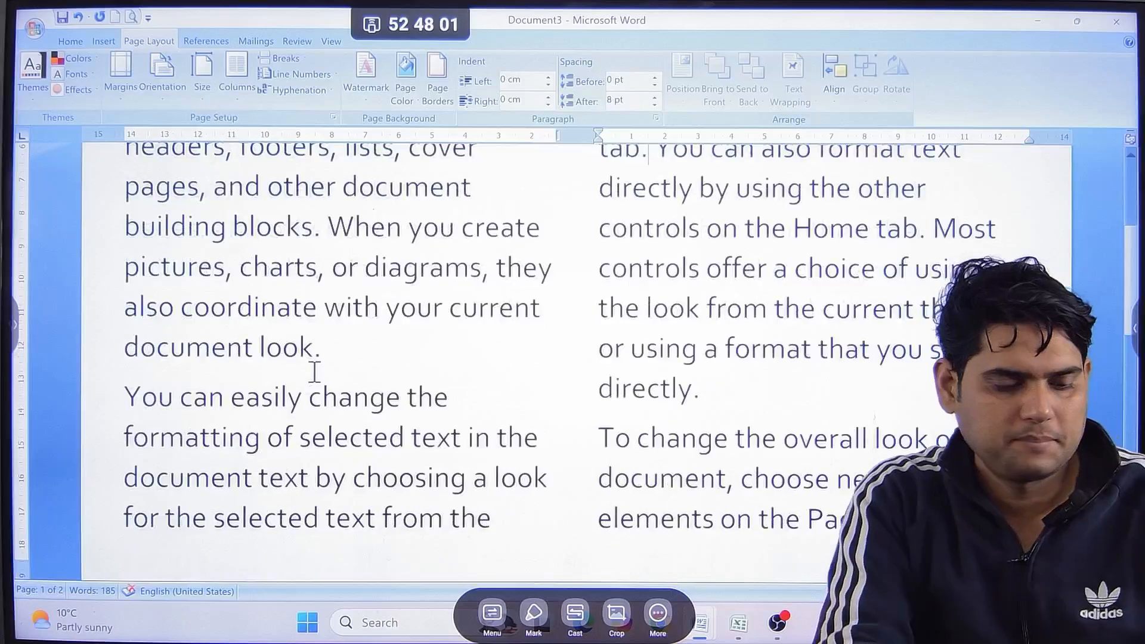
Undo the remaining column changes, including the two-column formatting of the text after the bold lines.
key(ctrl+z)
key(ctrl+z)
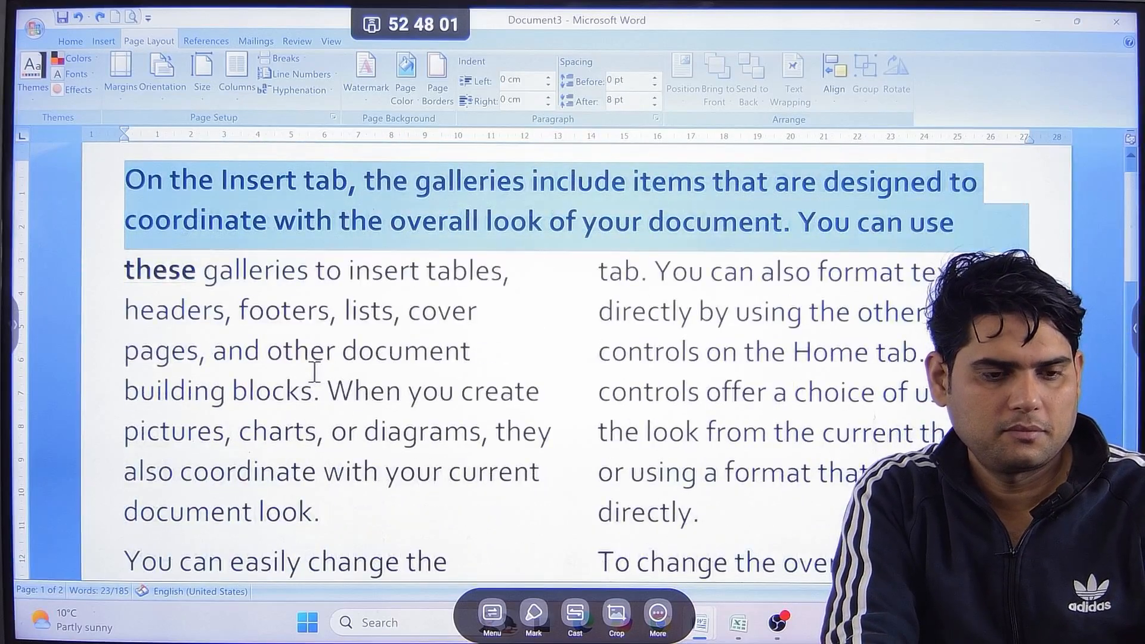
scroll(314, 373, down, 1)
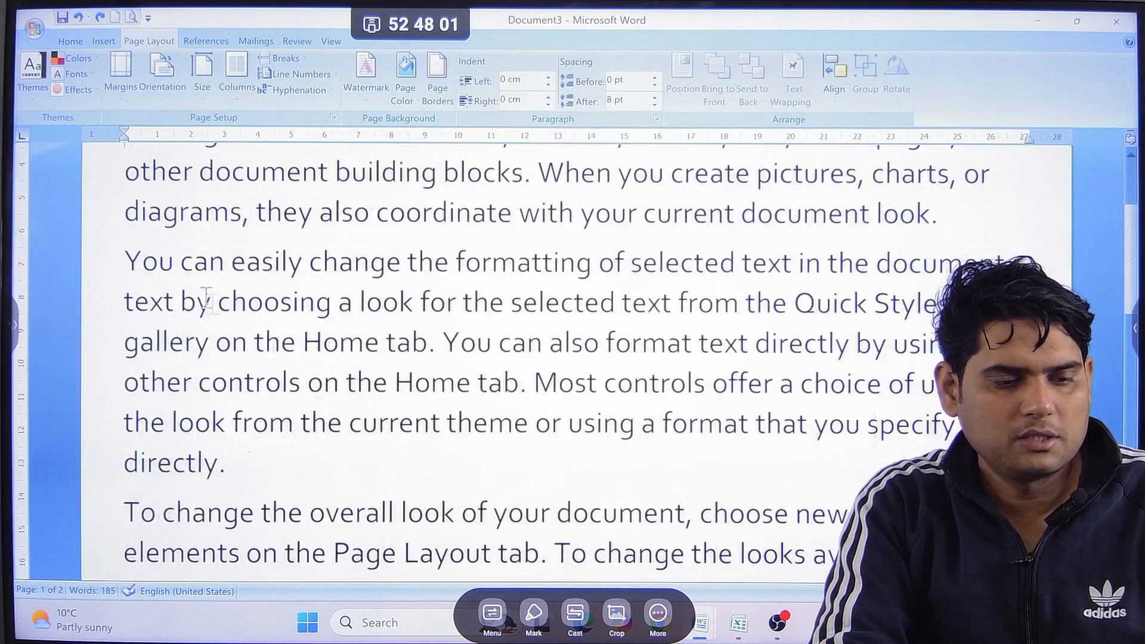
Try the custom Two columns setting on the selected second paragraph, applied to Selected text, and undo it.
drag(119, 256, 281, 458)
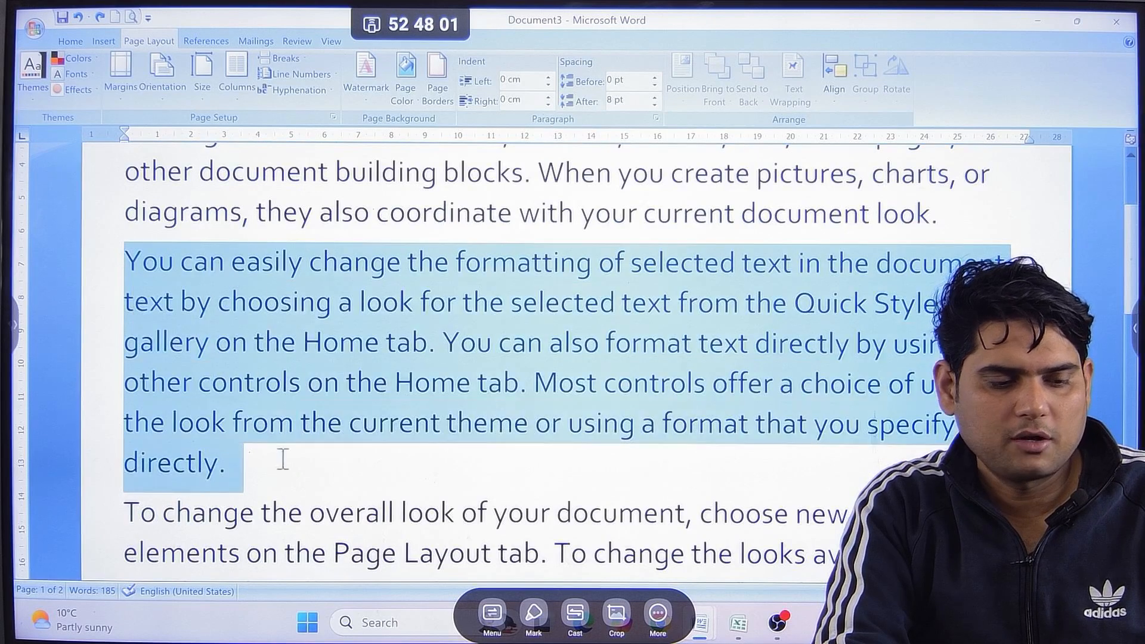
click(237, 73)
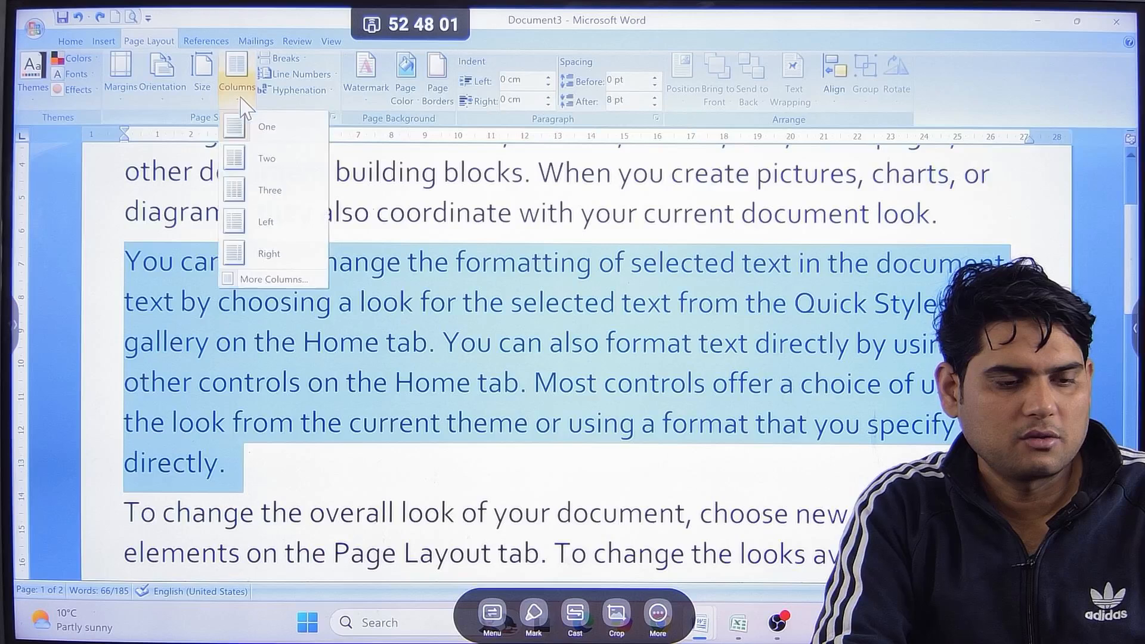
click(275, 279)
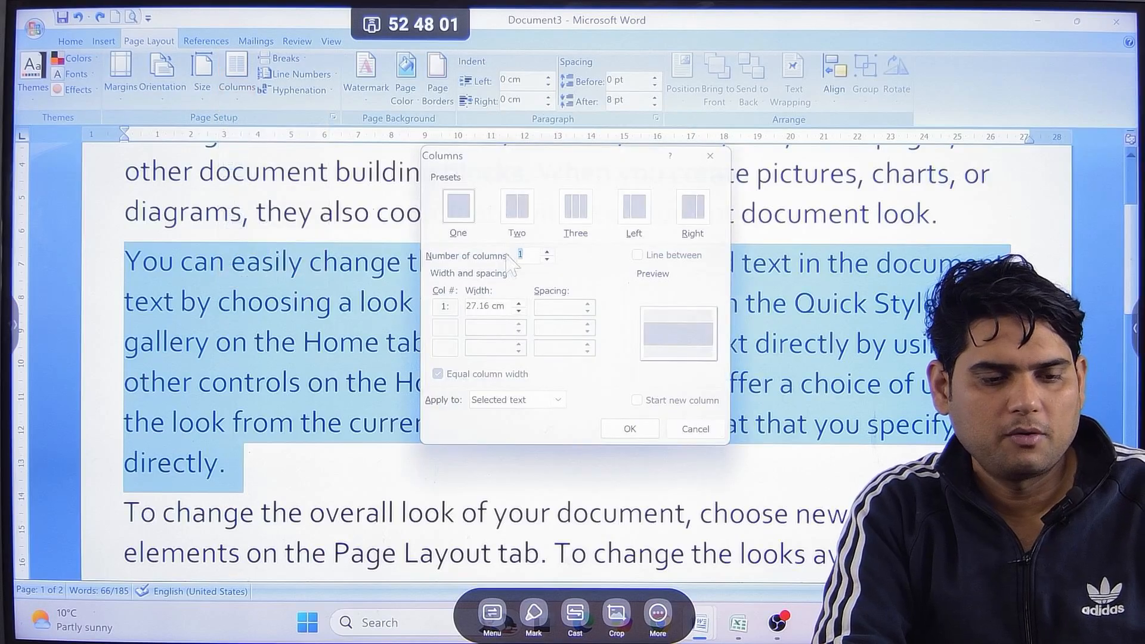
click(526, 217)
click(631, 429)
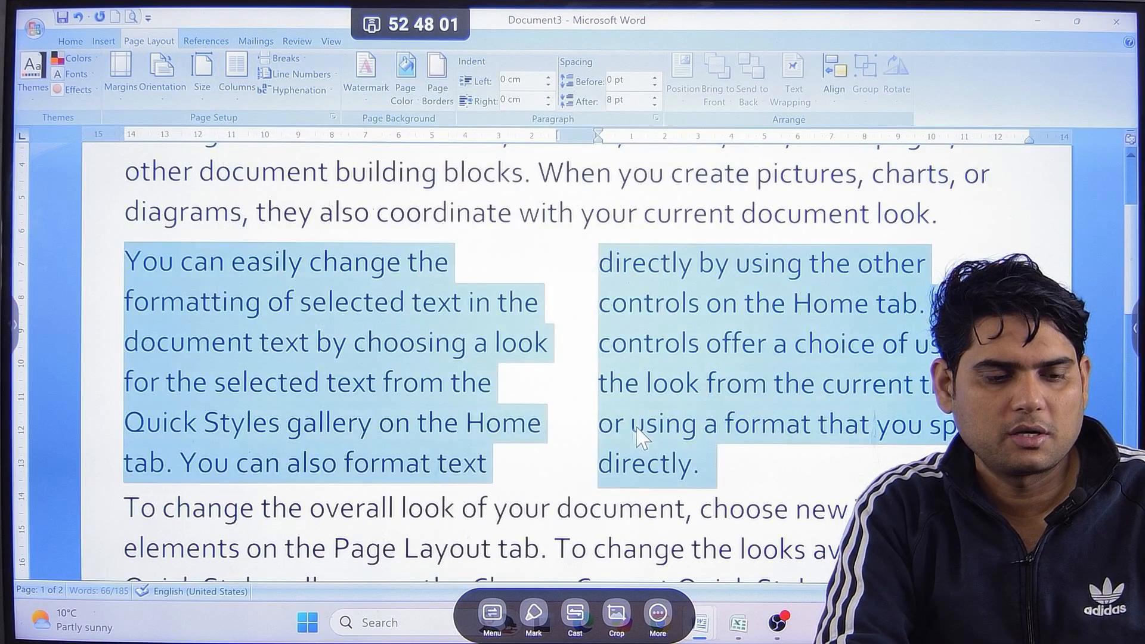
click(526, 370)
drag(138, 269, 790, 450)
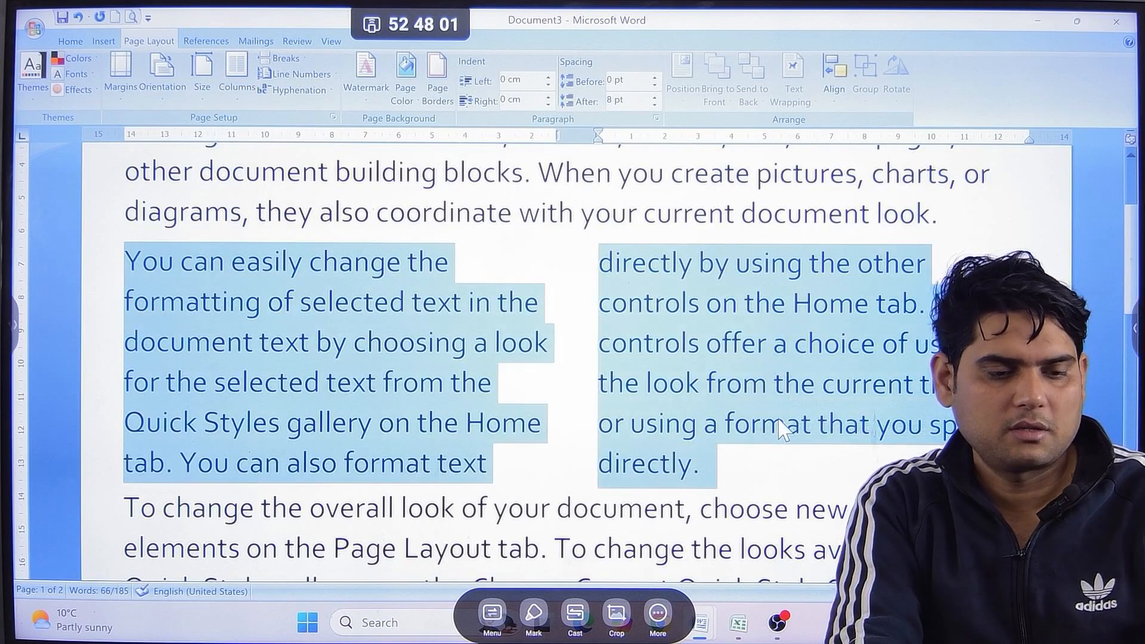
key(ctrl+z)
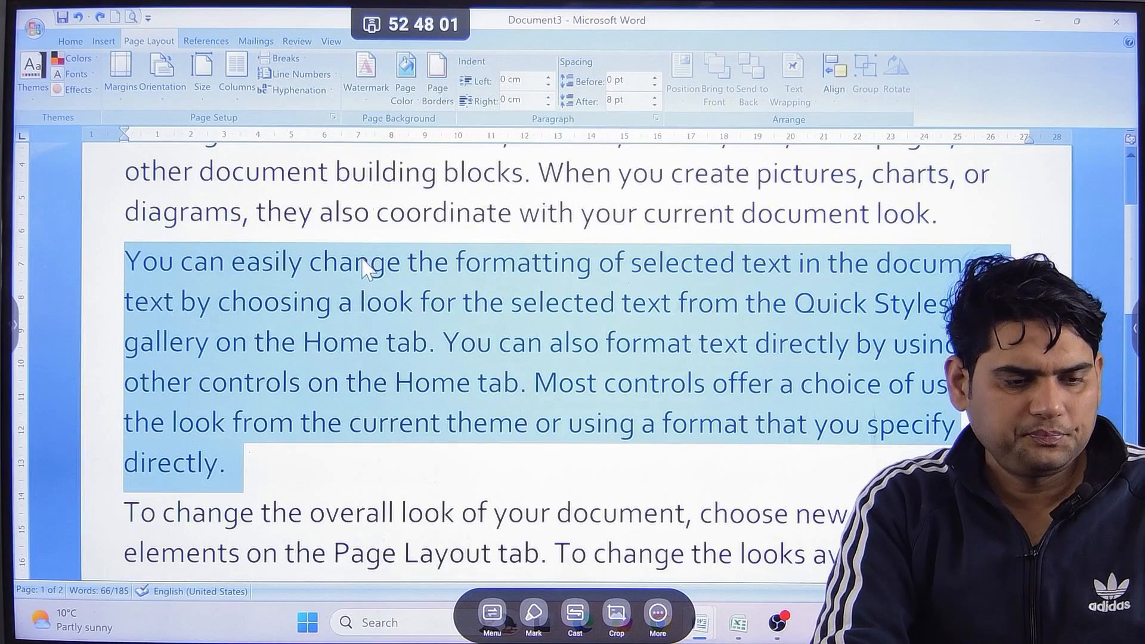
Try a page break at the end of the second paragraph, after "directly.", and undo it.
scroll(364, 269, up, 2)
scroll(346, 298, down, 1)
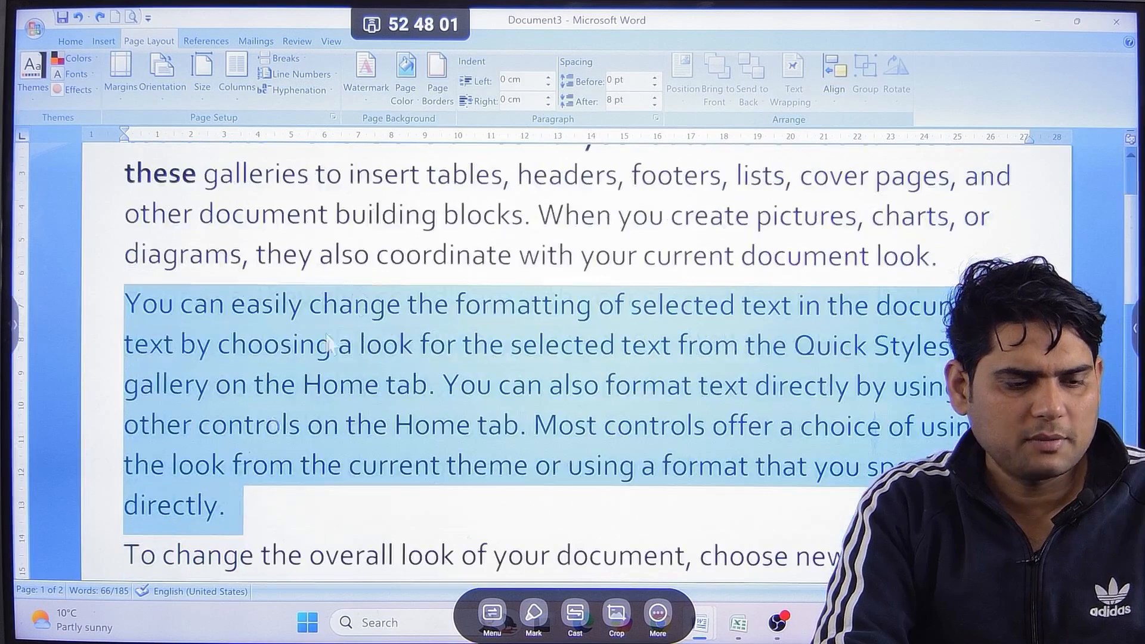
click(256, 525)
click(282, 57)
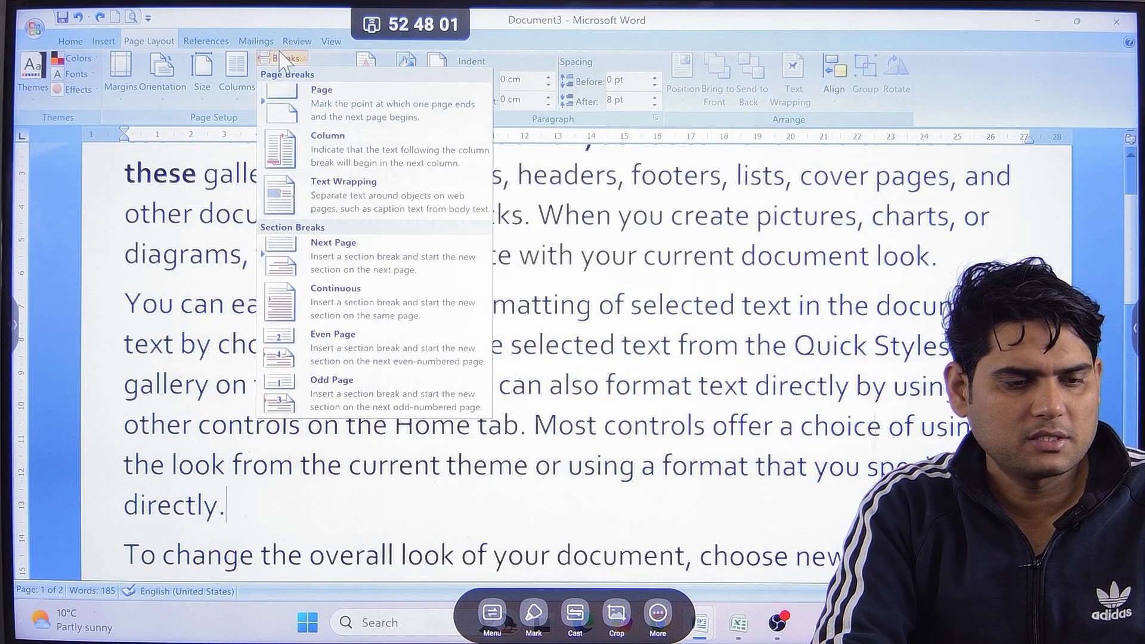
click(365, 112)
scroll(375, 386, up, 5)
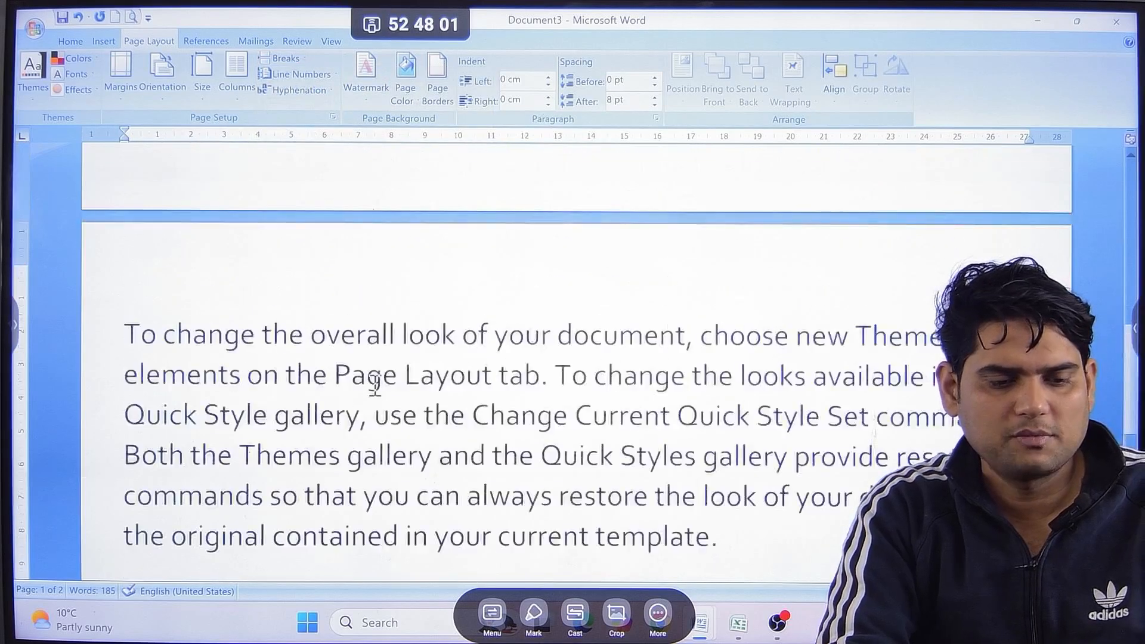
key(ctrl+z)
scroll(375, 386, up, 2)
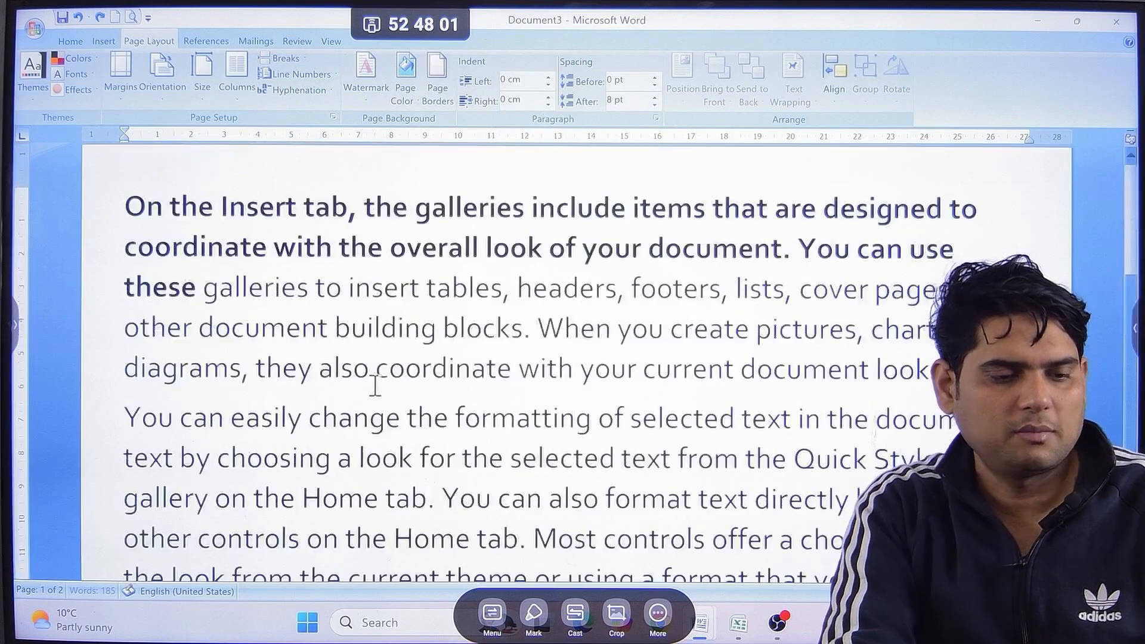
Try Continuous line numbers on the document, check the numbering across both pages, and remove it.
scroll(378, 383, down, 1)
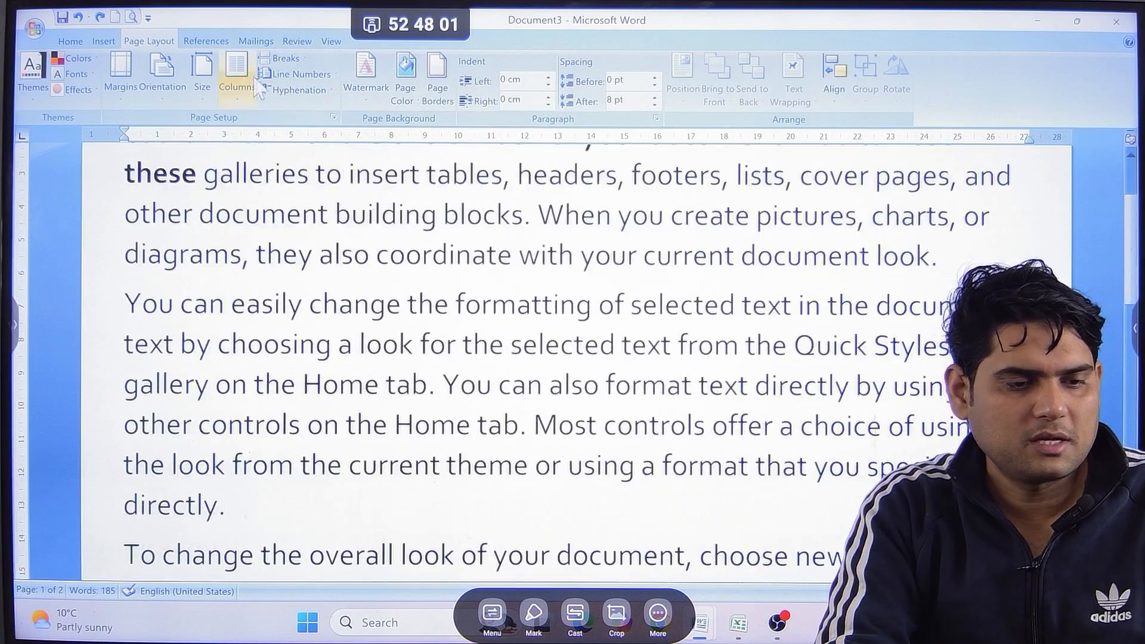
click(302, 75)
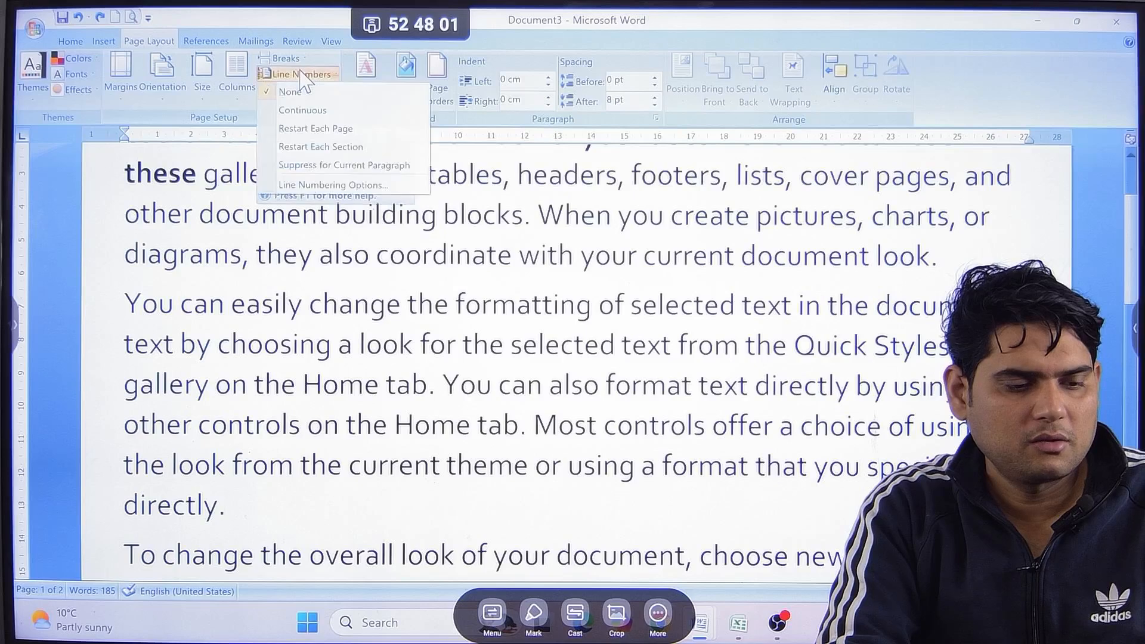
click(317, 113)
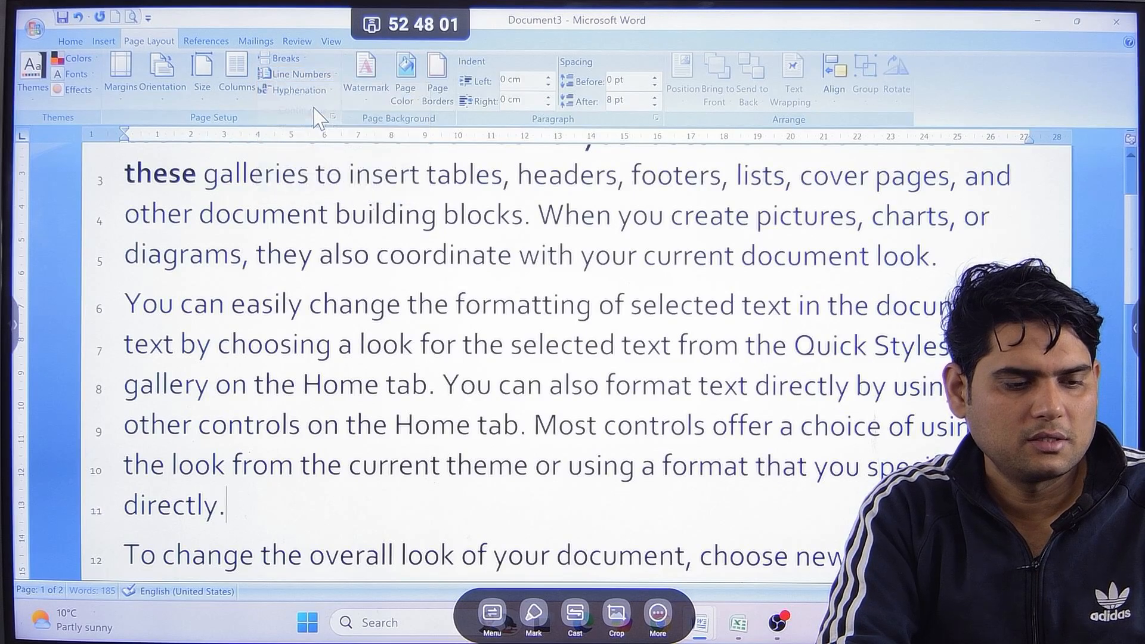
scroll(156, 374, up, 1)
scroll(161, 371, down, 2)
scroll(181, 385, down, 3)
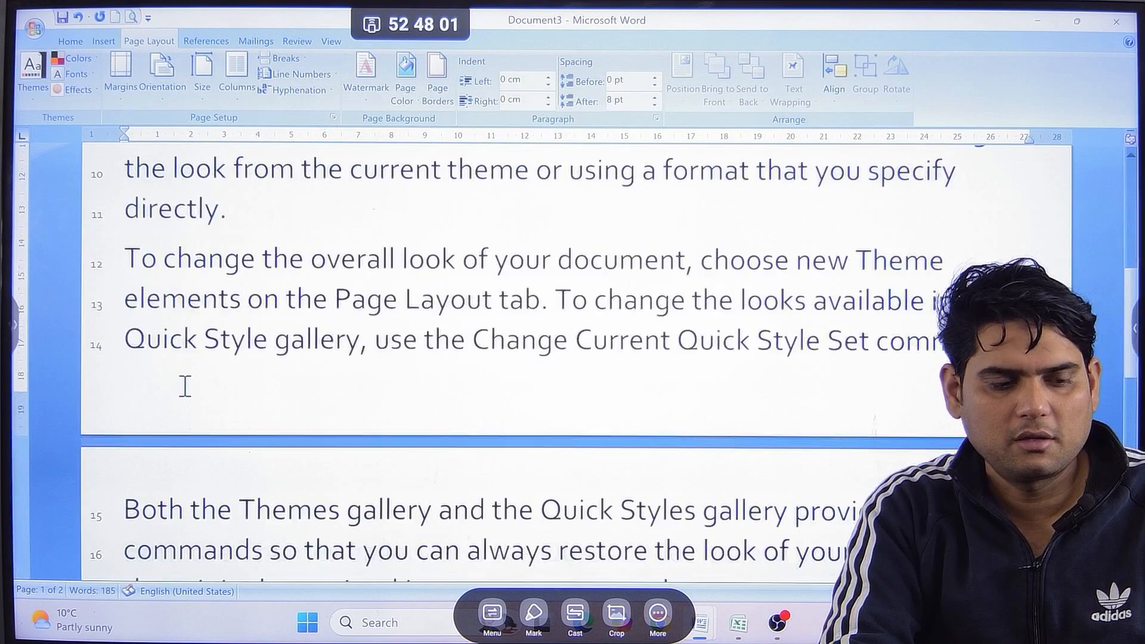
scroll(182, 381, up, 5)
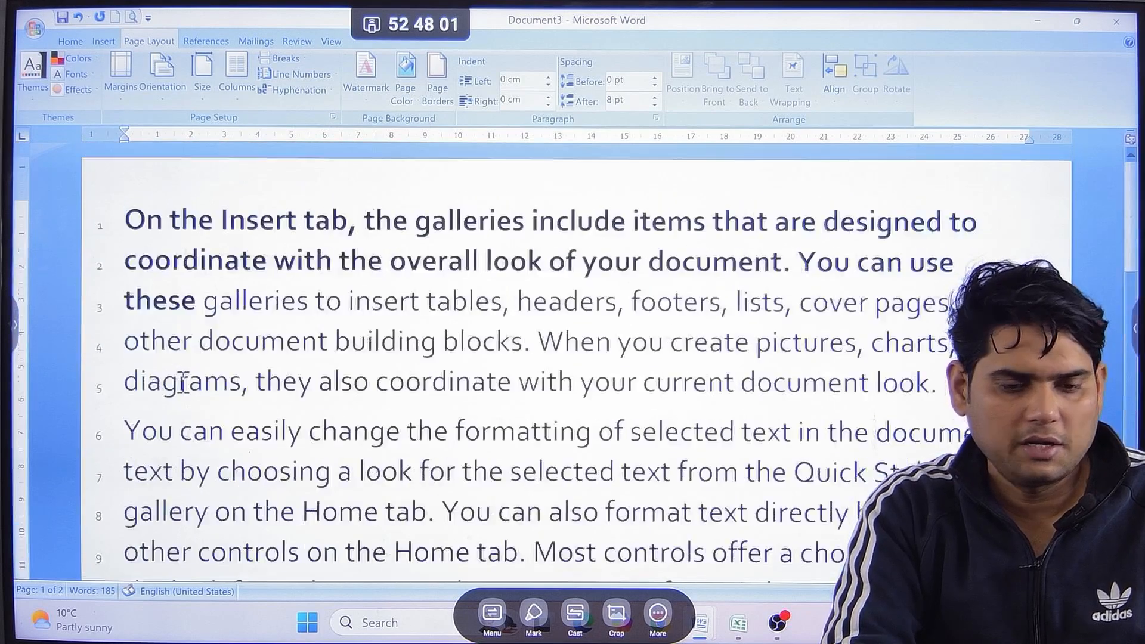
scroll(188, 343, down, 1)
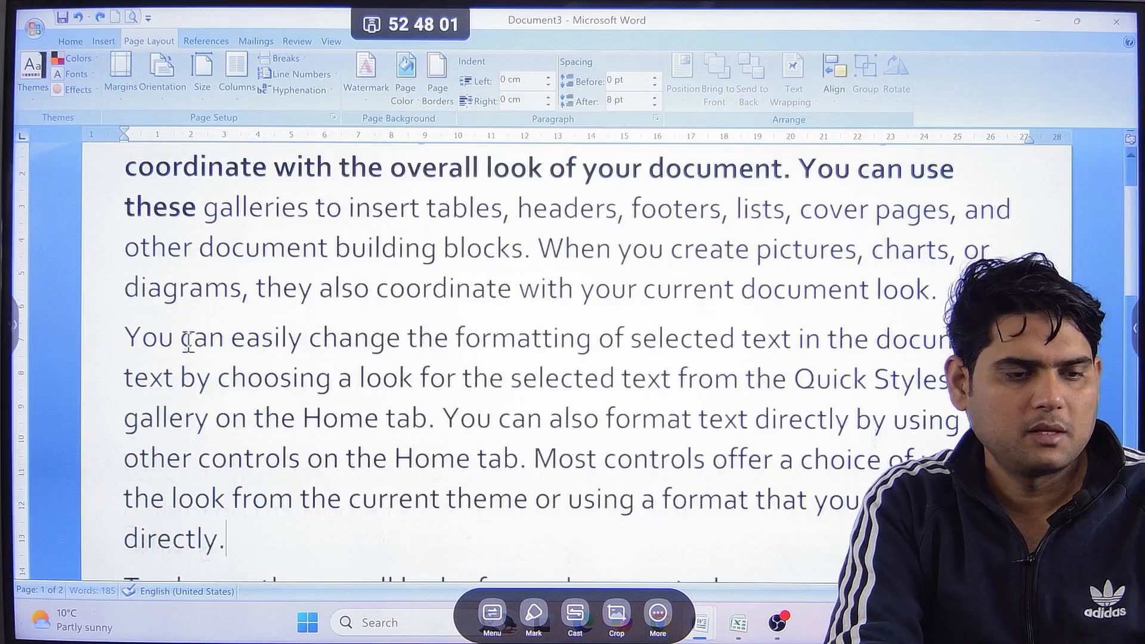
scroll(546, 401, up, 1)
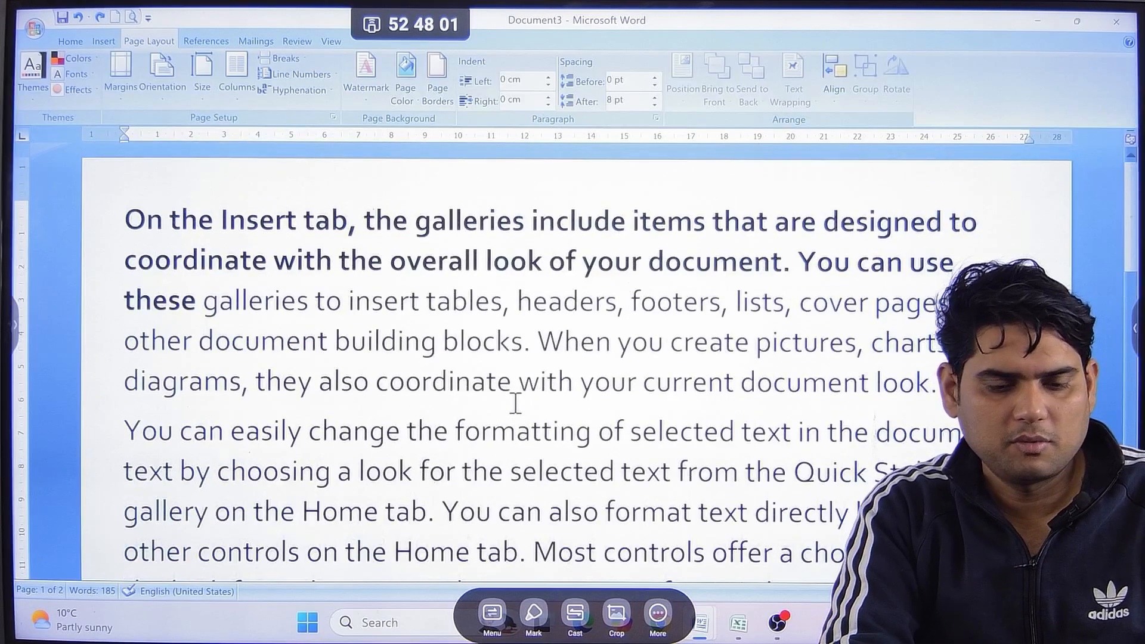
Try Automatic hyphenation, check the words split at the line ends, and set hyphenation back to None.
scroll(515, 404, down, 2)
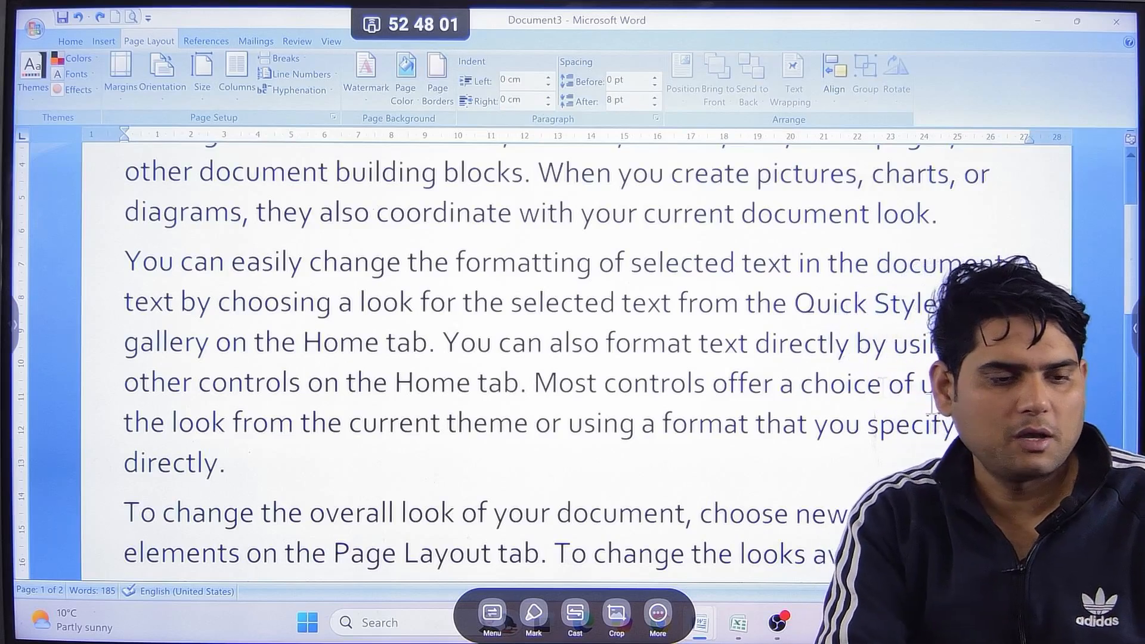
click(318, 89)
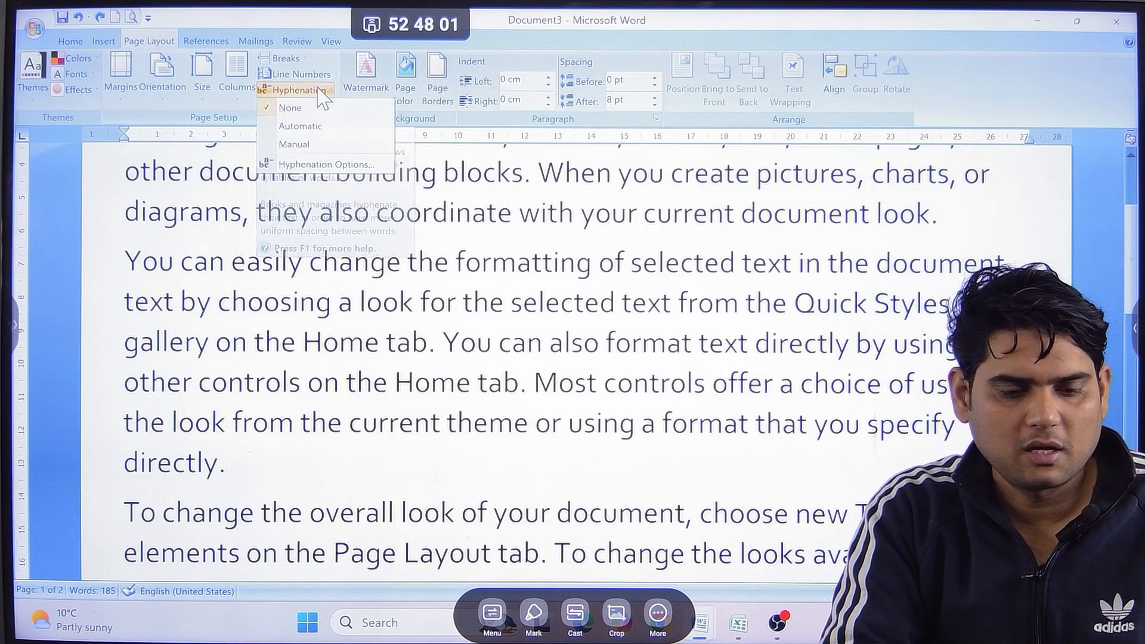
click(321, 130)
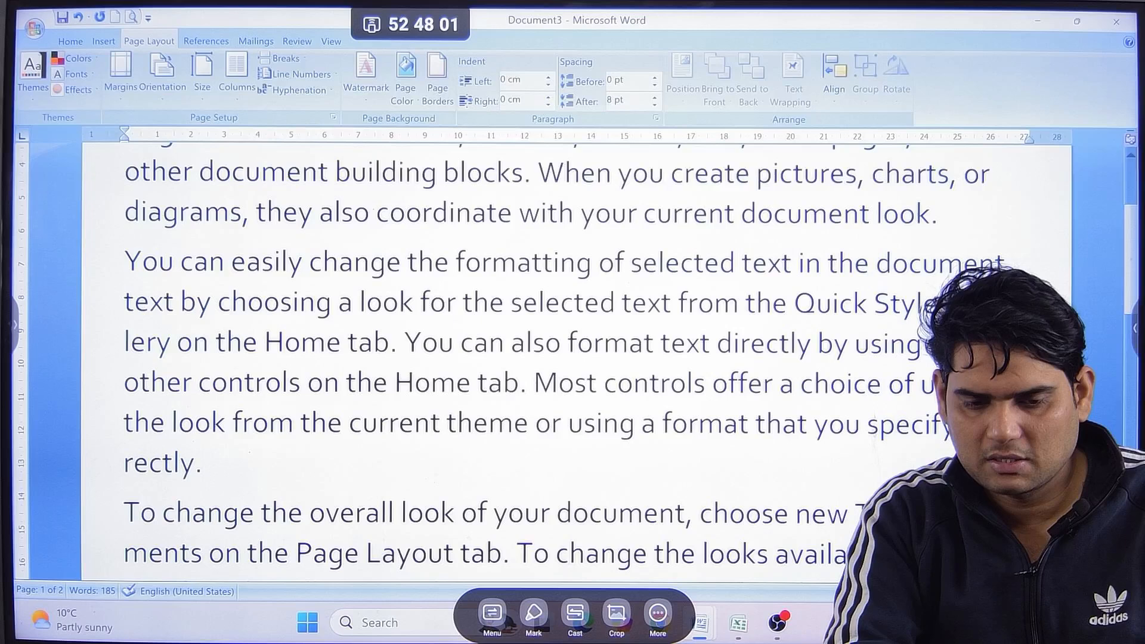
drag(953, 304, 1001, 304)
scroll(537, 358, up, 2)
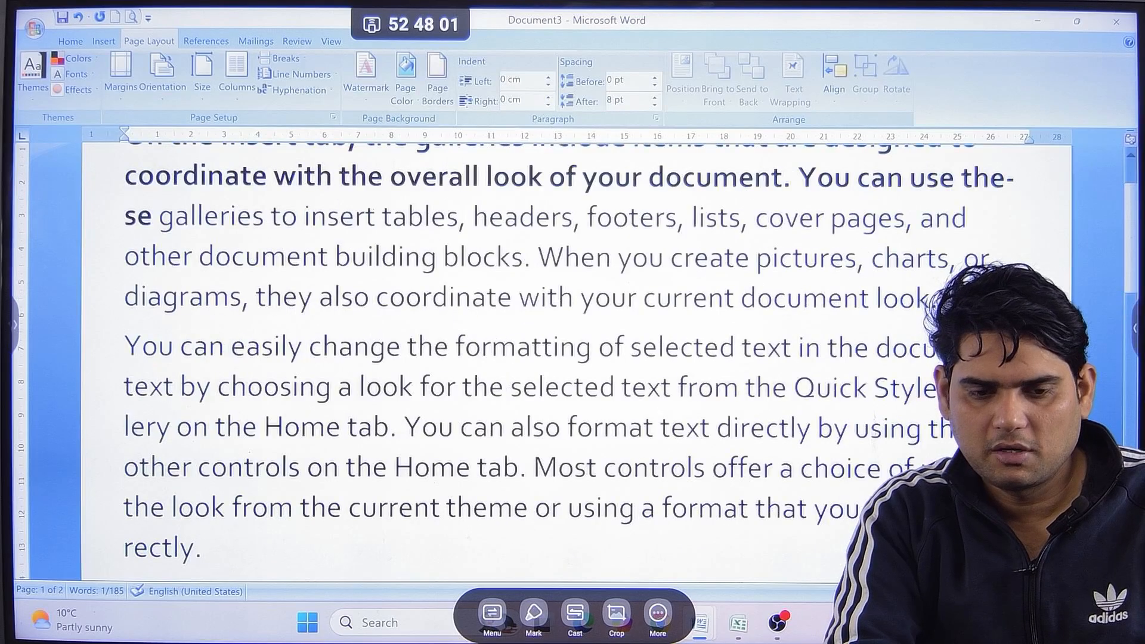
click(1017, 176)
scroll(984, 179, up, 2)
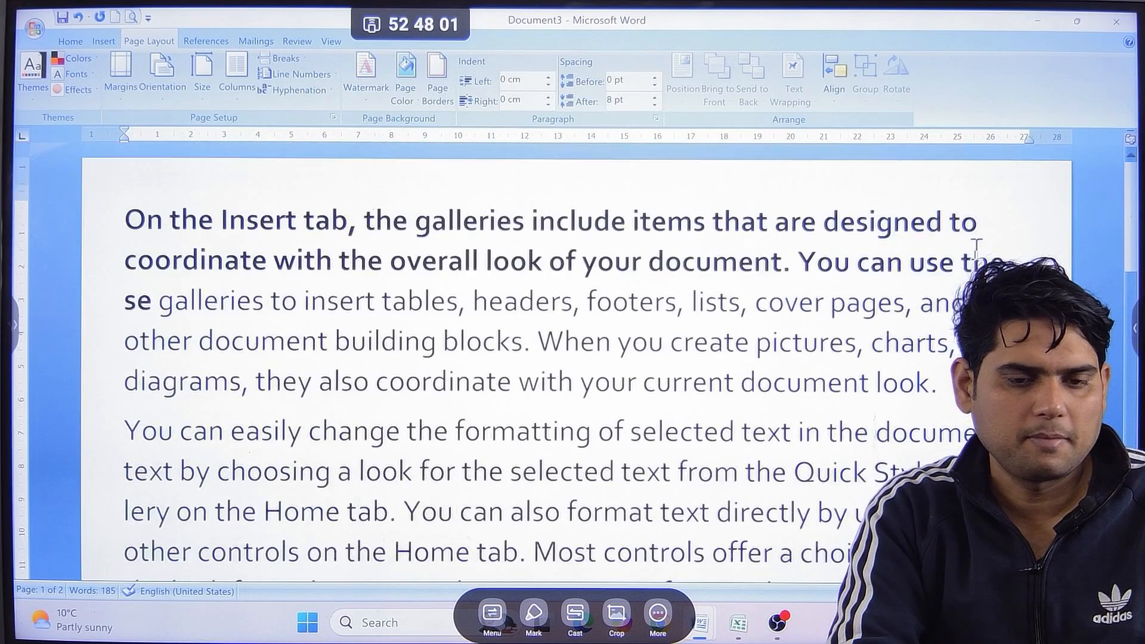
click(285, 90)
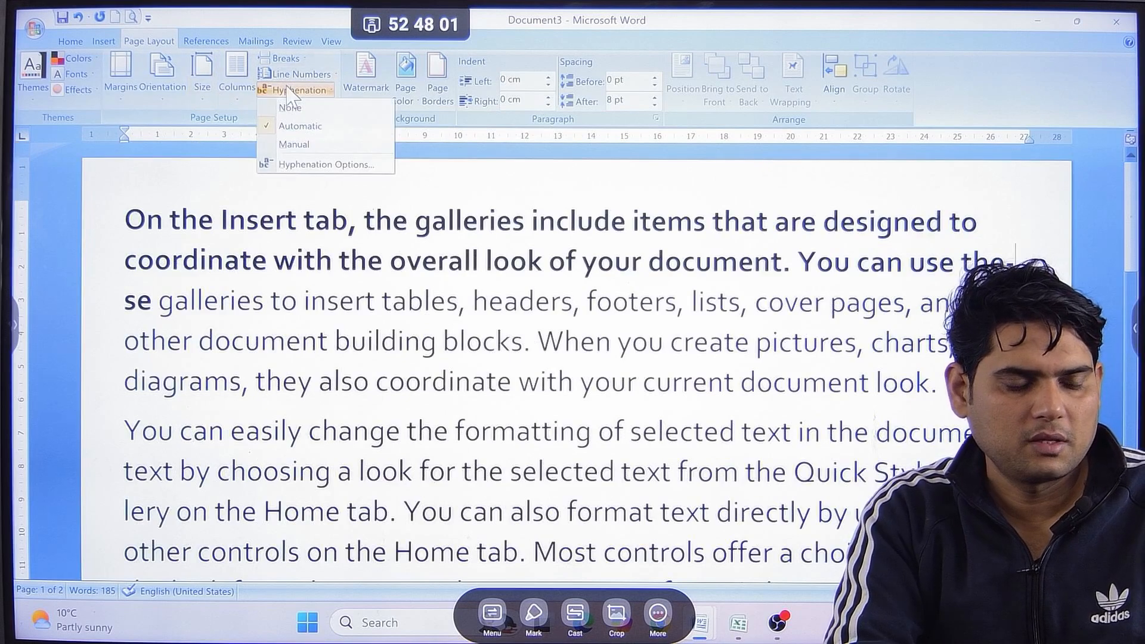
click(307, 104)
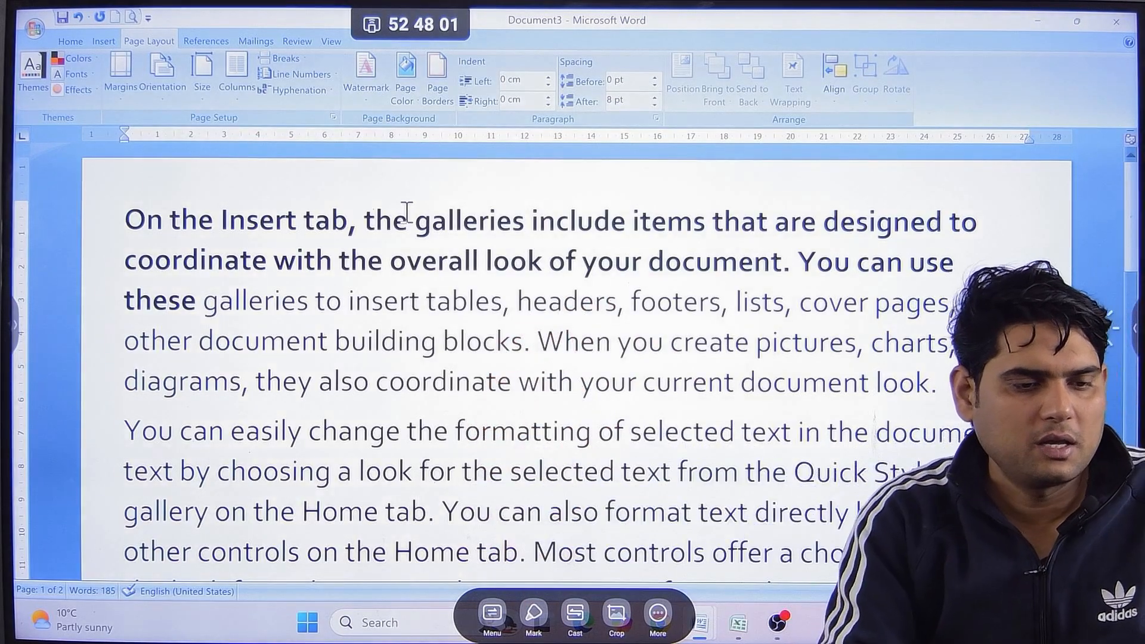
Apply the DO NOT COPY 1 watermark to the document and check it on the pages.
click(366, 72)
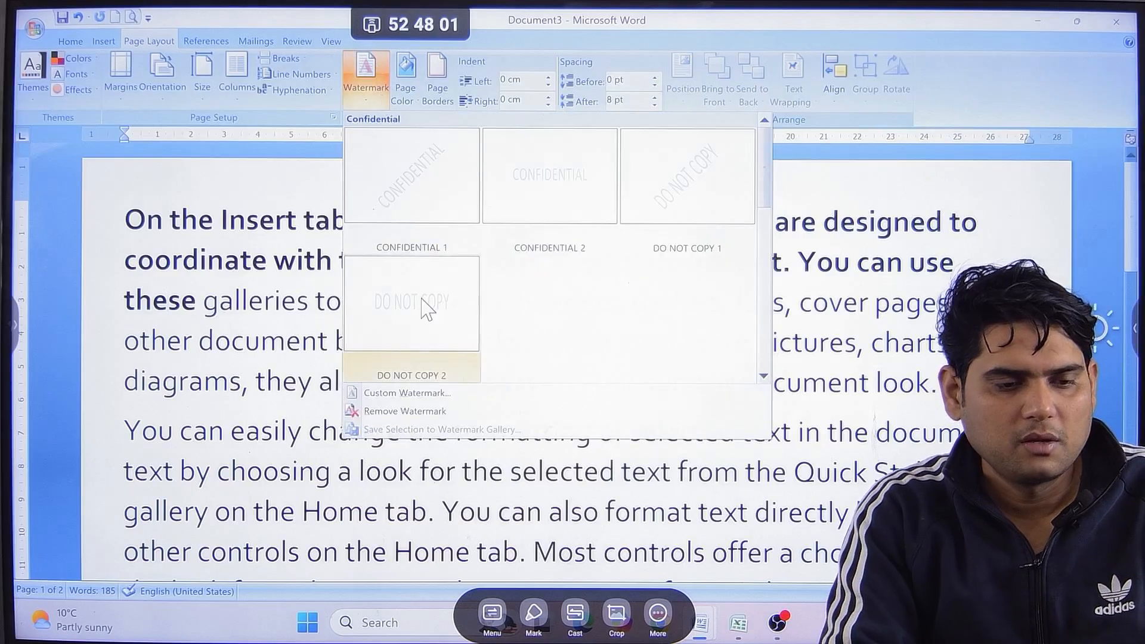
click(722, 205)
scroll(577, 424, down, 3)
scroll(576, 423, down, 2)
scroll(577, 424, up, 4)
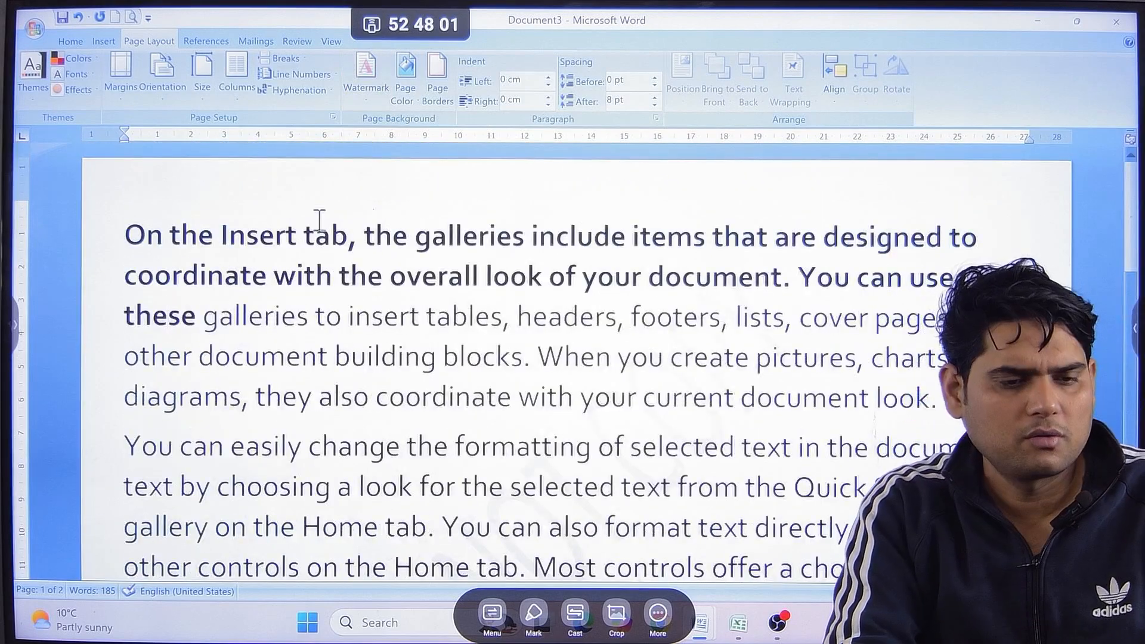
Change the custom text watermark to read "Computer Pathshala", apply it, and check it on the page.
click(365, 74)
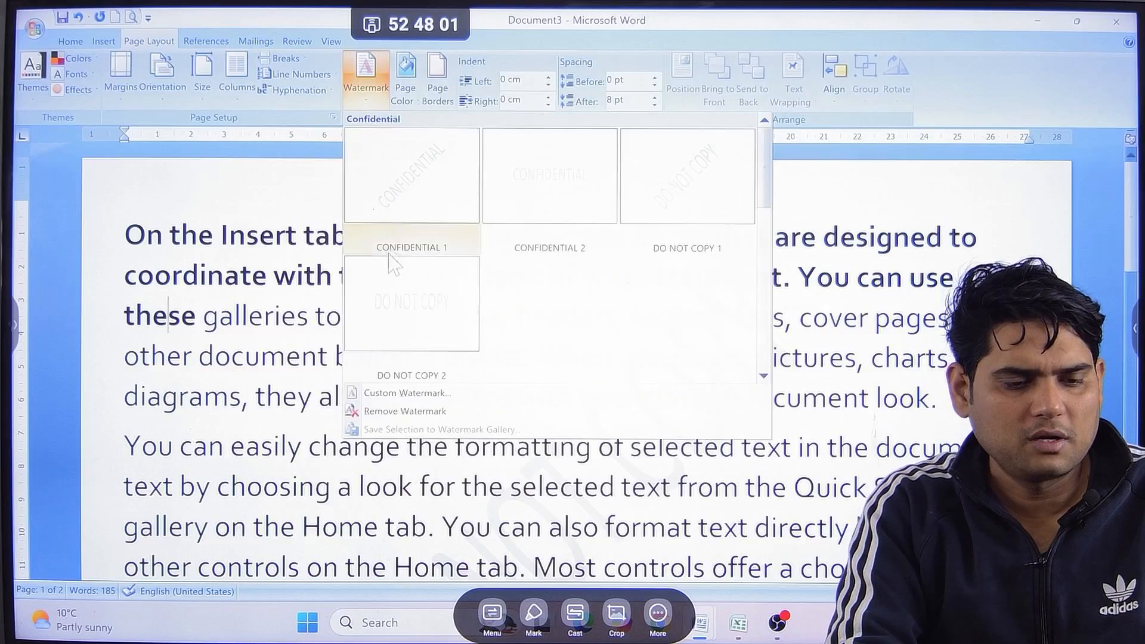
click(438, 394)
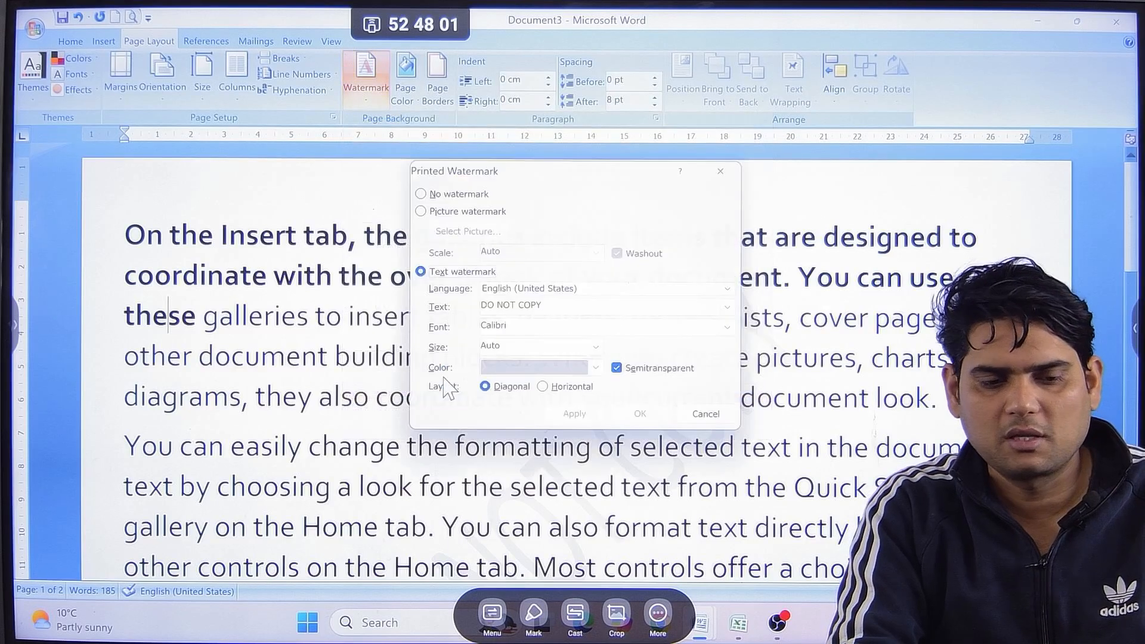
drag(531, 304, 438, 310)
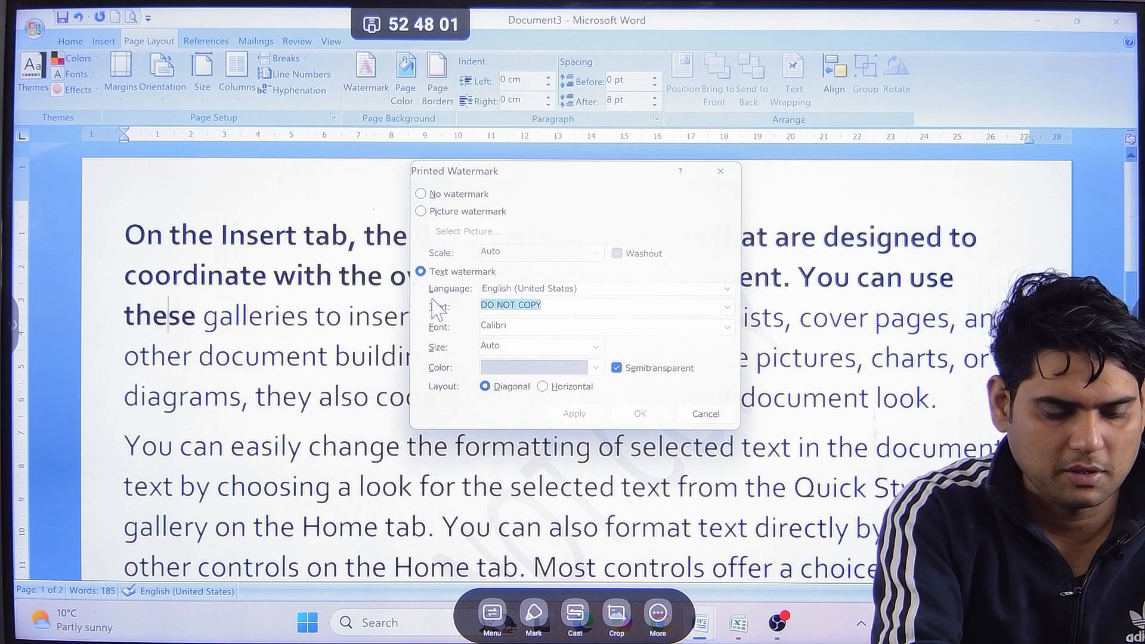
text(Computer Pathsha)
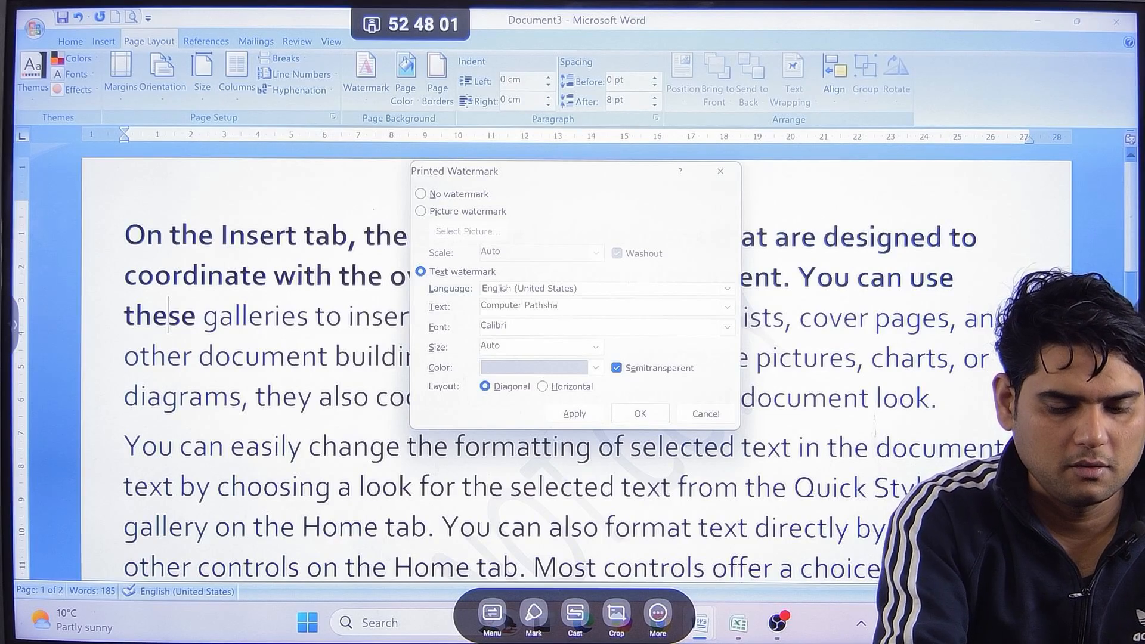
click(574, 413)
click(723, 413)
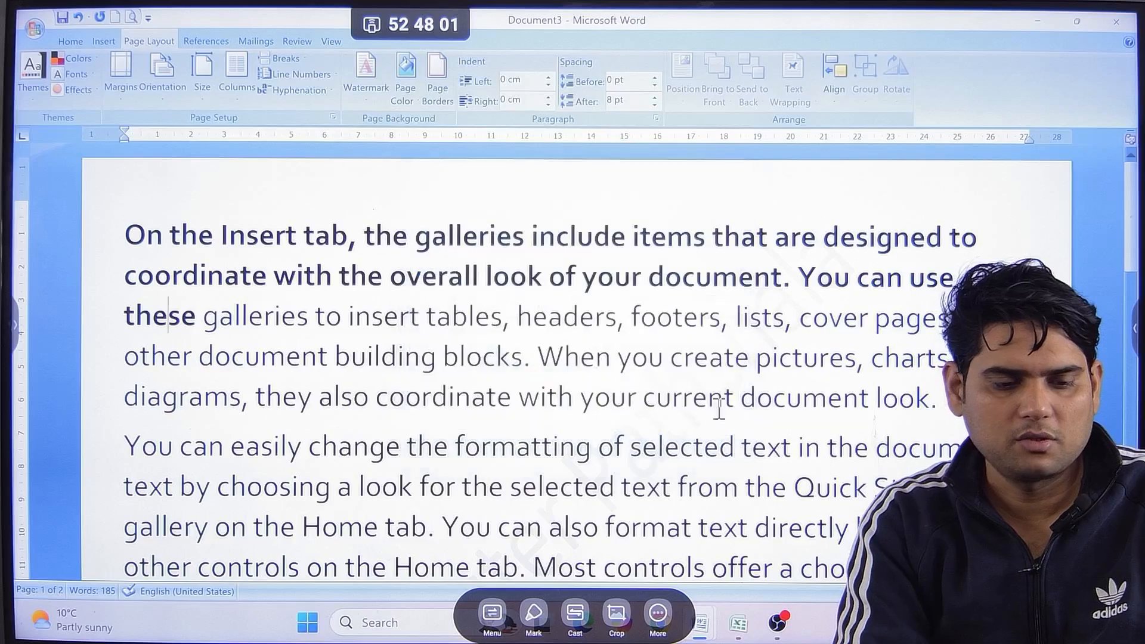
scroll(710, 412, down, 2)
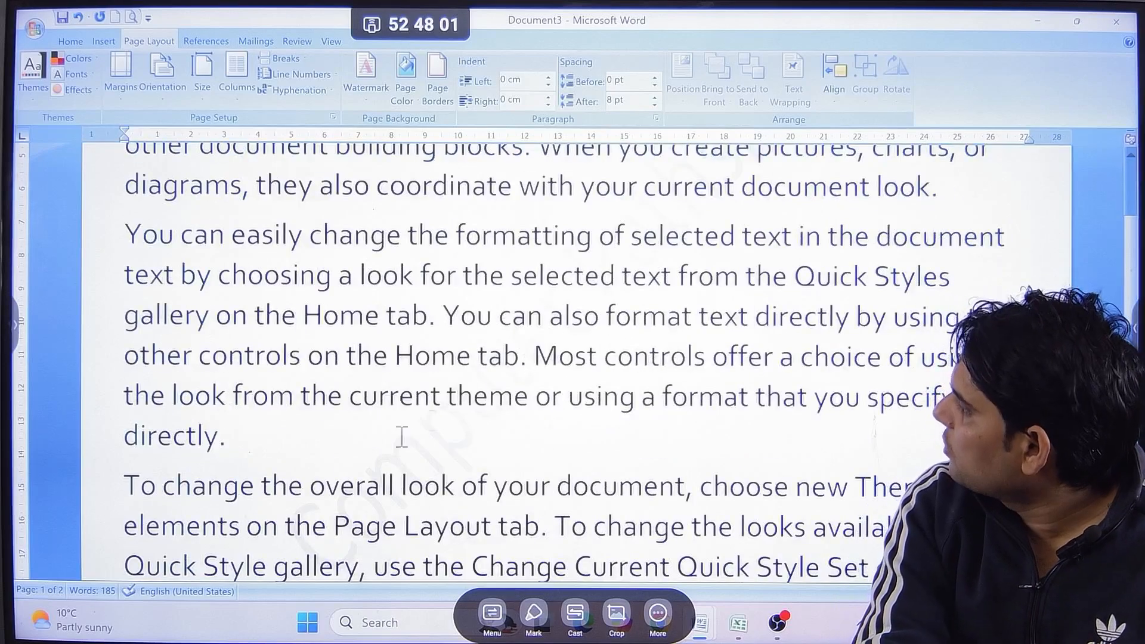
scroll(565, 322, up, 2)
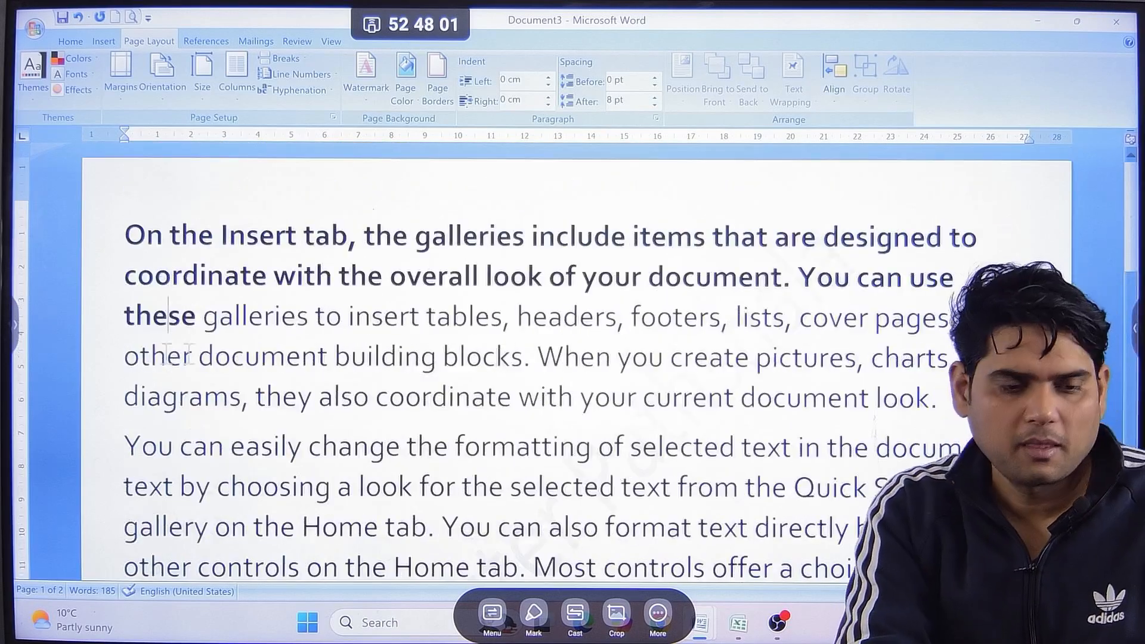
Check the text watermark further down the page and remove it from the document.
scroll(154, 349, down, 2)
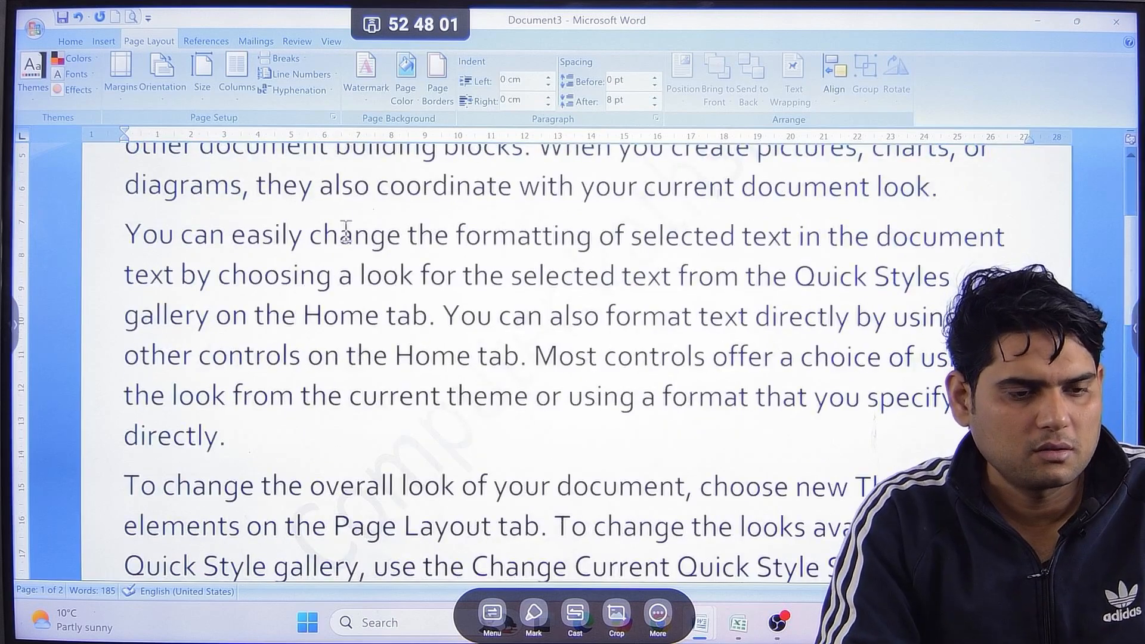
click(366, 75)
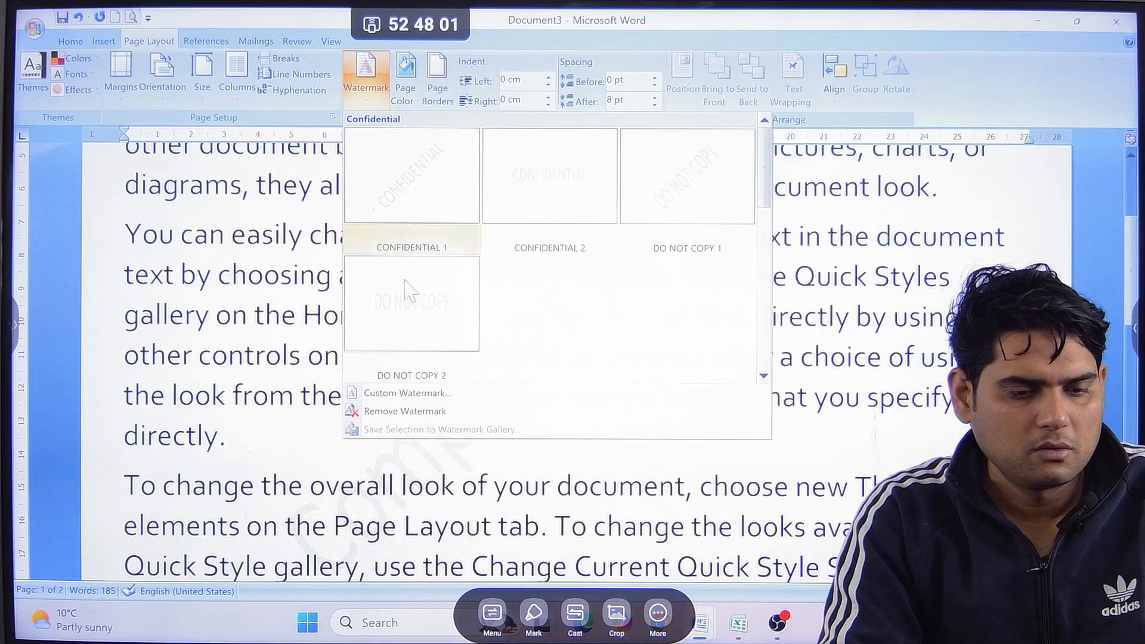
click(419, 411)
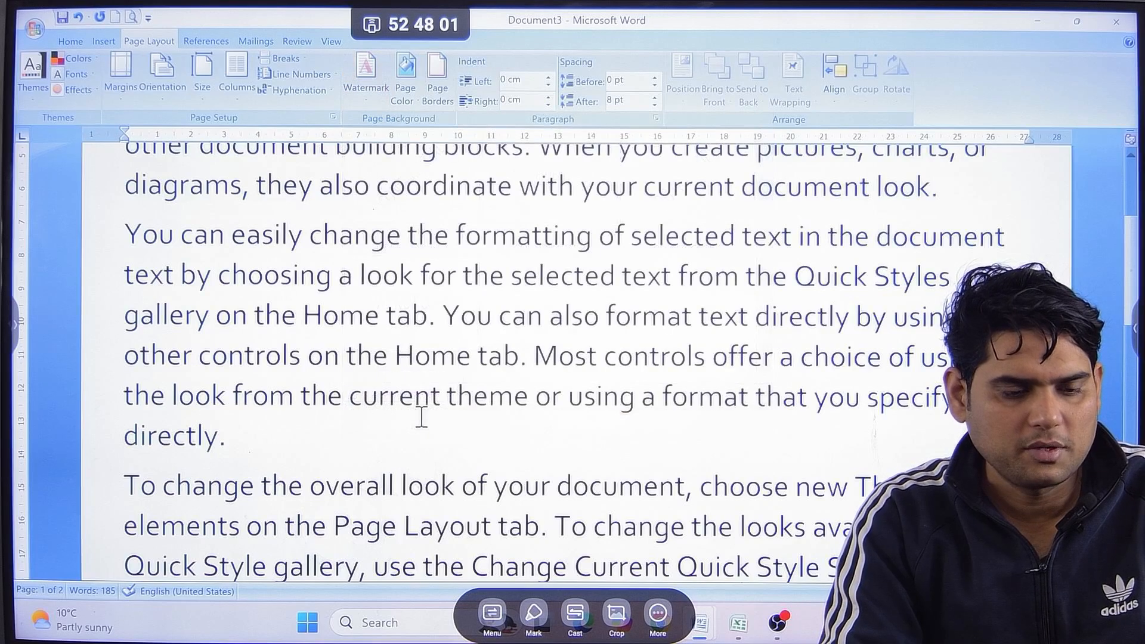
Apply a picture watermark using the S.M.D street photo from the desktop jan26 folder with Washout, and check it on both pages.
click(365, 73)
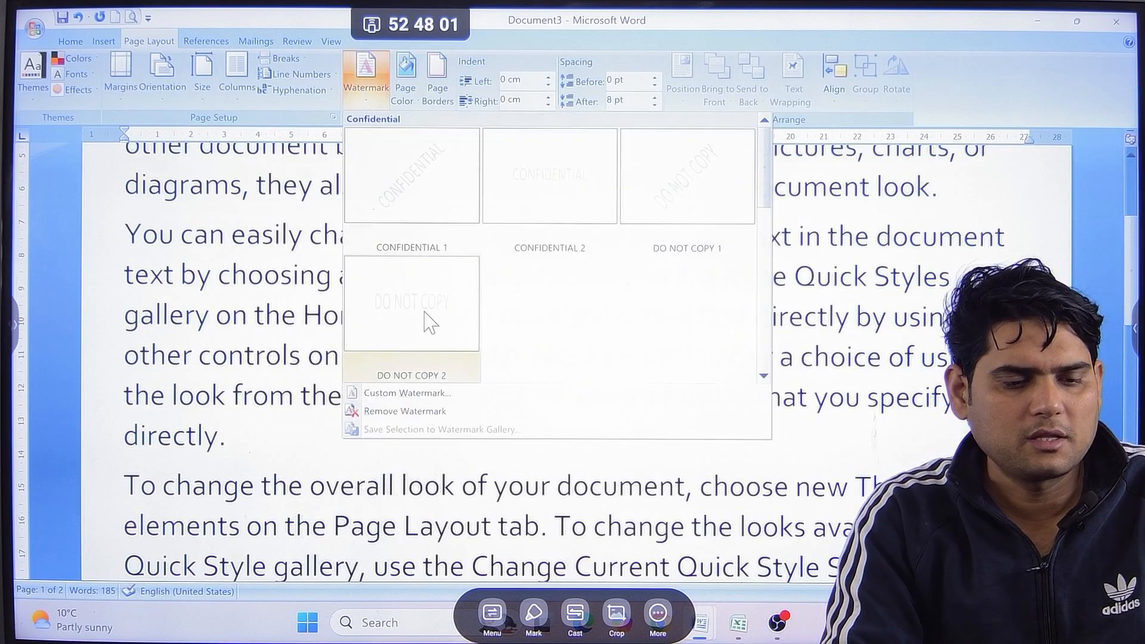
click(421, 396)
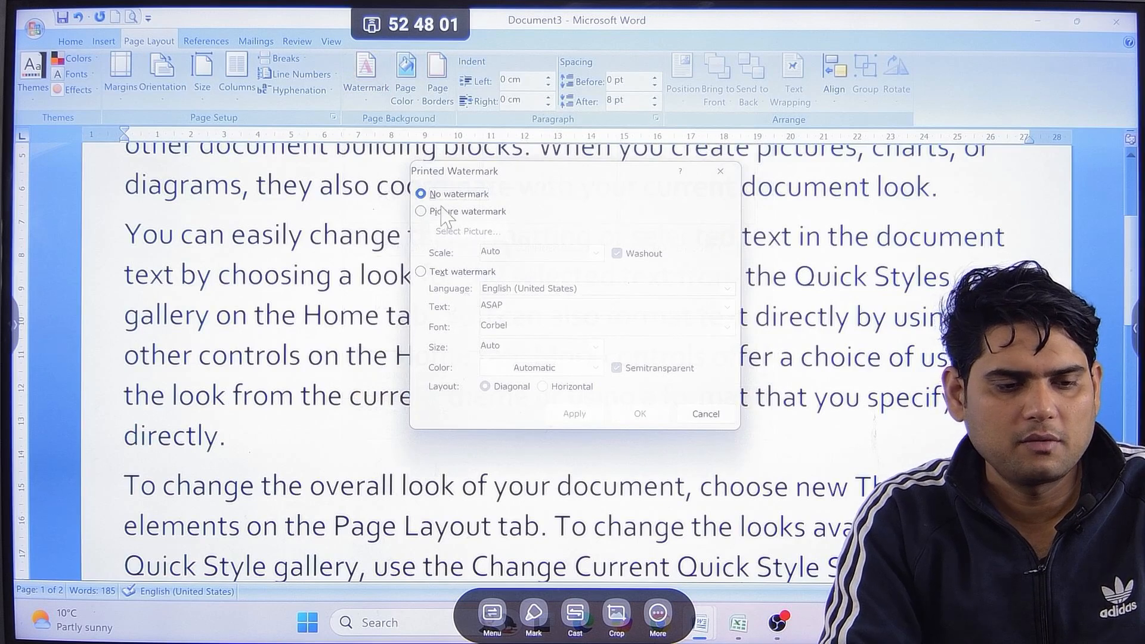
click(421, 211)
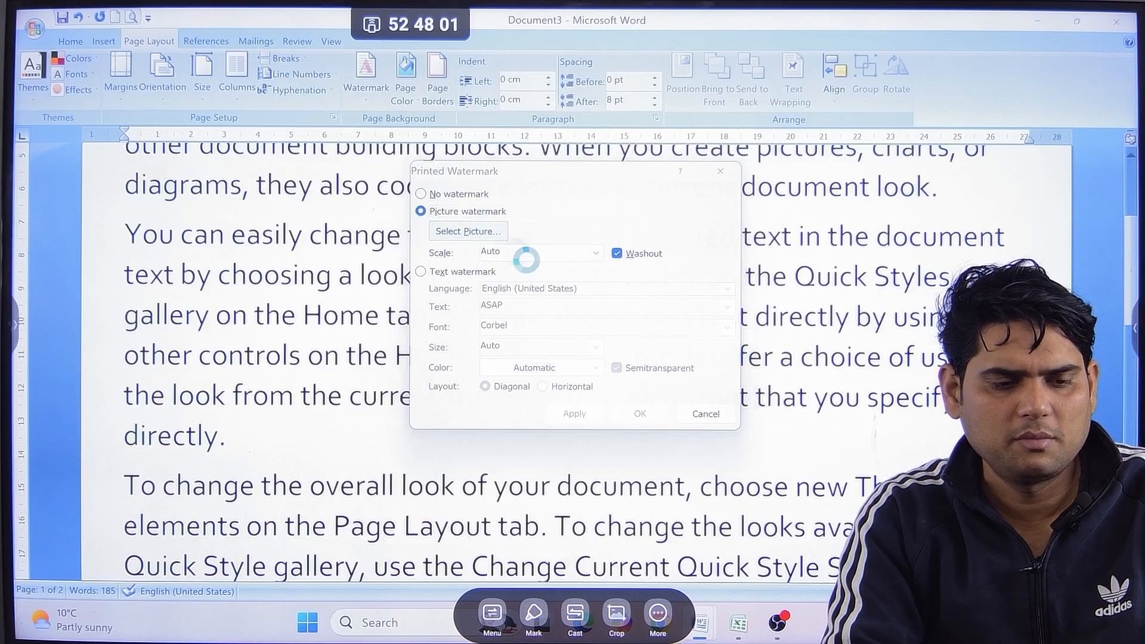
click(499, 233)
scroll(652, 328, down, 5)
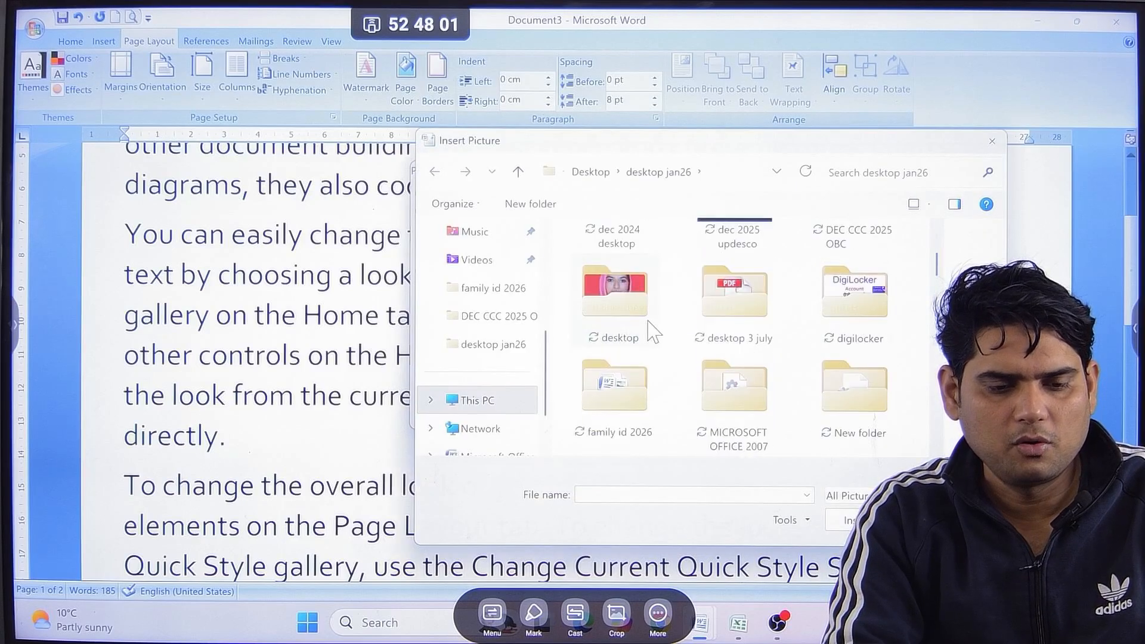
scroll(651, 328, down, 6)
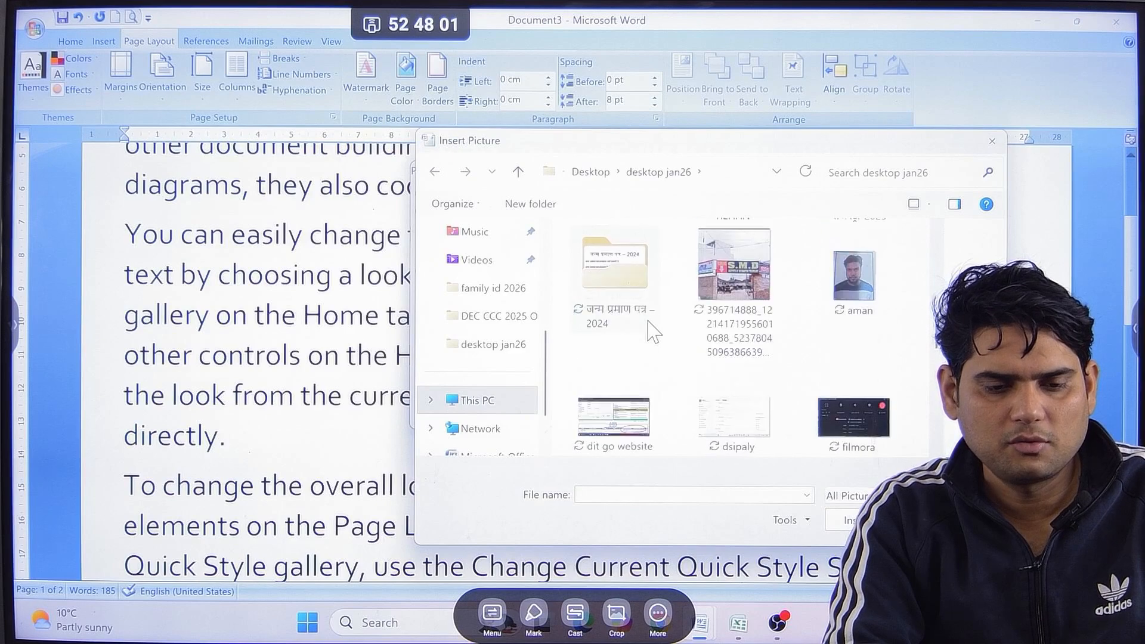
scroll(654, 331, down, 4)
scroll(654, 332, up, 4)
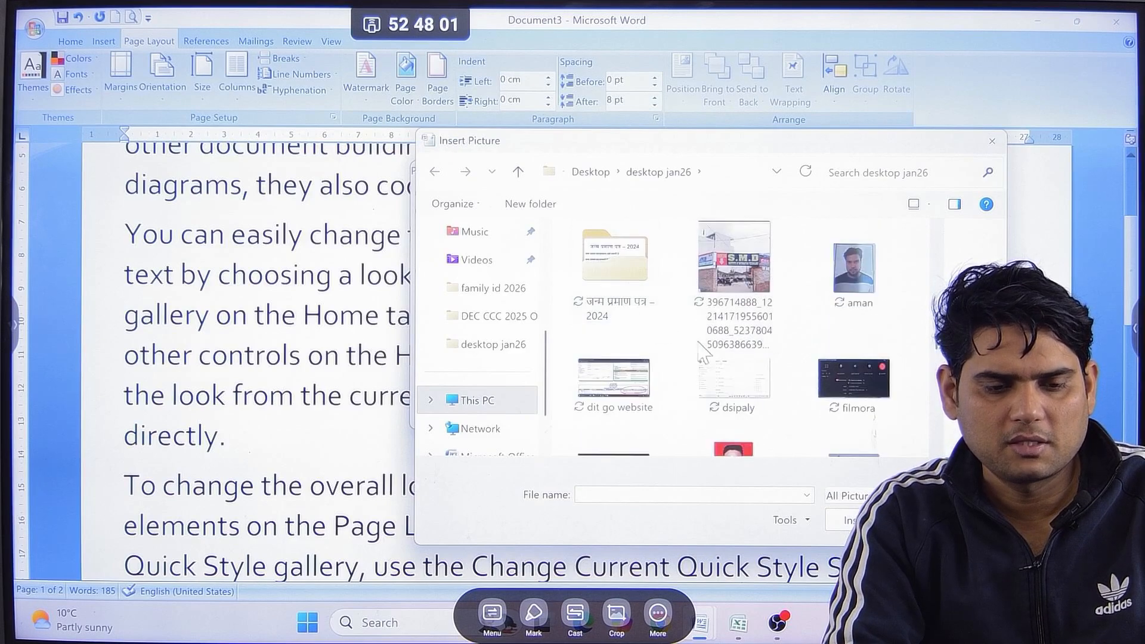
double_click(729, 277)
click(658, 415)
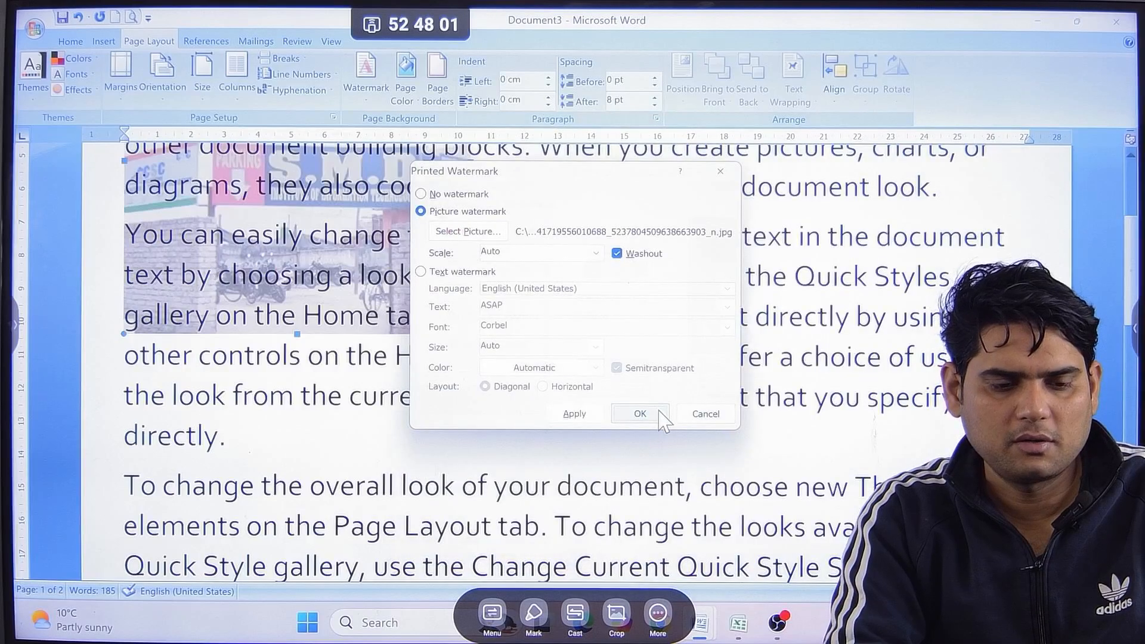
scroll(644, 413, down, 2)
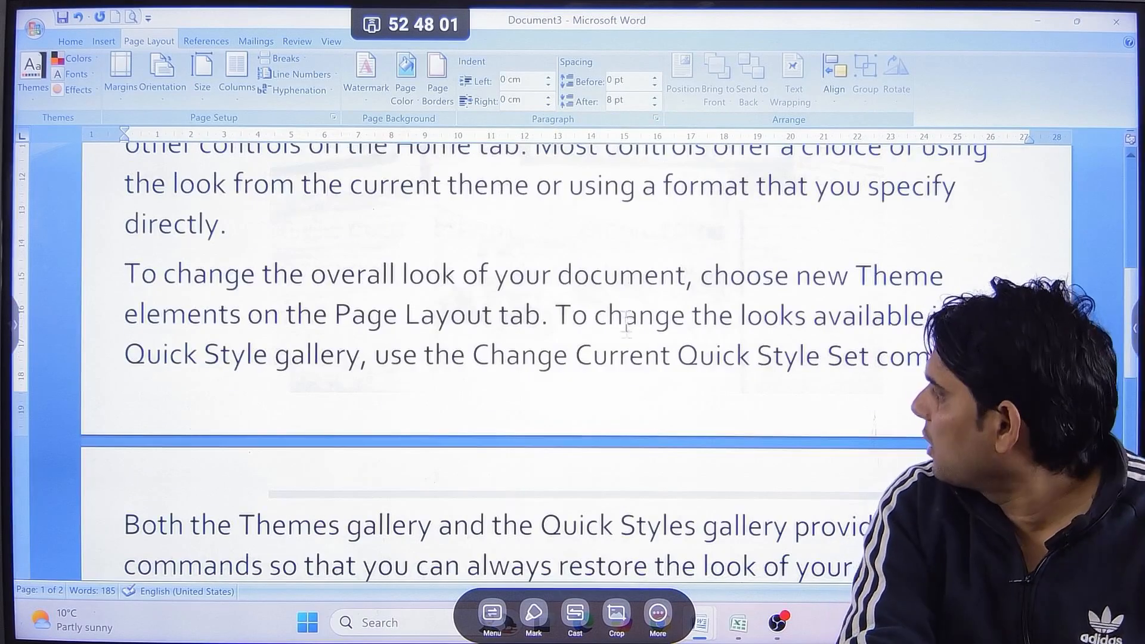
scroll(631, 339, up, 3)
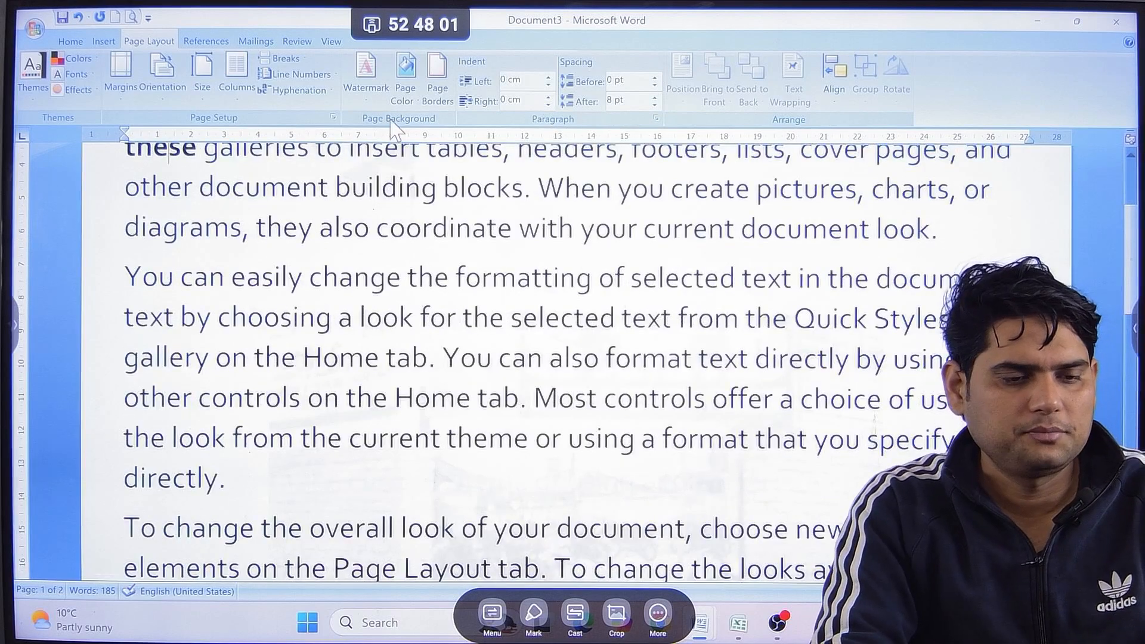
Remove the picture watermark from the document and check the first page.
click(373, 70)
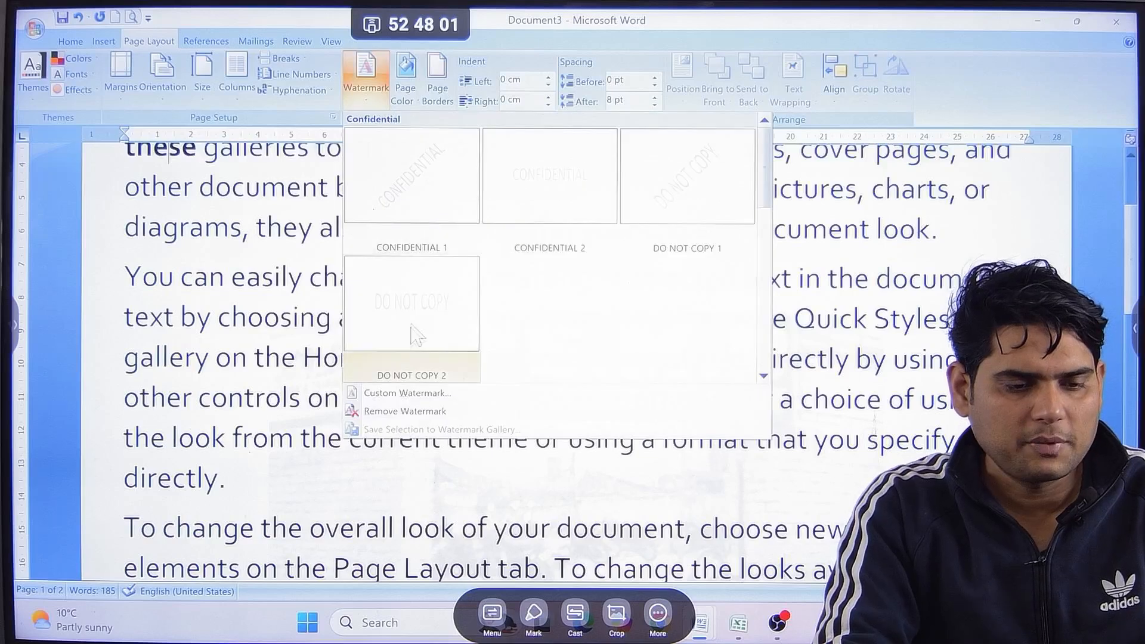
click(406, 412)
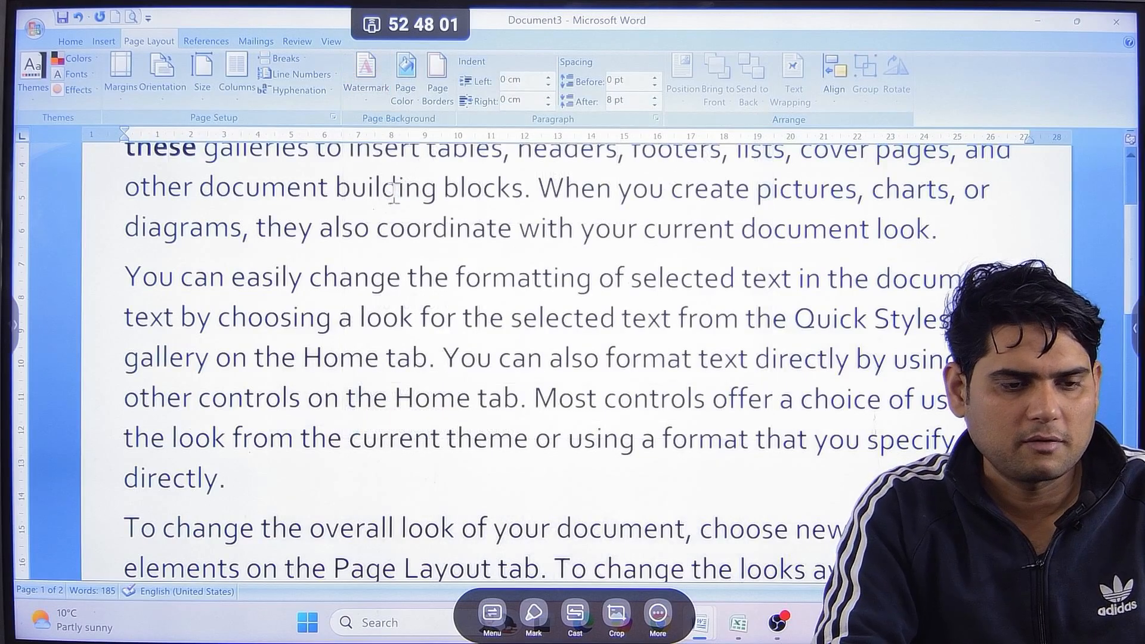
scroll(443, 275, up, 2)
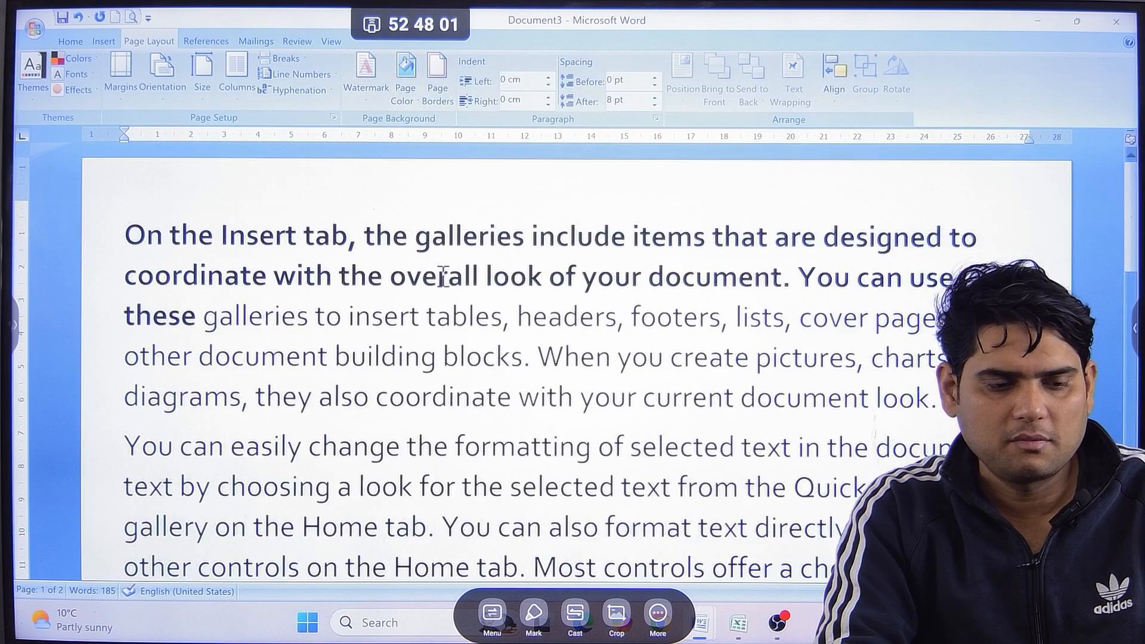
Set the page color to a light green tint from the theme colors.
scroll(442, 276, down, 10)
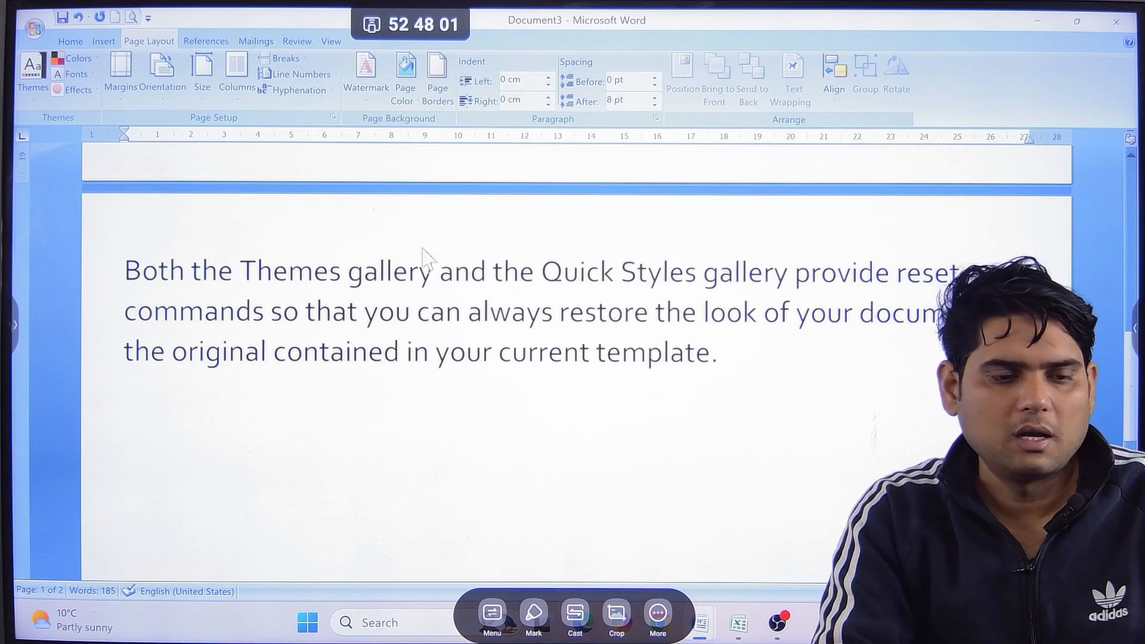
click(406, 75)
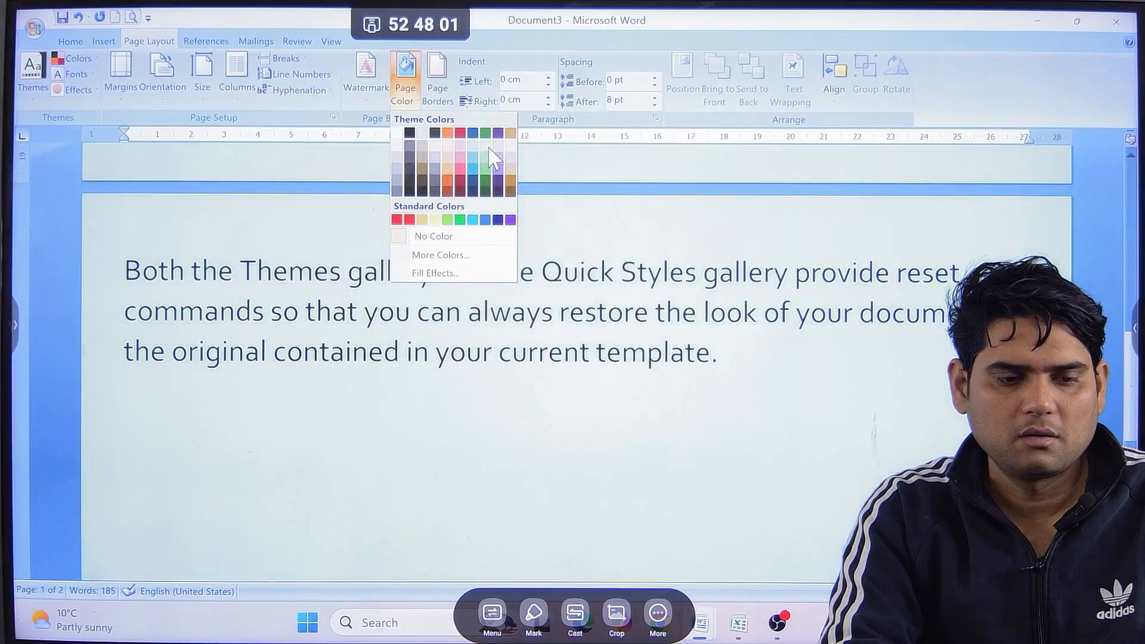
click(492, 158)
Fill the page background with a two-color gradient using red as Color 2 and the From center shading style, and check it.
click(406, 84)
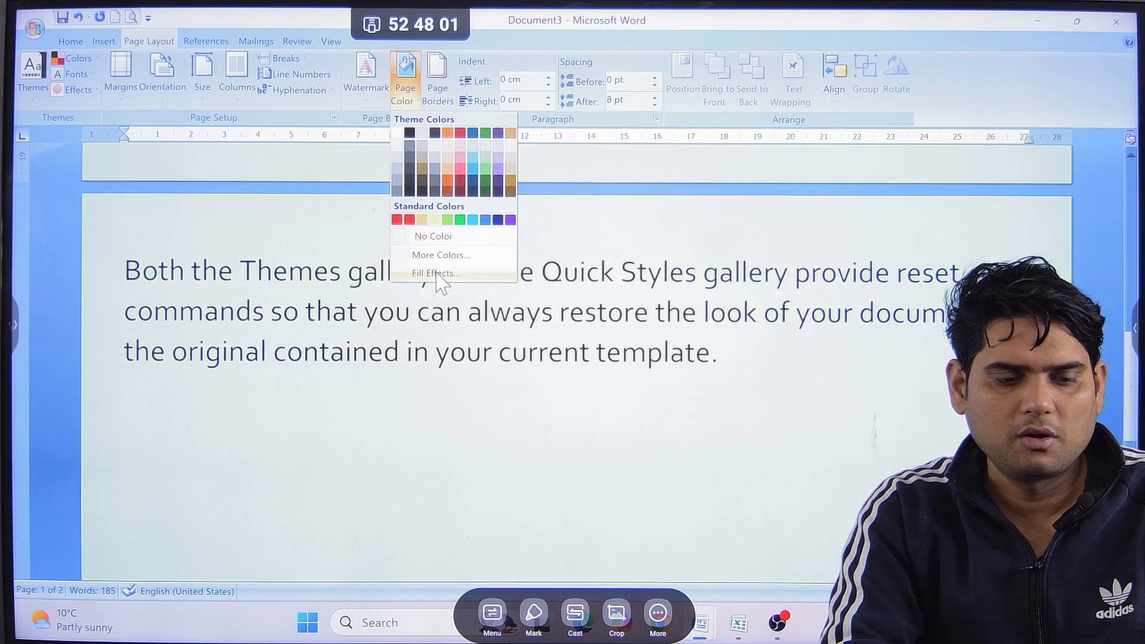
click(440, 274)
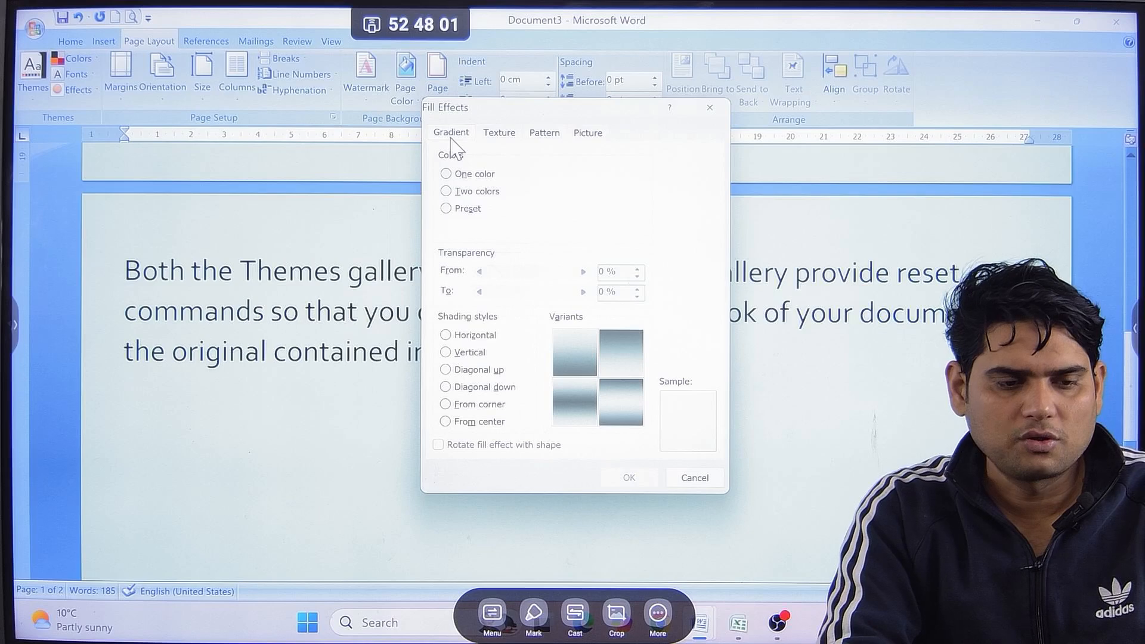
click(459, 192)
click(577, 227)
click(582, 231)
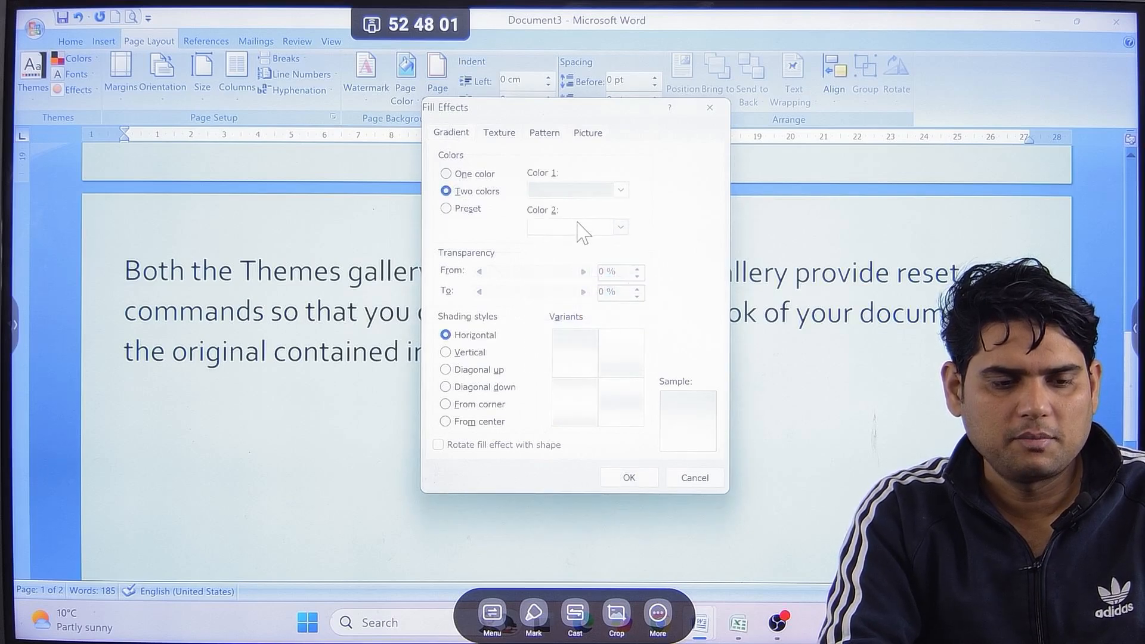
click(577, 225)
click(546, 345)
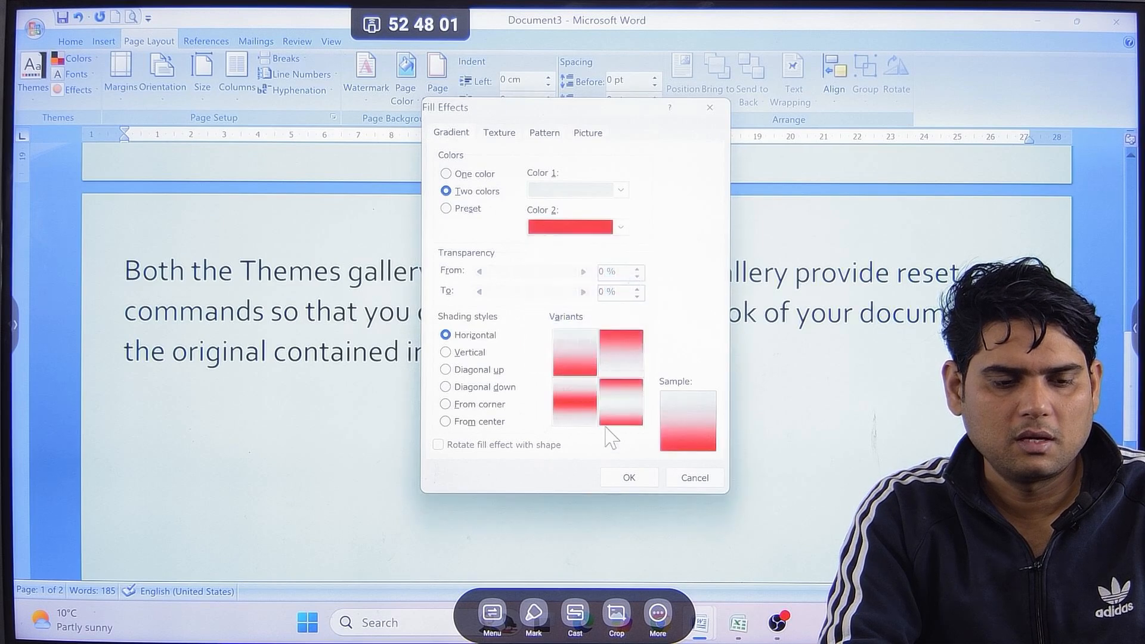
click(499, 388)
click(481, 422)
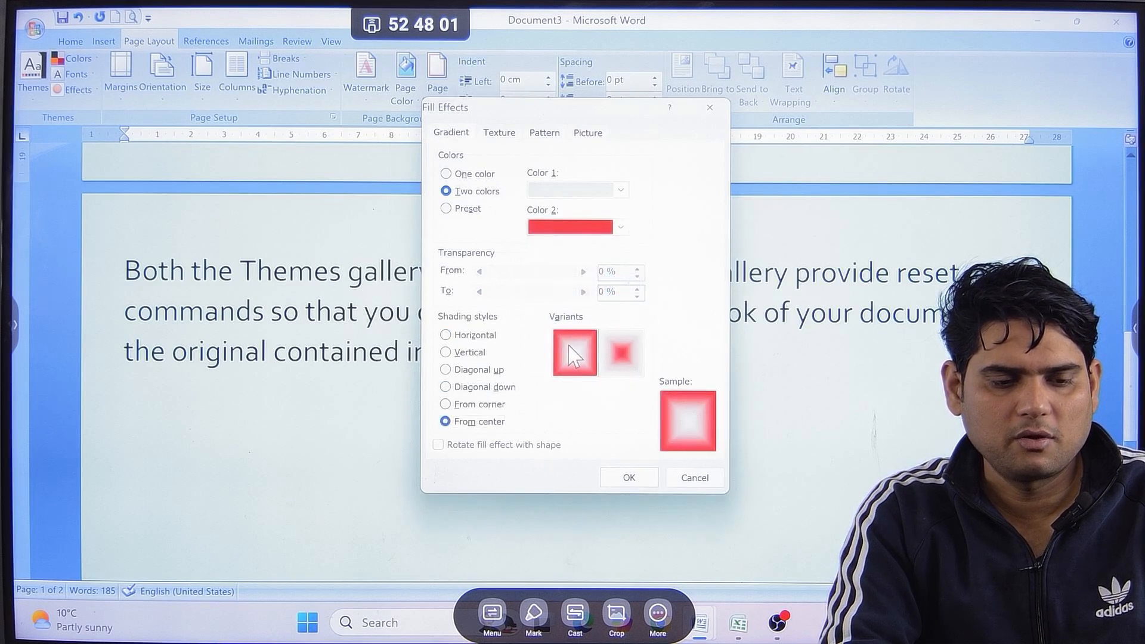
click(630, 476)
scroll(619, 340, up, 10)
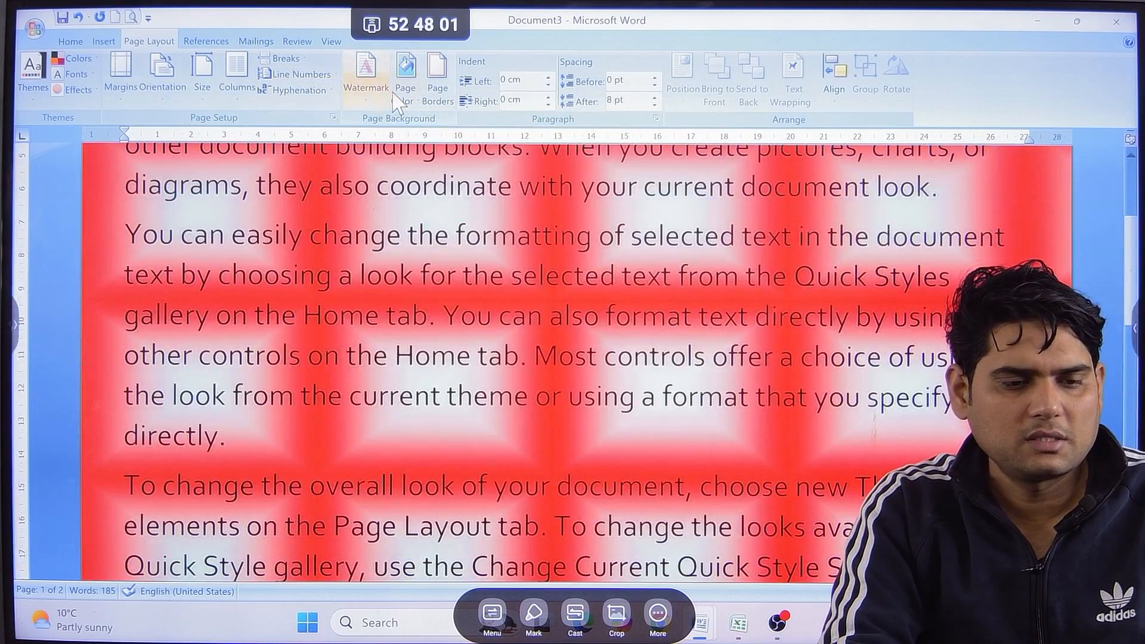
Change the page background to the Fish fossil texture using Fill Effects.
click(395, 99)
click(438, 266)
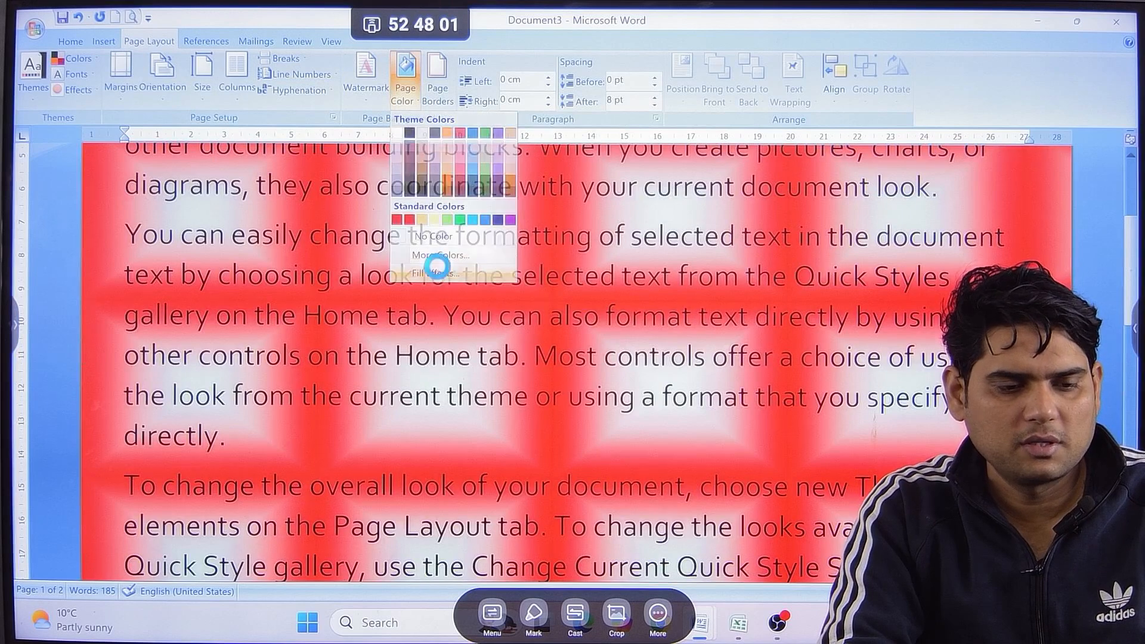
click(499, 132)
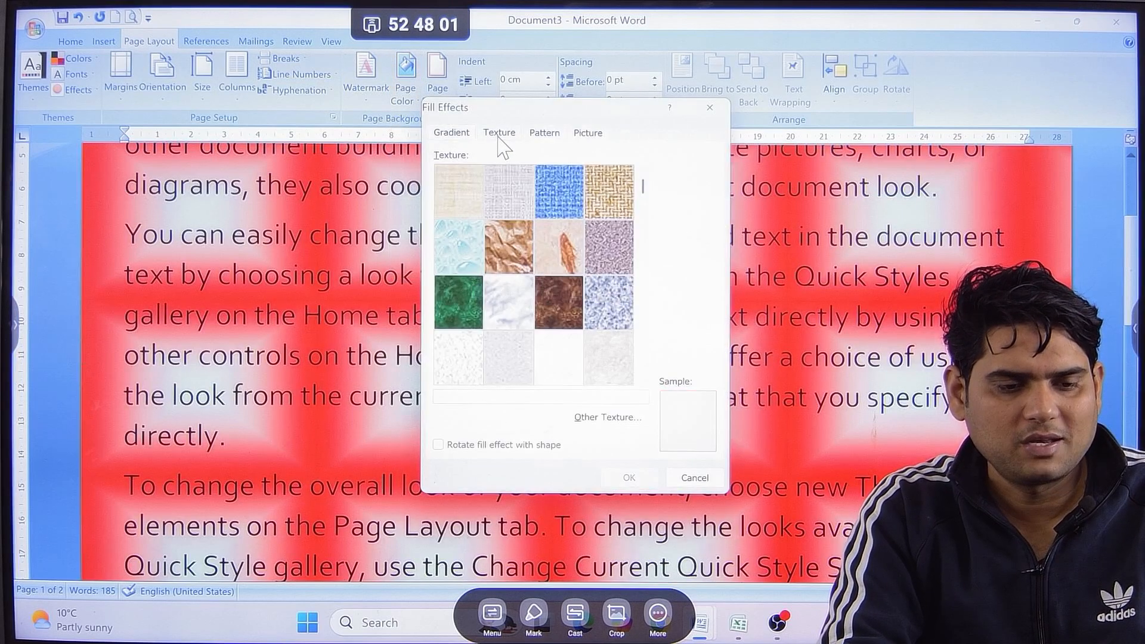
click(576, 264)
click(629, 477)
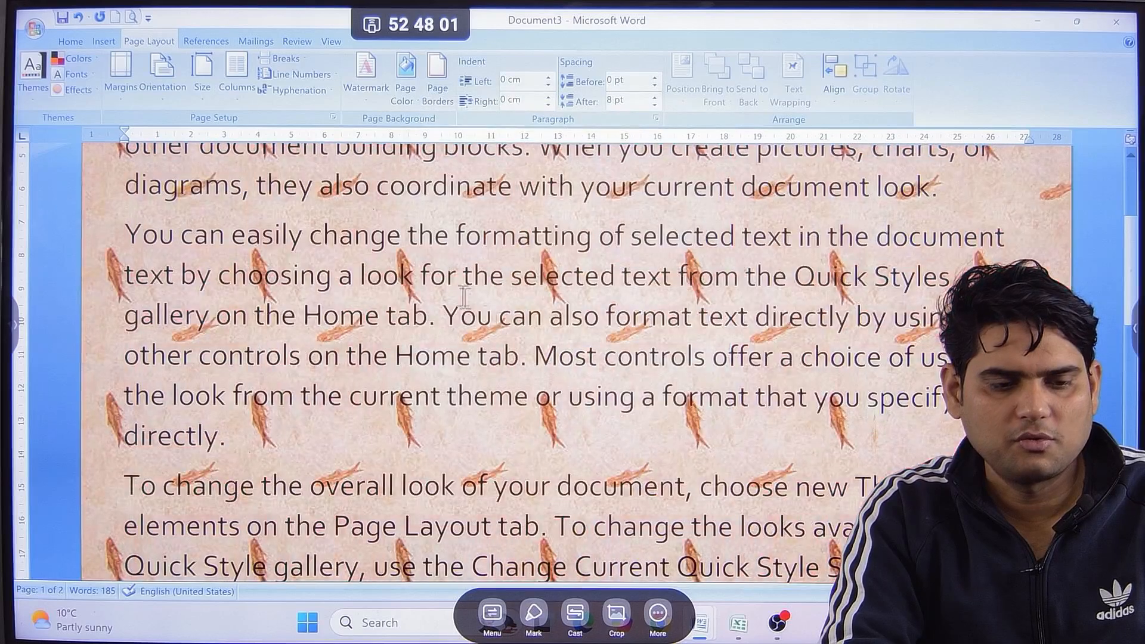
Replace the page texture with a pattern fill that uses a black background color.
click(405, 93)
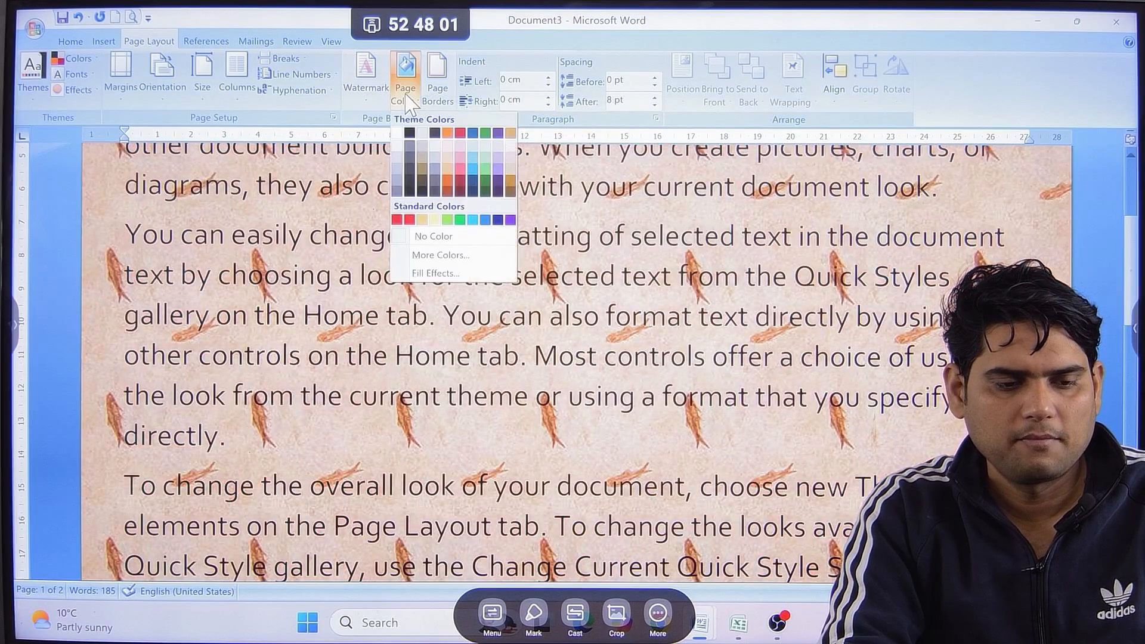
click(442, 276)
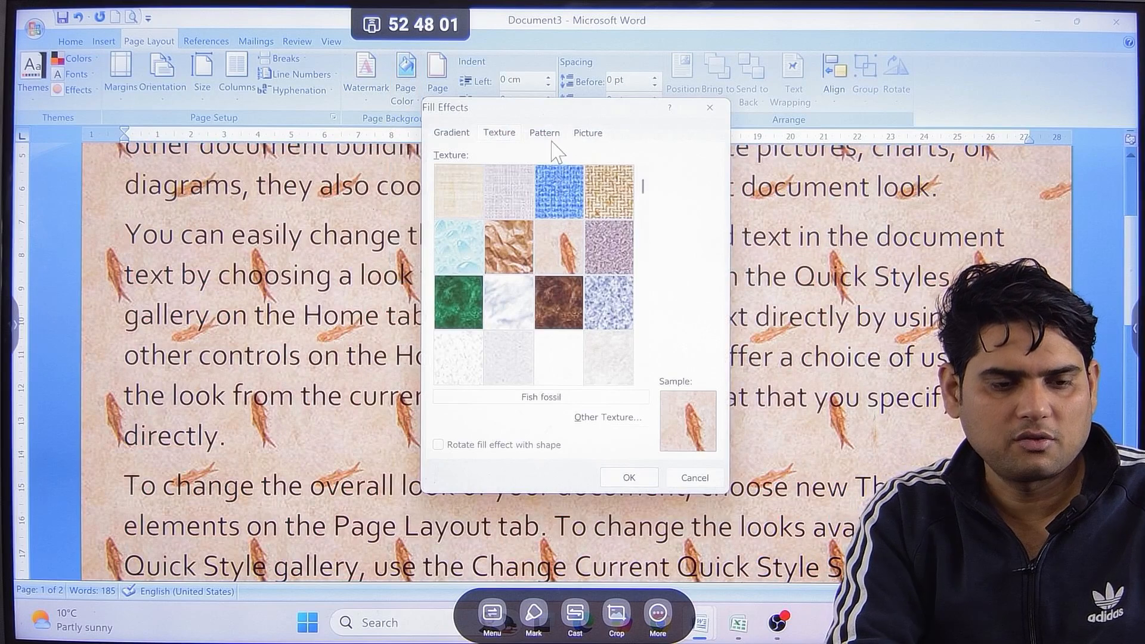
click(545, 134)
click(598, 251)
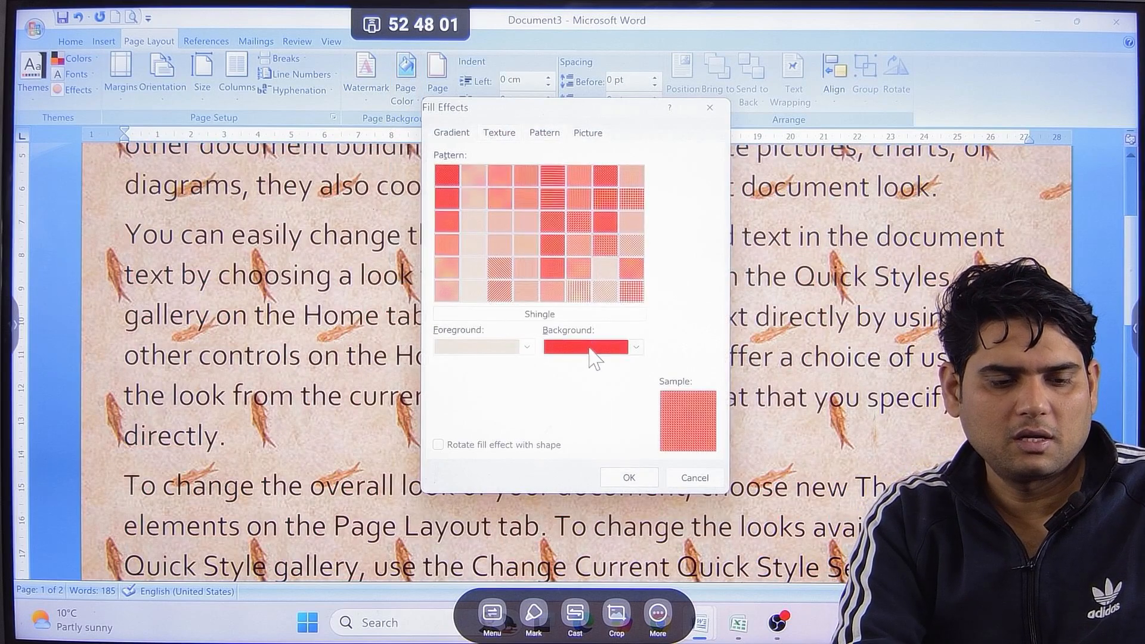
click(594, 352)
click(587, 378)
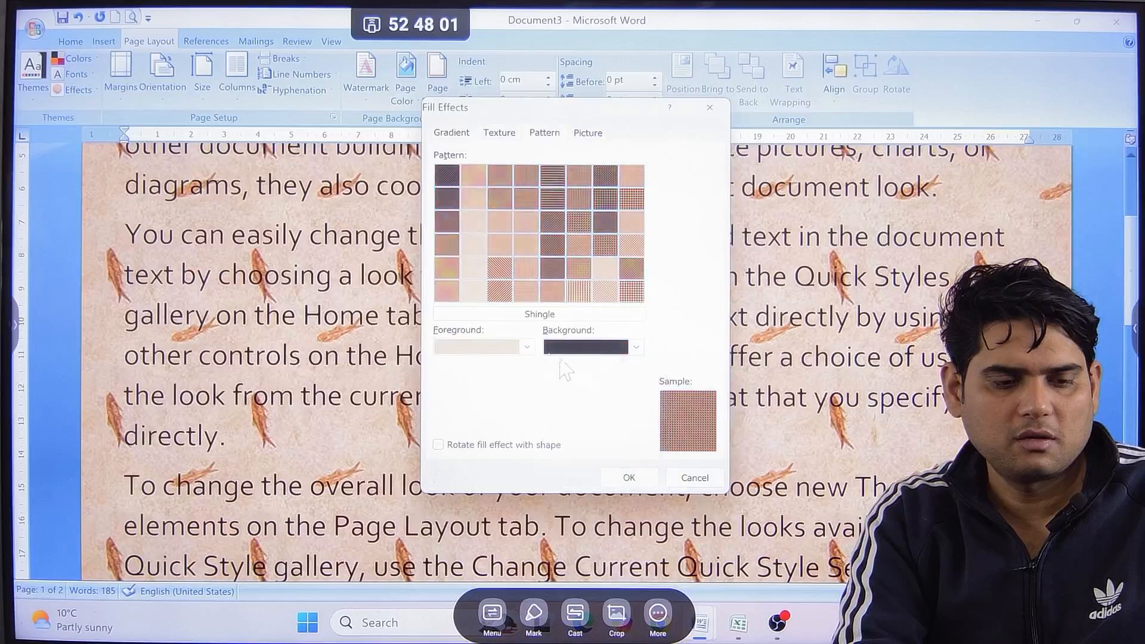
double_click(606, 276)
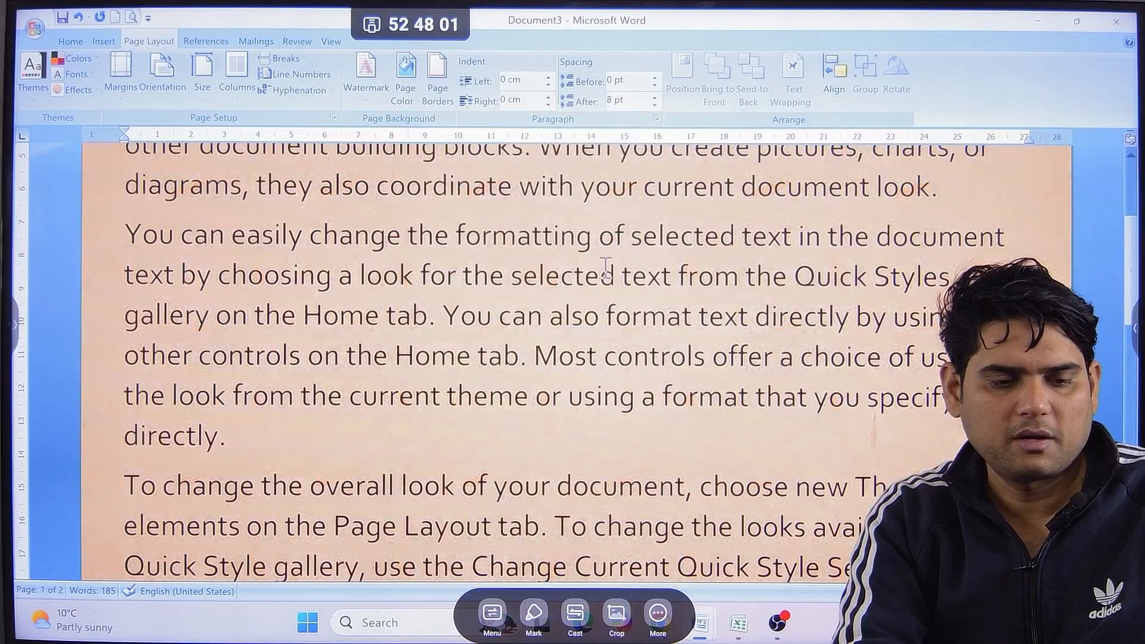
Fill the page background with the S.M.D storefront photo from the desktop jan26 folder, check it, and undo the fill.
click(405, 90)
click(447, 273)
click(581, 138)
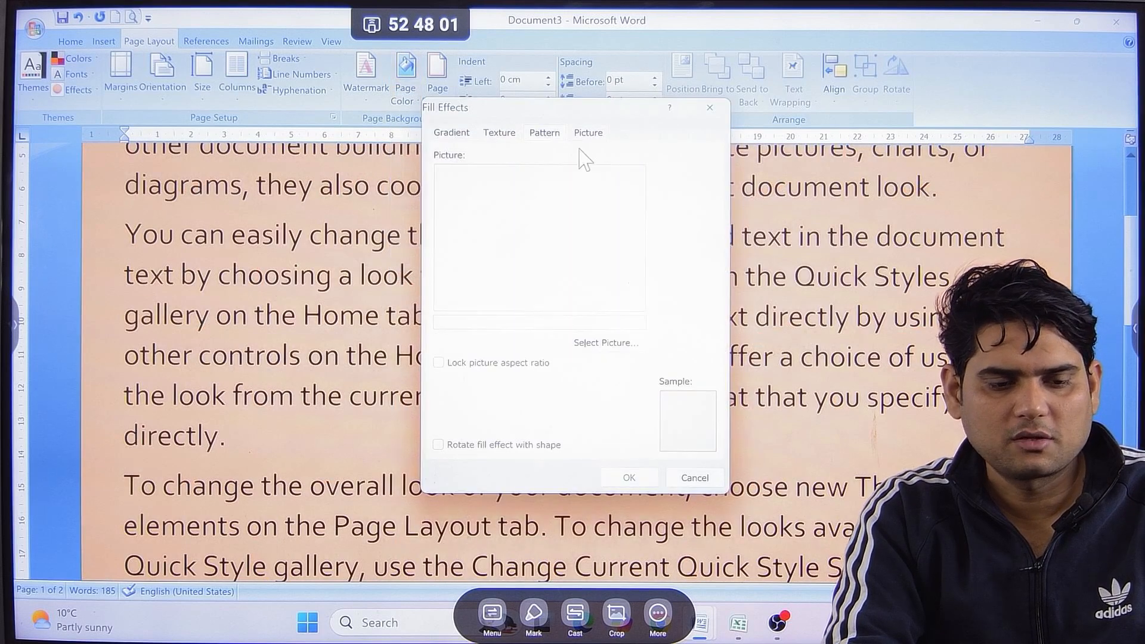
click(605, 344)
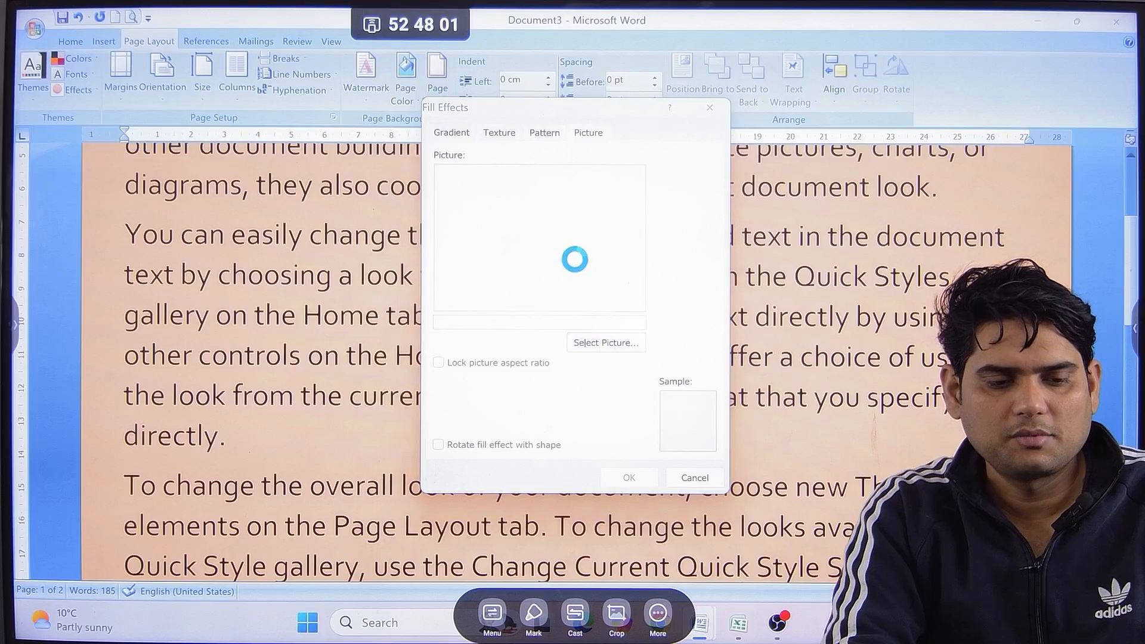
scroll(639, 313, down, 10)
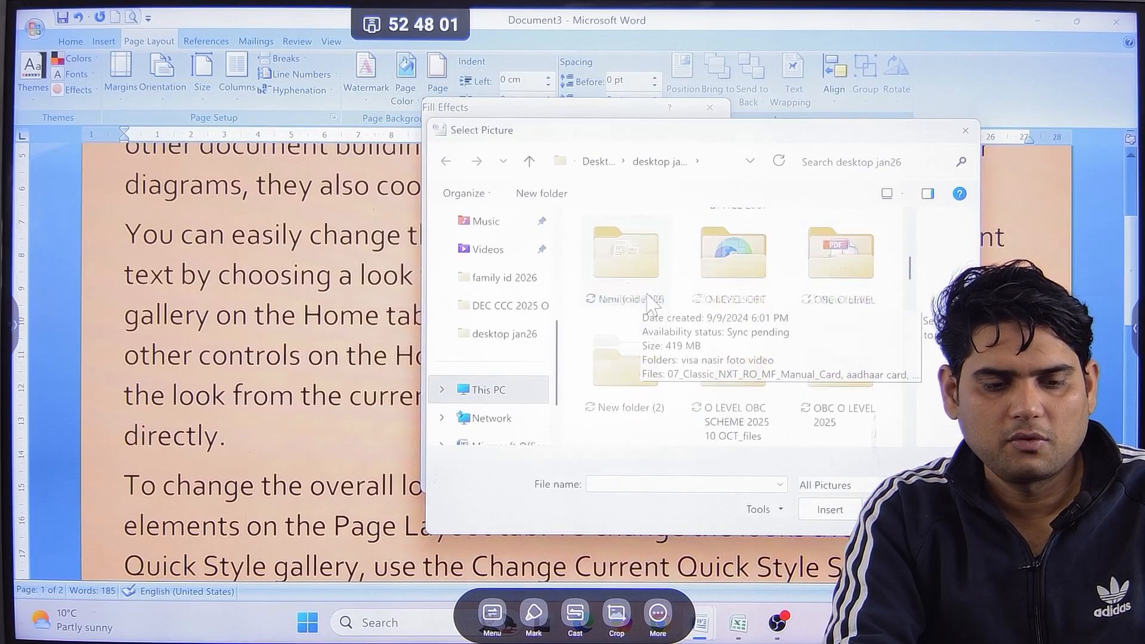
scroll(658, 334, down, 2)
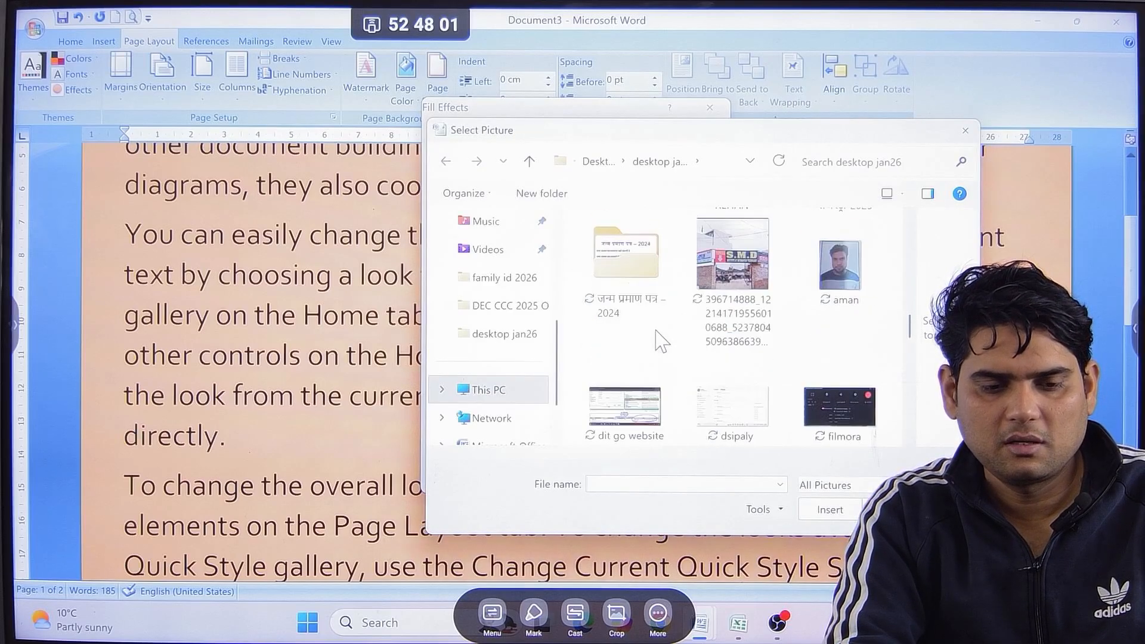
double_click(740, 248)
click(648, 476)
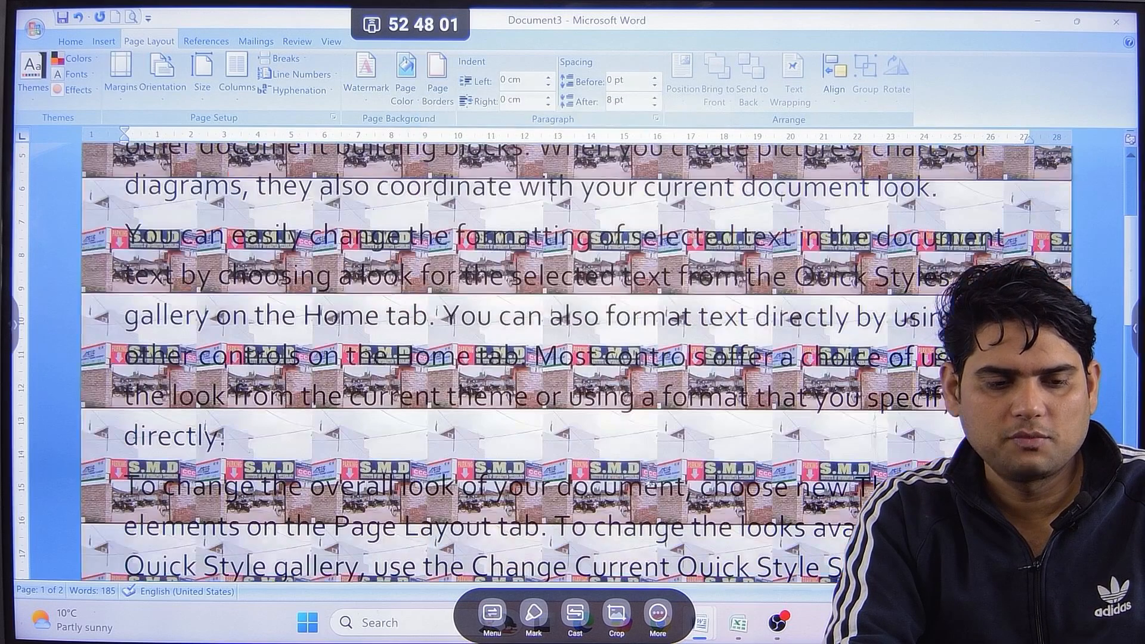
scroll(650, 476, up, 2)
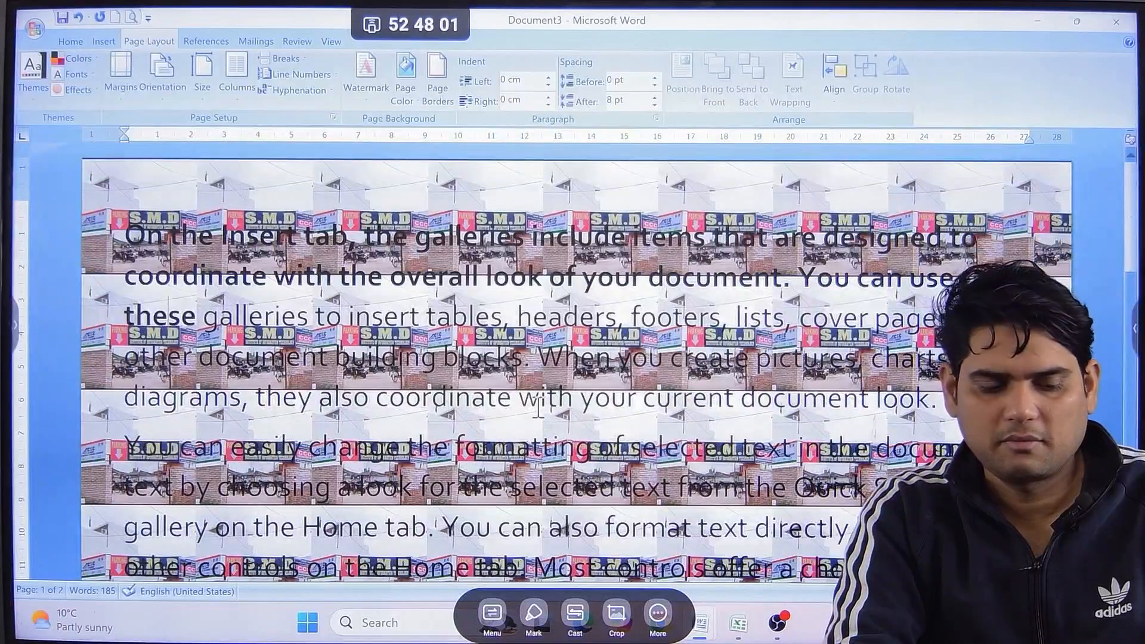
key(ctrl+z)
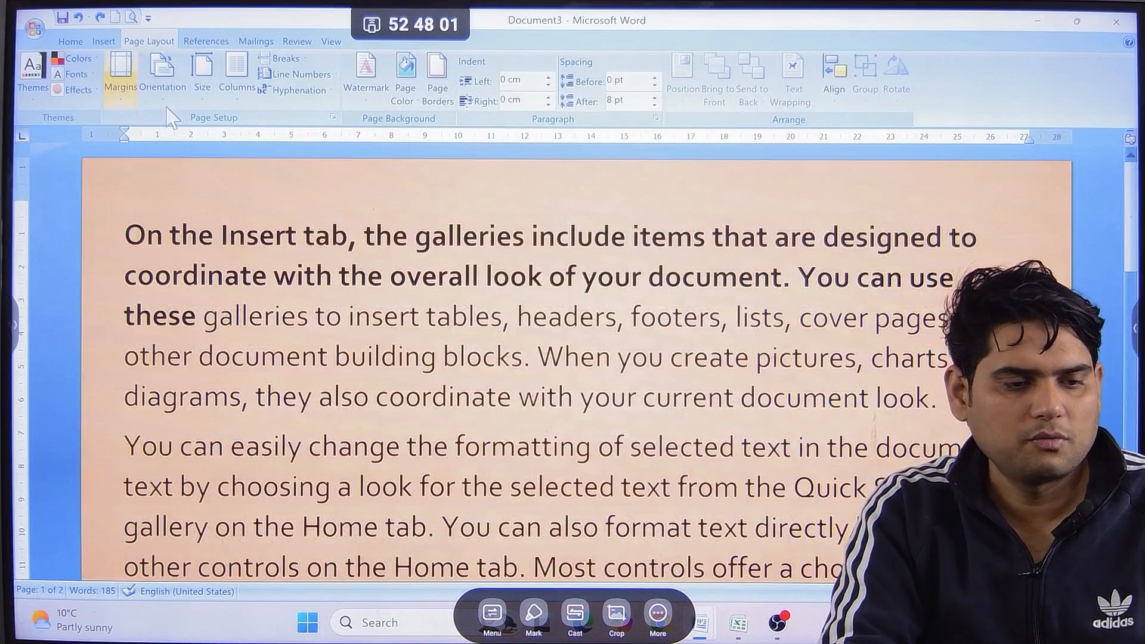
Open the Select Picture browser for a picture fill of the page background.
click(437, 89)
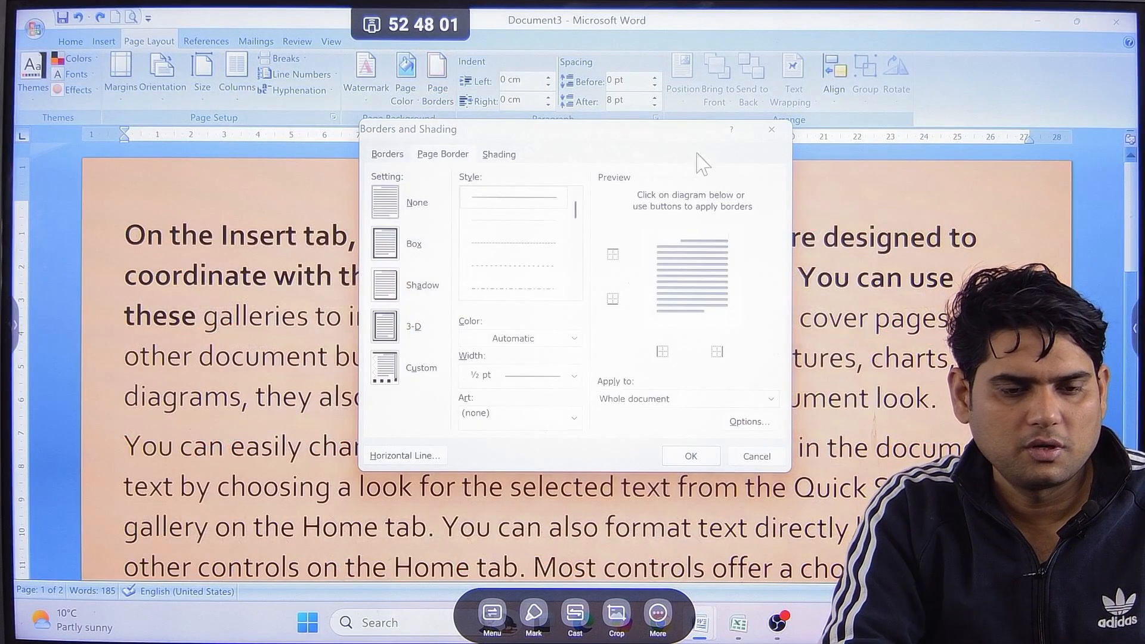
click(772, 129)
click(404, 89)
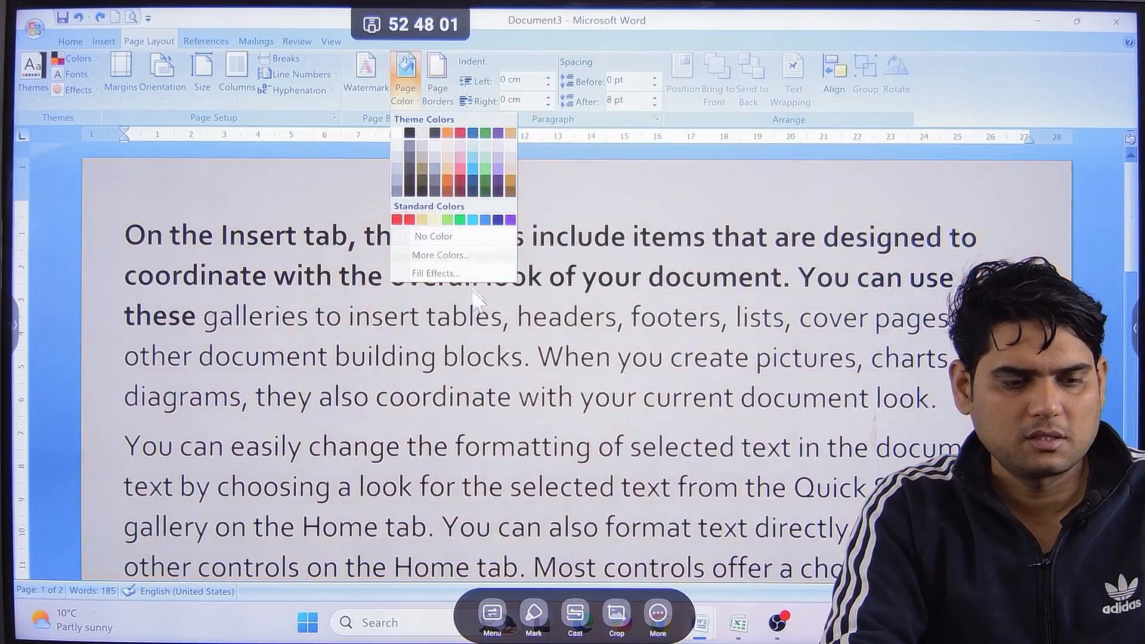
click(438, 274)
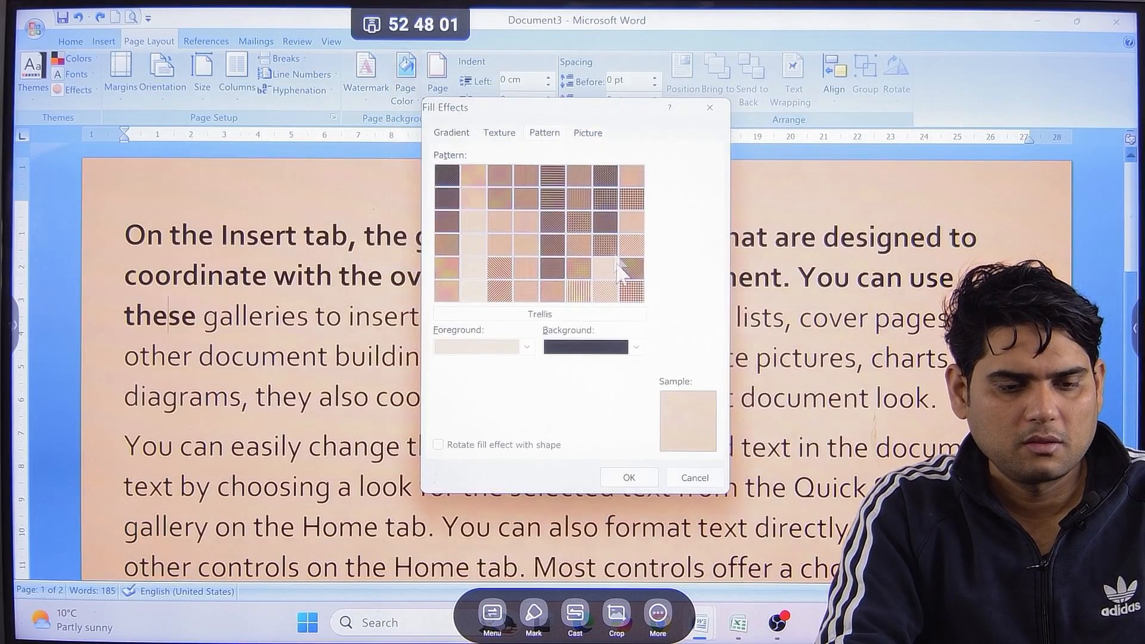
click(593, 134)
click(596, 343)
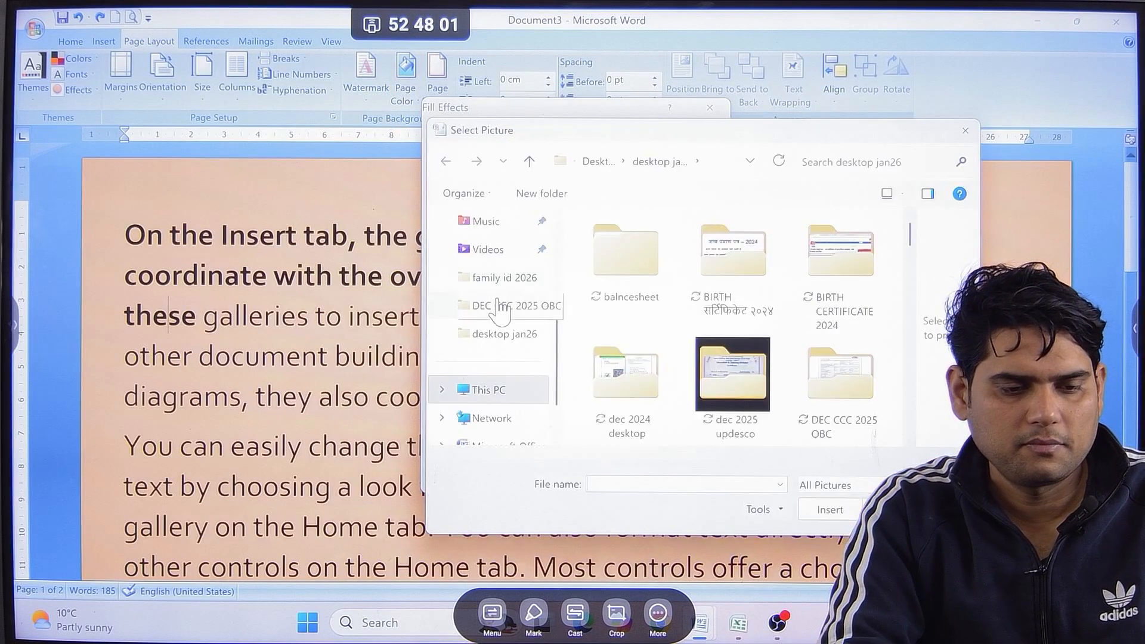
Browse the Documents and desktop jan26 folders for a different picture for the page background.
scroll(503, 292, down, 1)
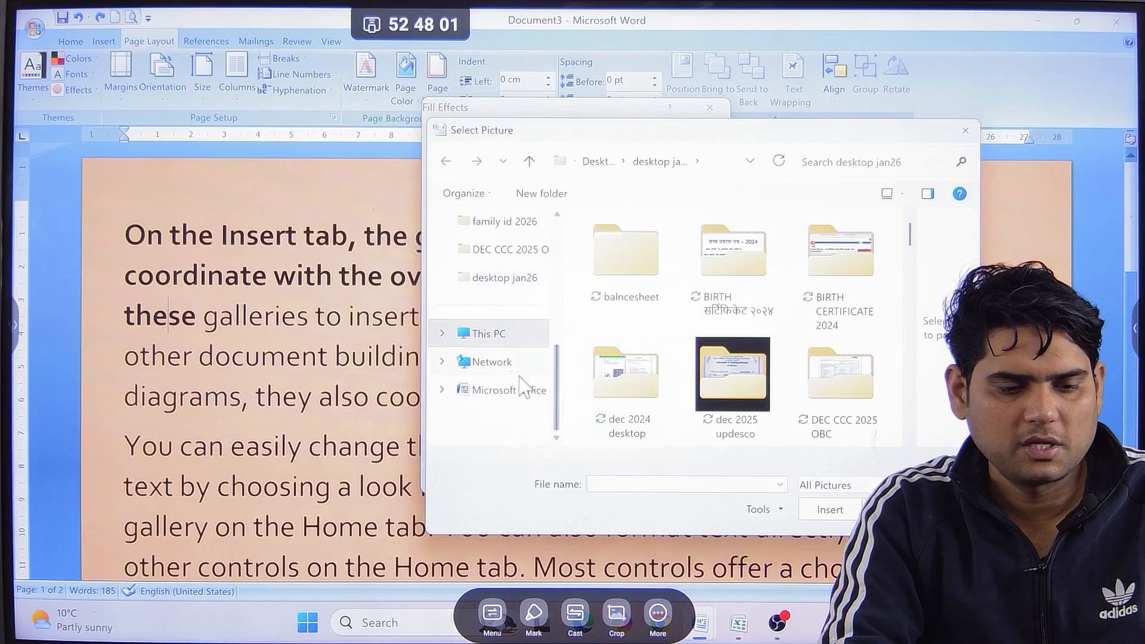
scroll(503, 307, up, 3)
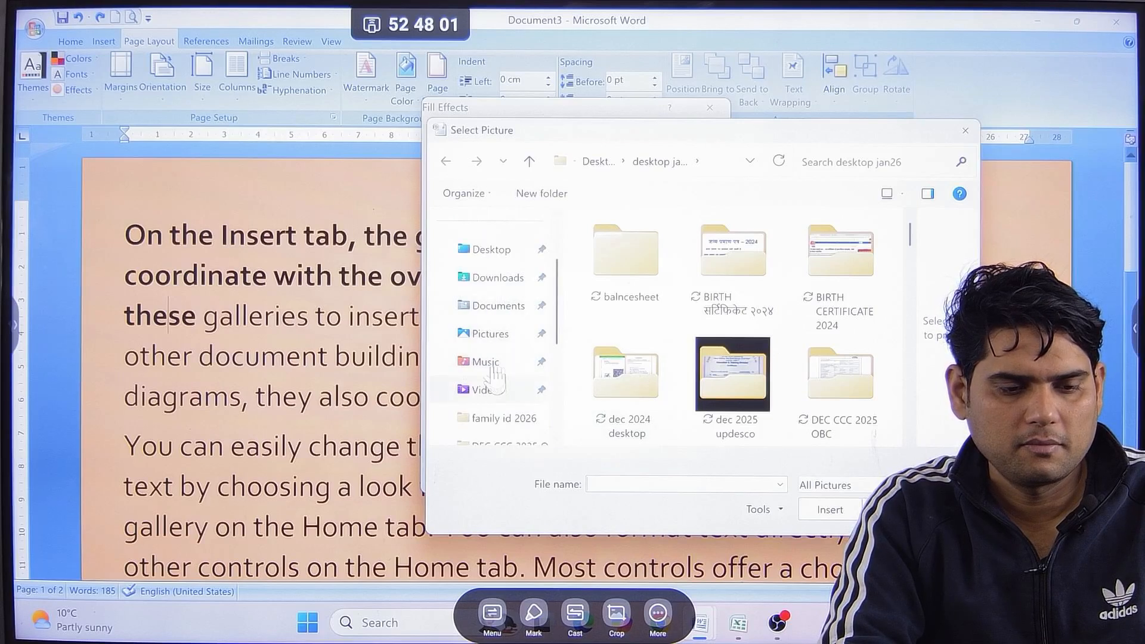
click(498, 341)
click(495, 315)
scroll(504, 336, down, 3)
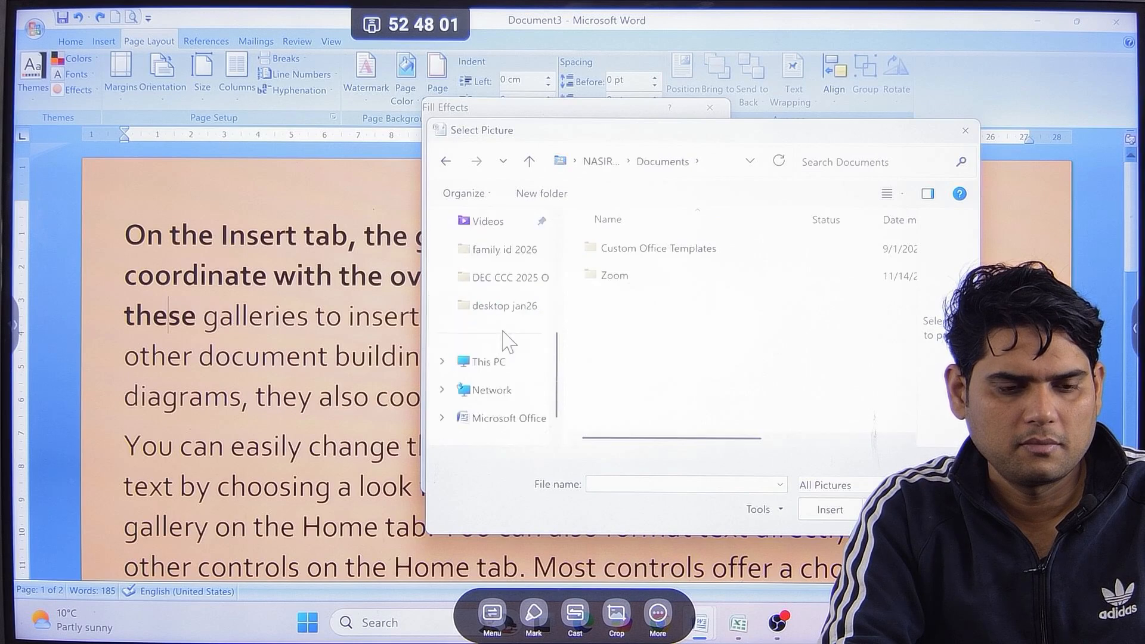
click(507, 279)
click(504, 306)
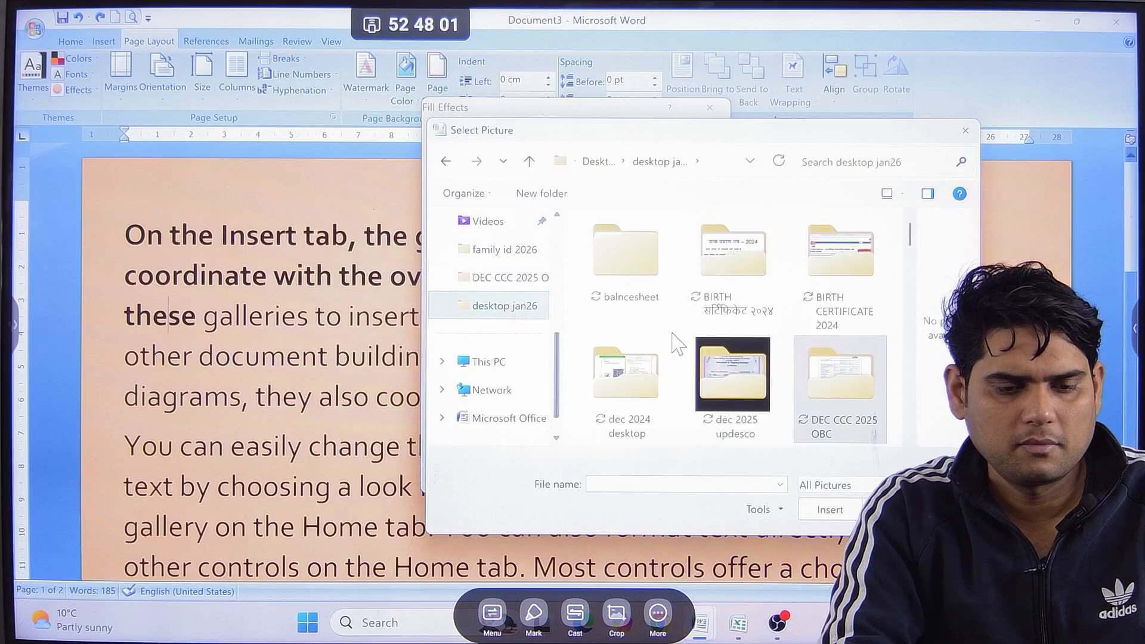
scroll(678, 344, down, 3)
scroll(679, 344, down, 5)
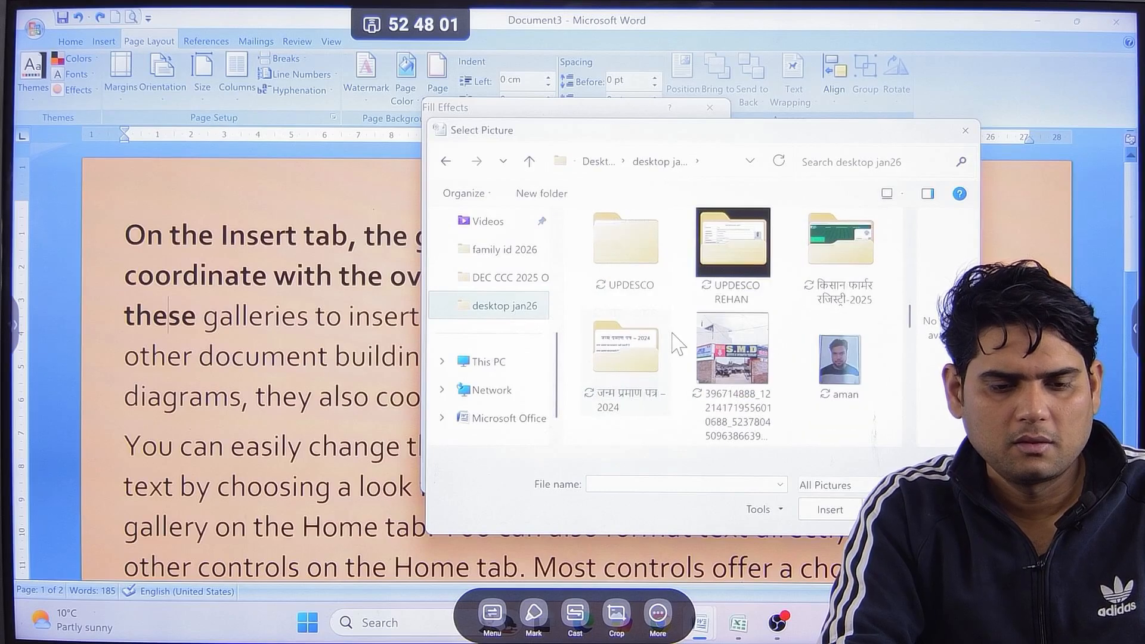
scroll(679, 344, down, 6)
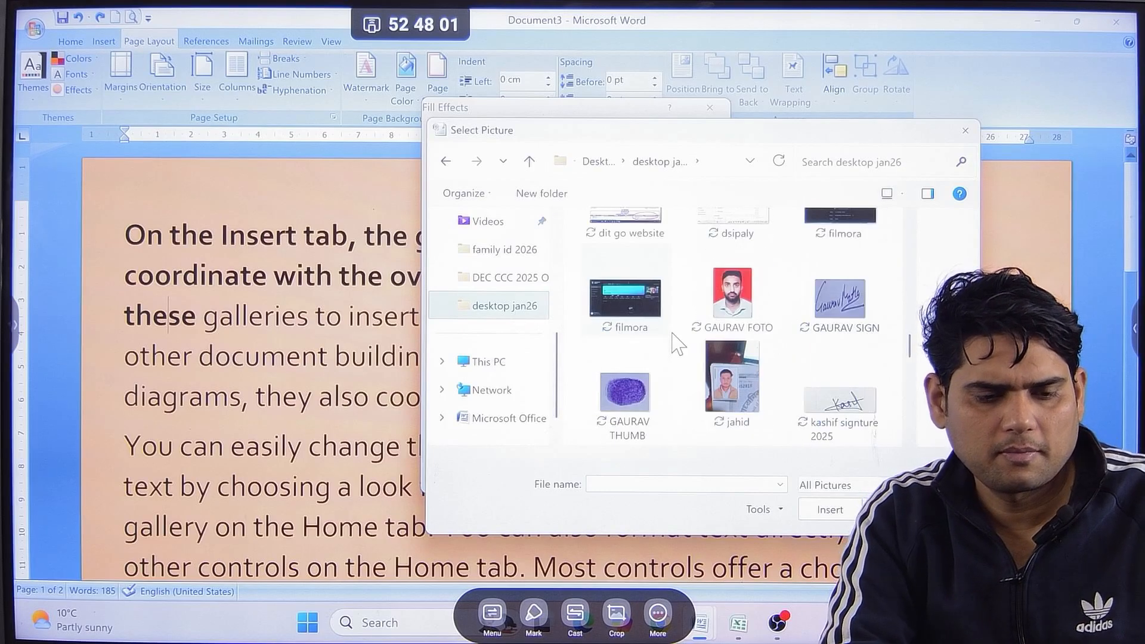
scroll(679, 344, down, 3)
scroll(679, 344, down, 4)
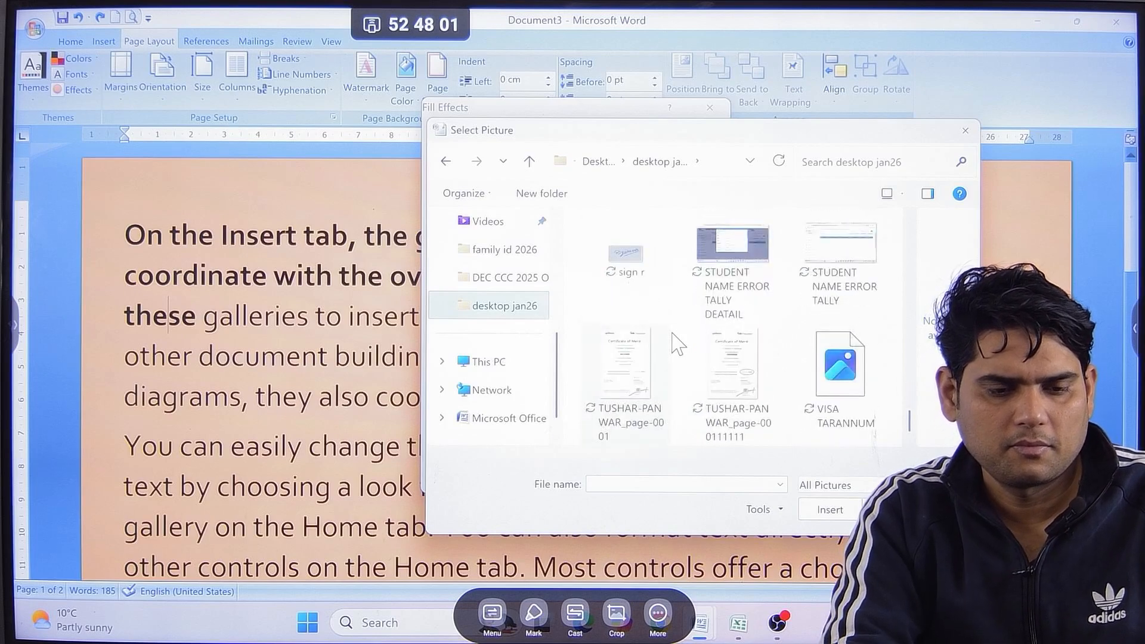
scroll(678, 344, up, 10)
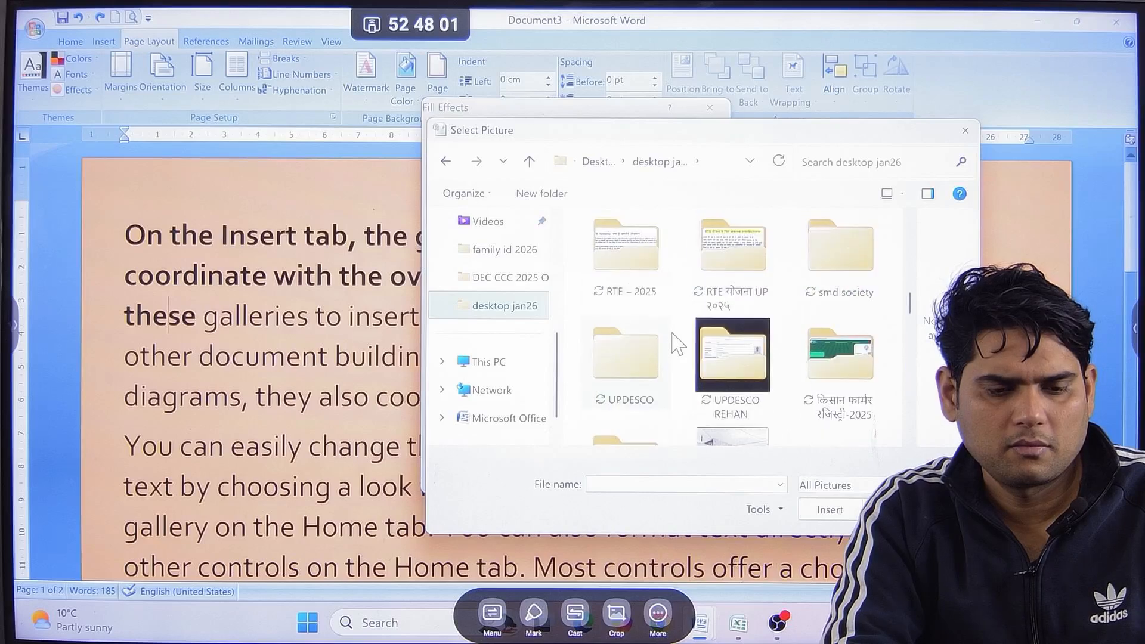
Fill the page background with the kisna logo picture from the किसान फार्मर रजिस्ट्री-2025 folder and check it across the pages.
double_click(832, 365)
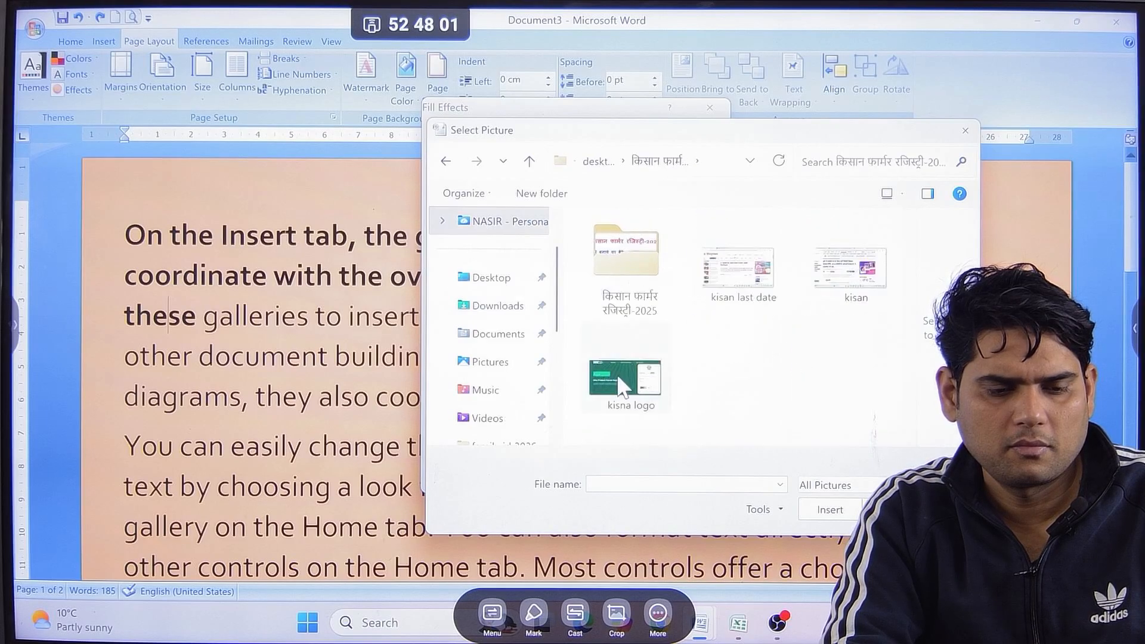
double_click(617, 374)
click(629, 478)
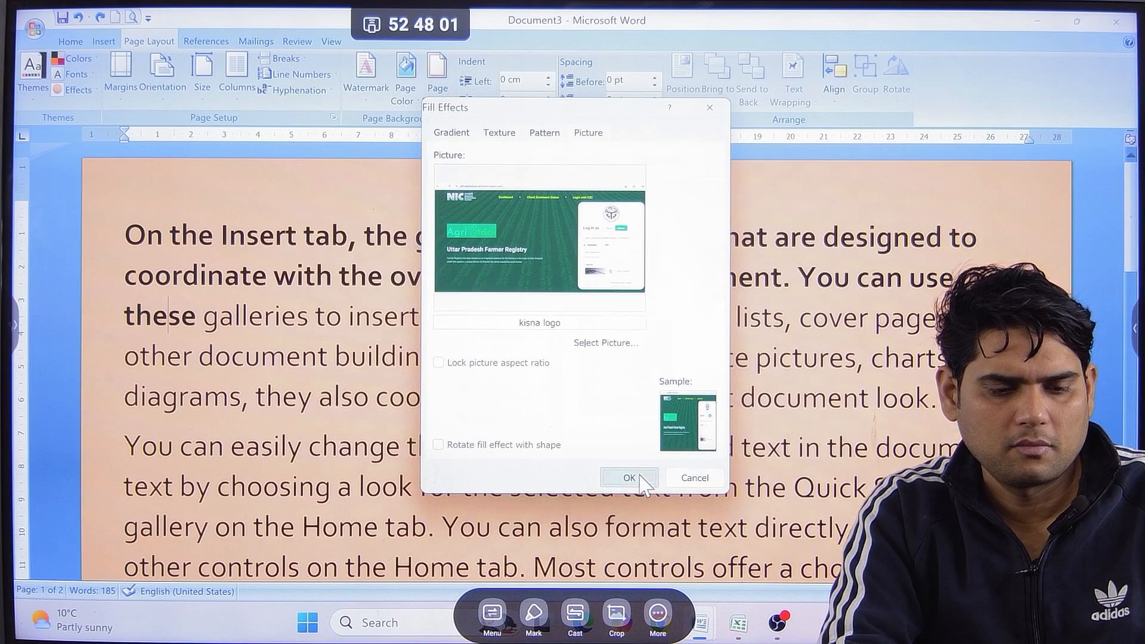
scroll(696, 410, down, 3)
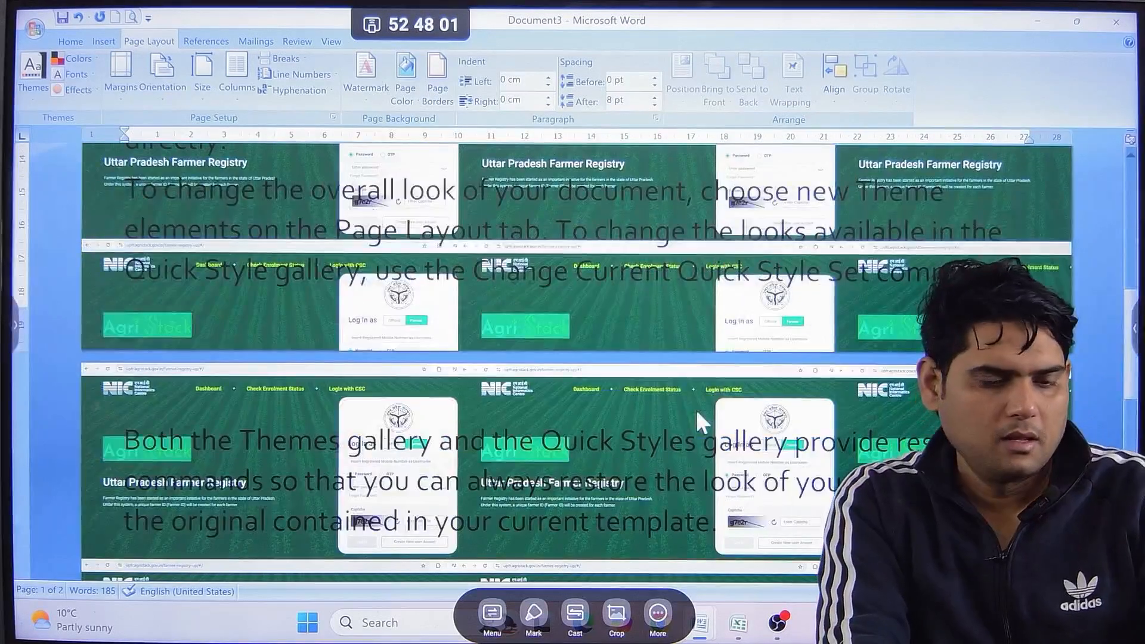
scroll(696, 410, up, 3)
scroll(453, 271, up, 1)
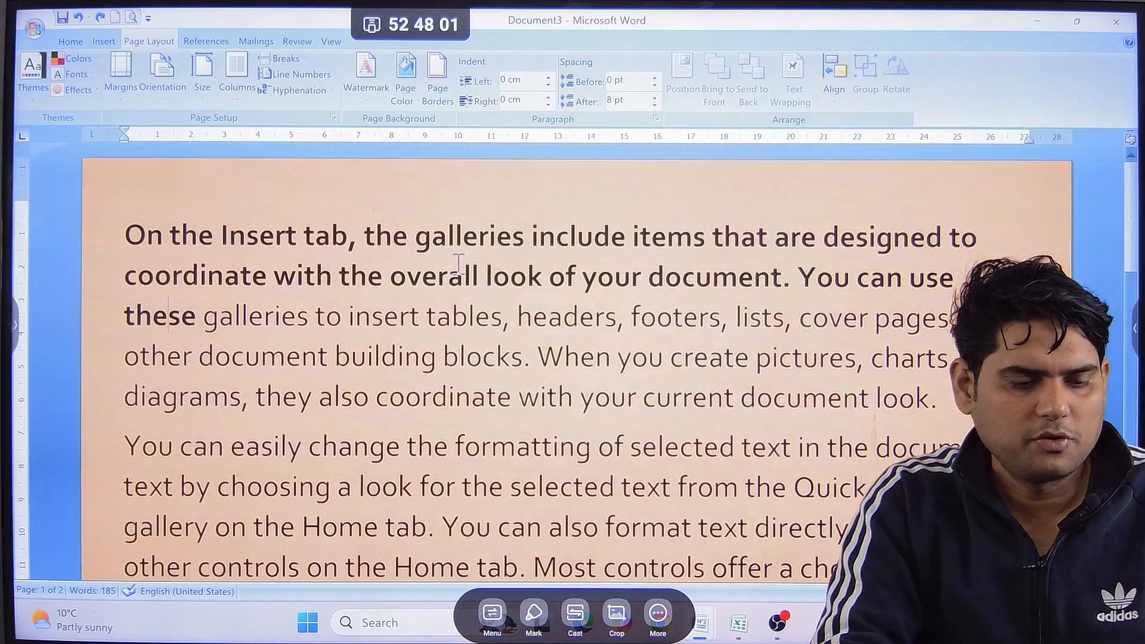
Undo the recent page background fills back to the plain light green tint.
key(ctrl+z)
key(ctrl+z)
key(ctrl+z)
key(ctrl+z)
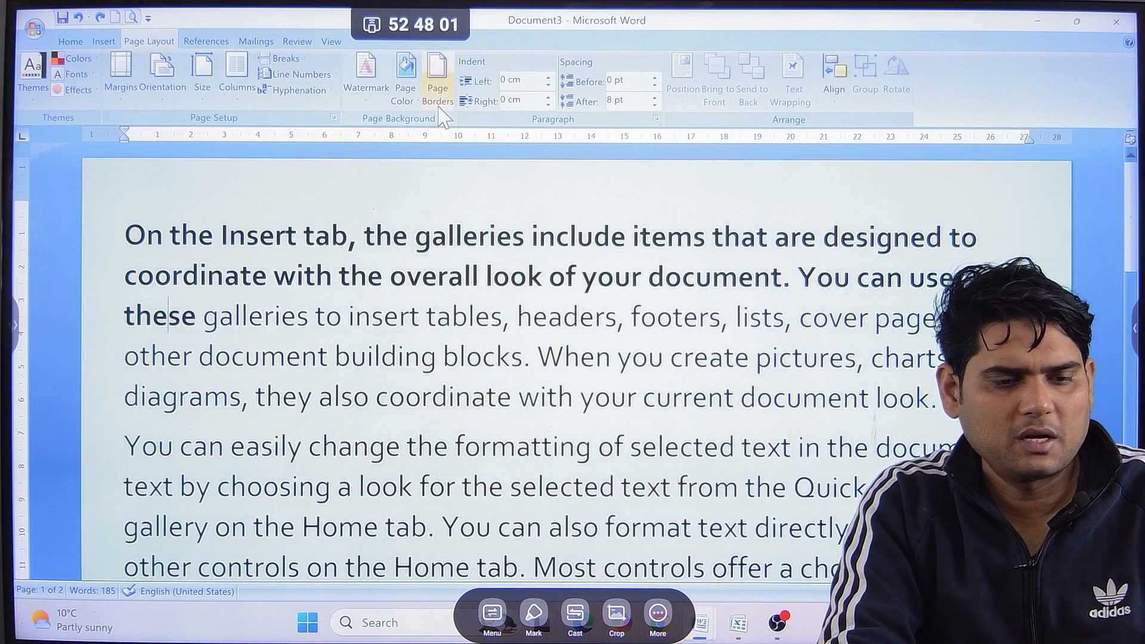
Look through the Borders, Page Border and Shading options of the Borders and Shading dialog, and leave without applying any.
click(440, 95)
click(386, 155)
click(426, 153)
click(486, 155)
click(387, 154)
click(757, 456)
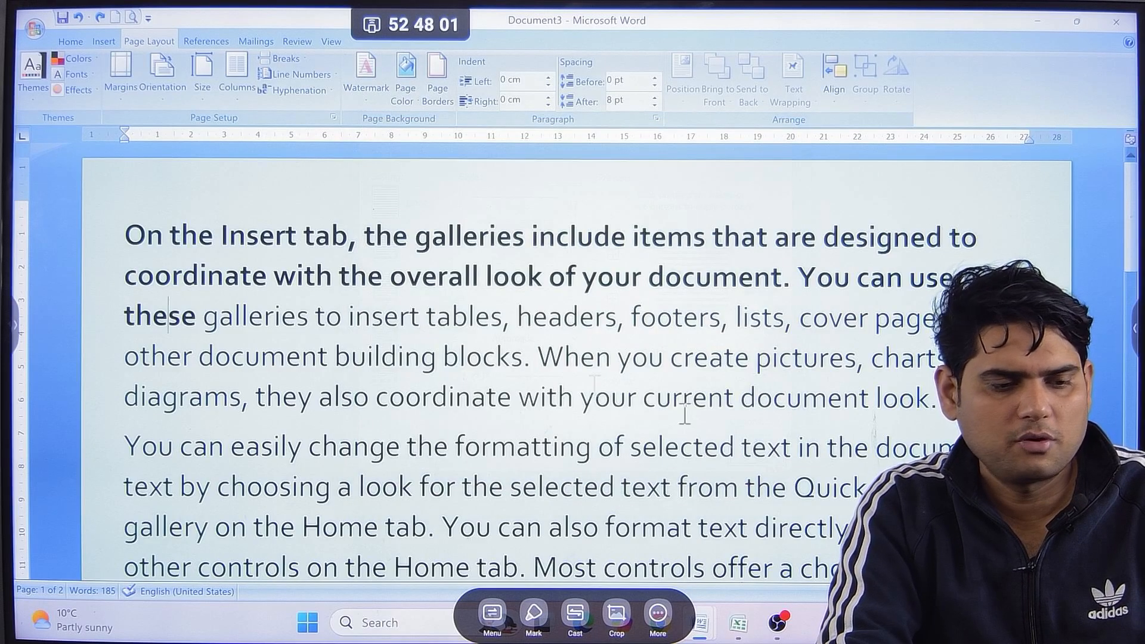
Apply a 3 pt thick-and-thin line border to the text of the first paragraph, and undo it.
drag(143, 235, 929, 399)
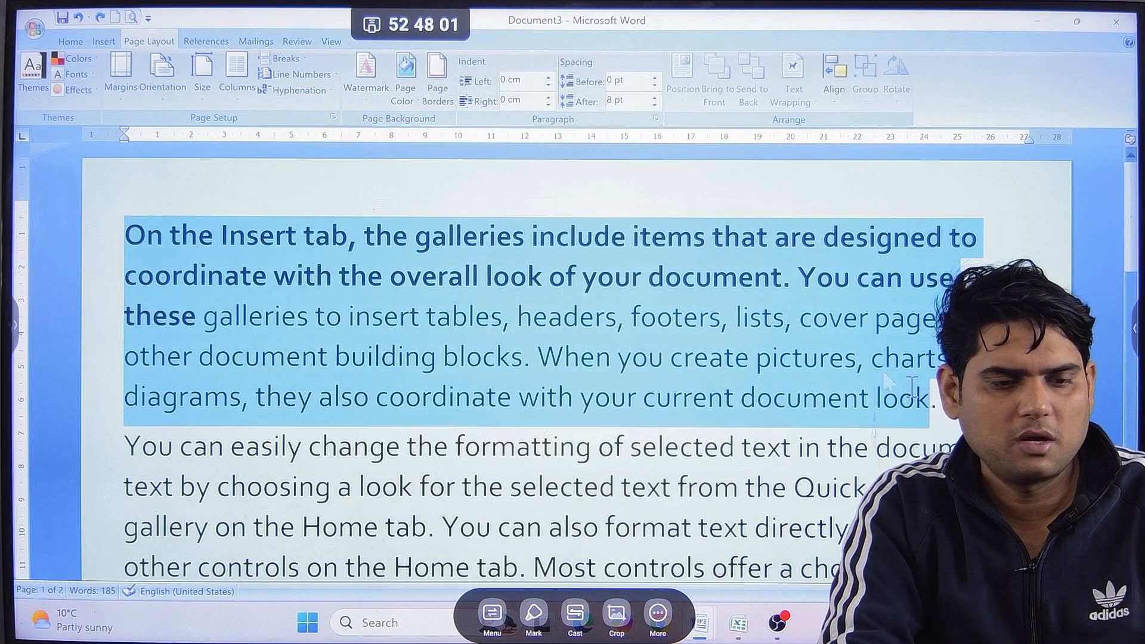
click(430, 108)
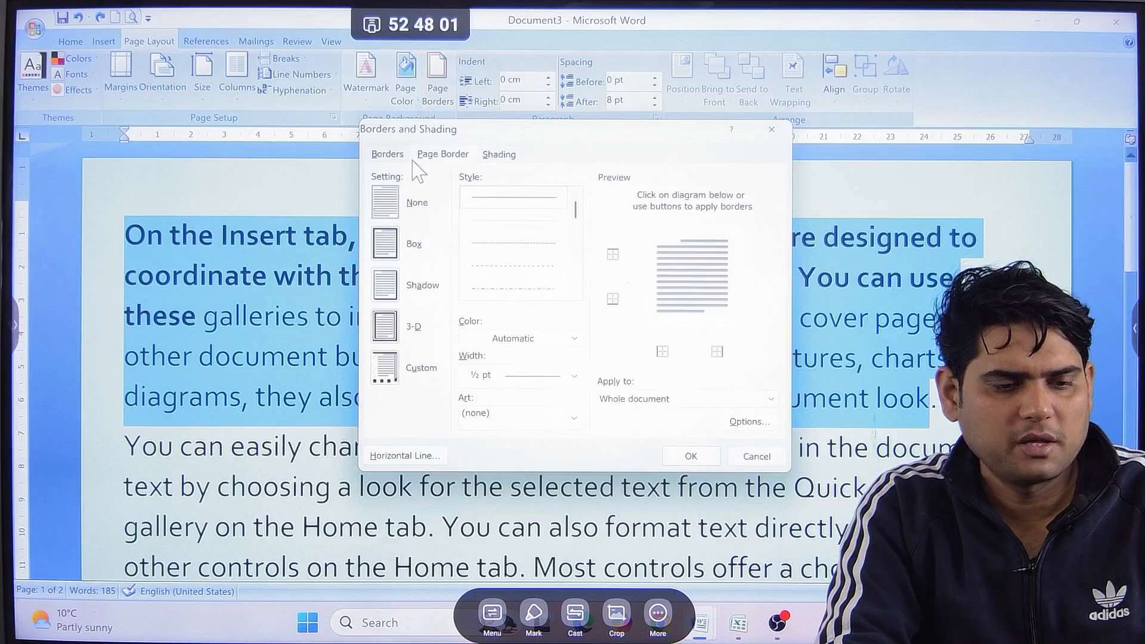
drag(576, 209, 576, 242)
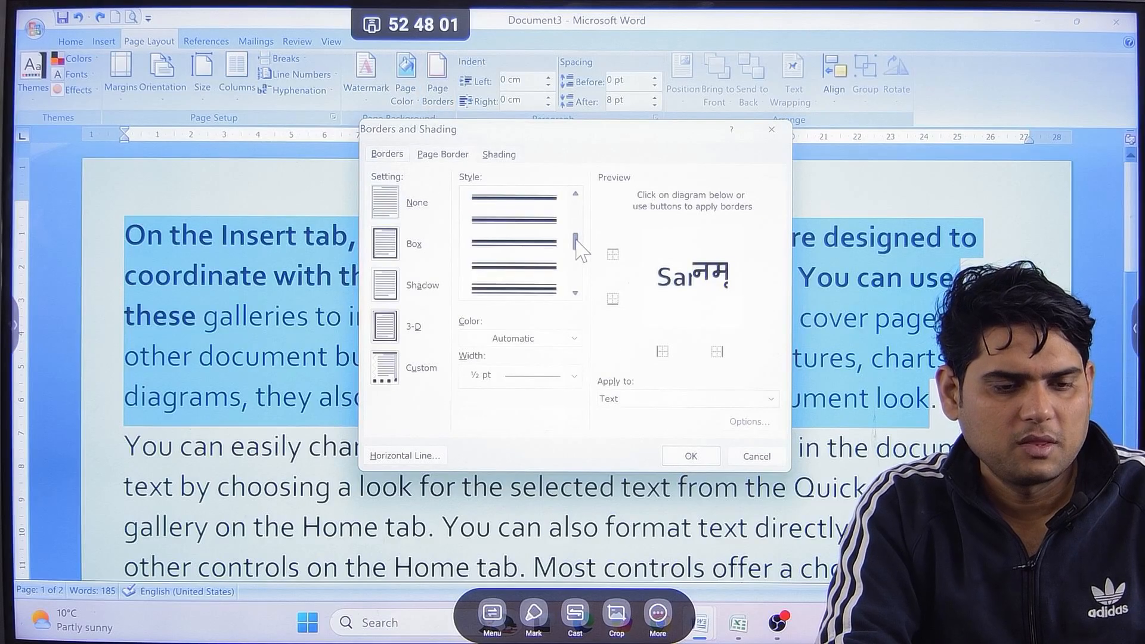
click(514, 267)
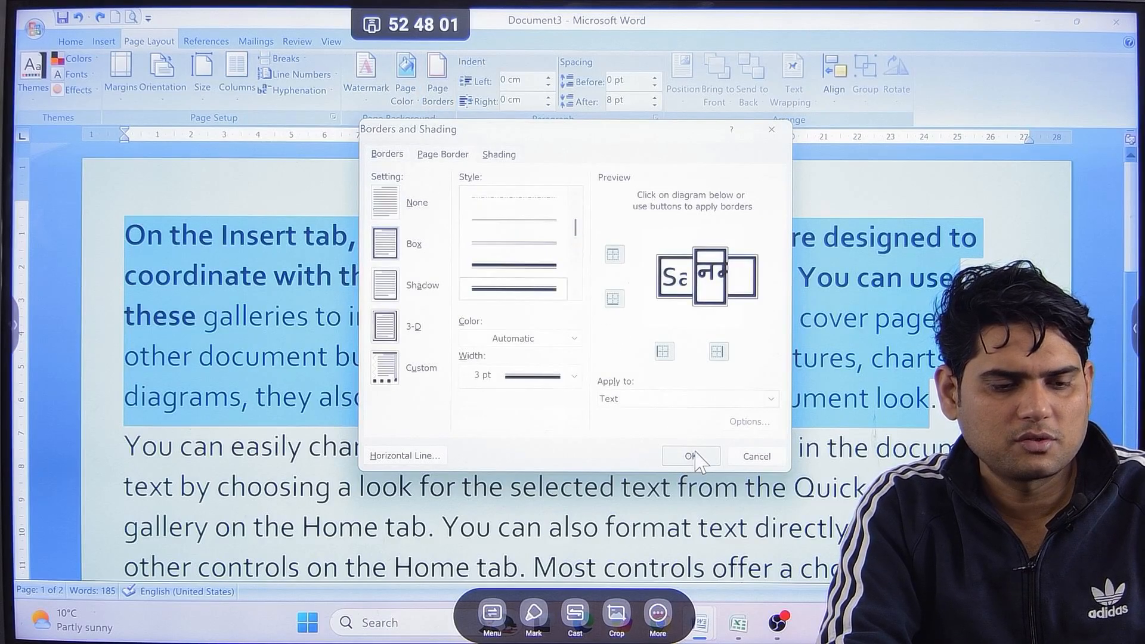
click(694, 458)
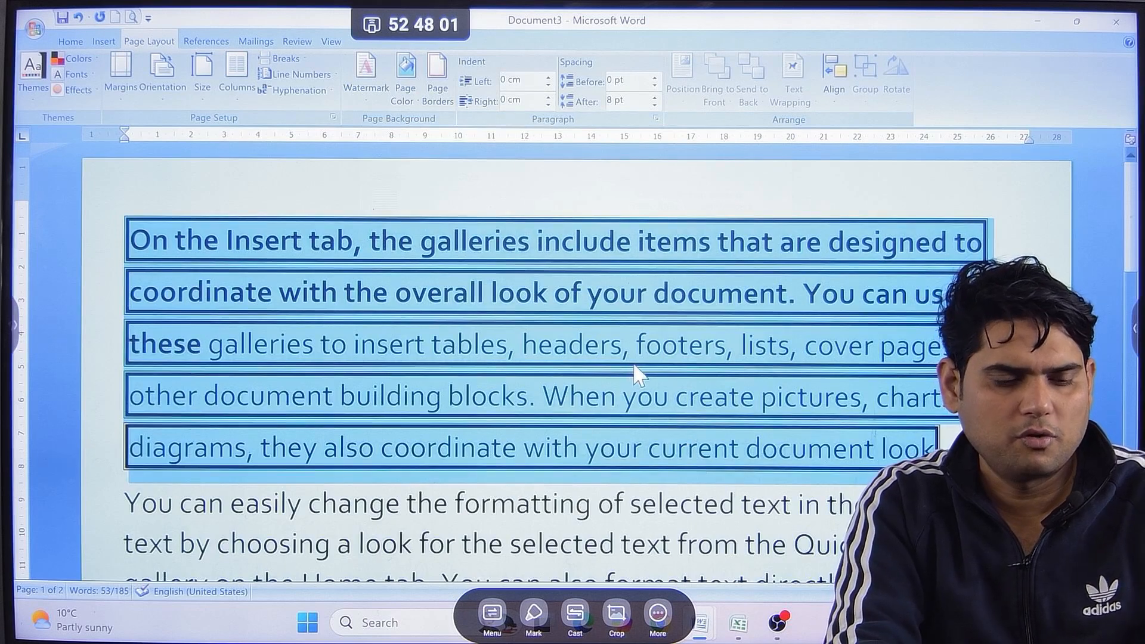
key(ctrl+z)
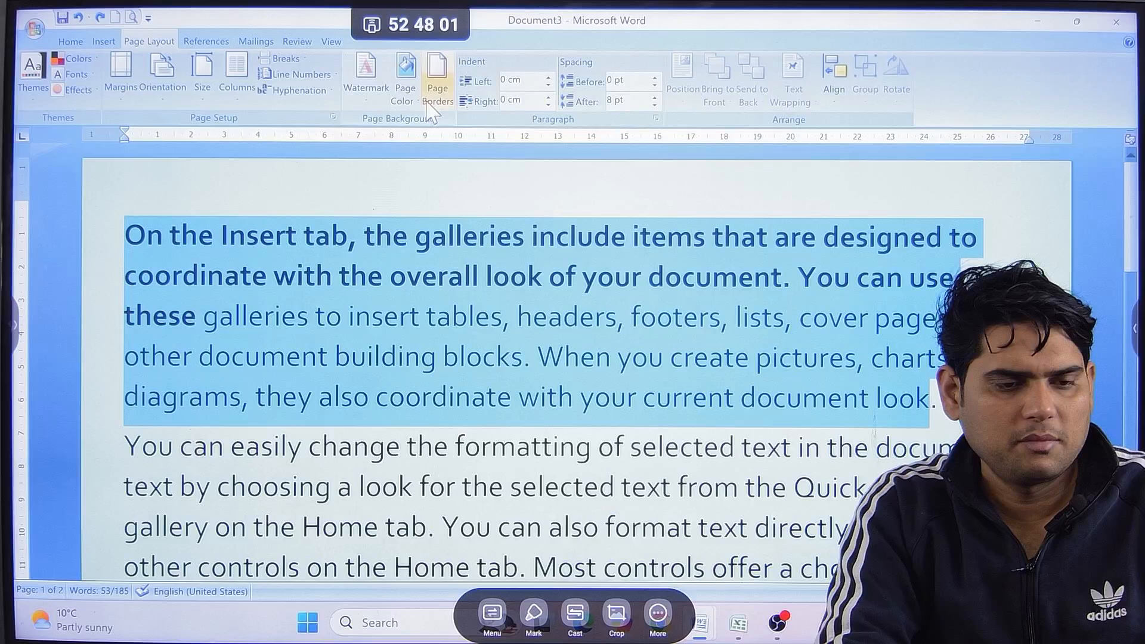
Add a Box page border with a 3 pt thick-and-thin line style to the whole document and check it.
click(433, 102)
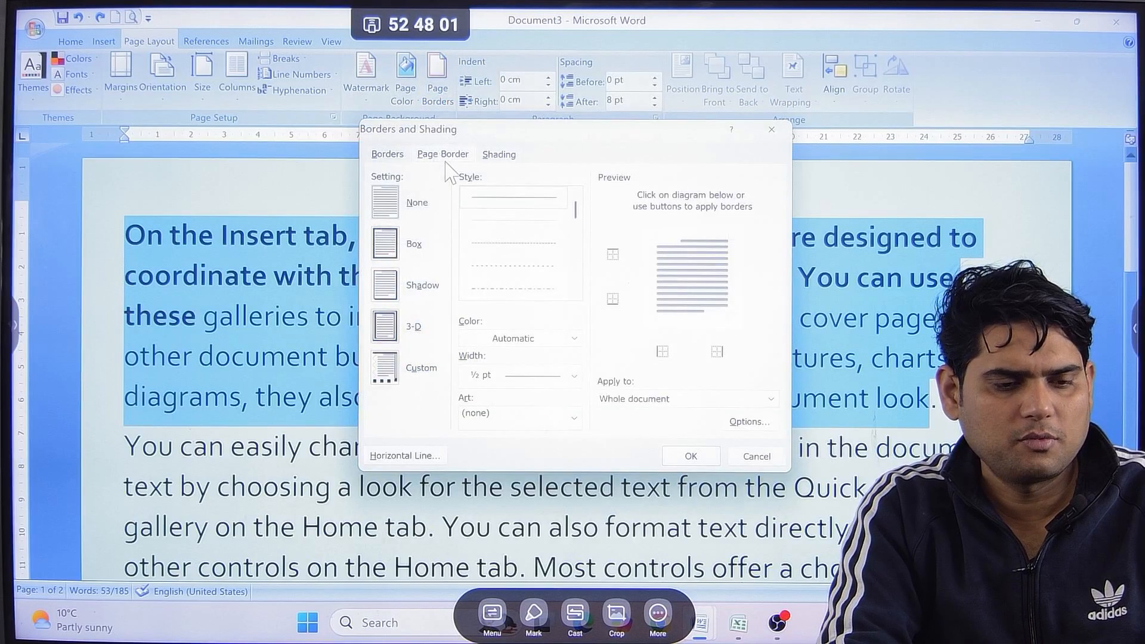
click(398, 245)
scroll(574, 223, down, 5)
click(514, 288)
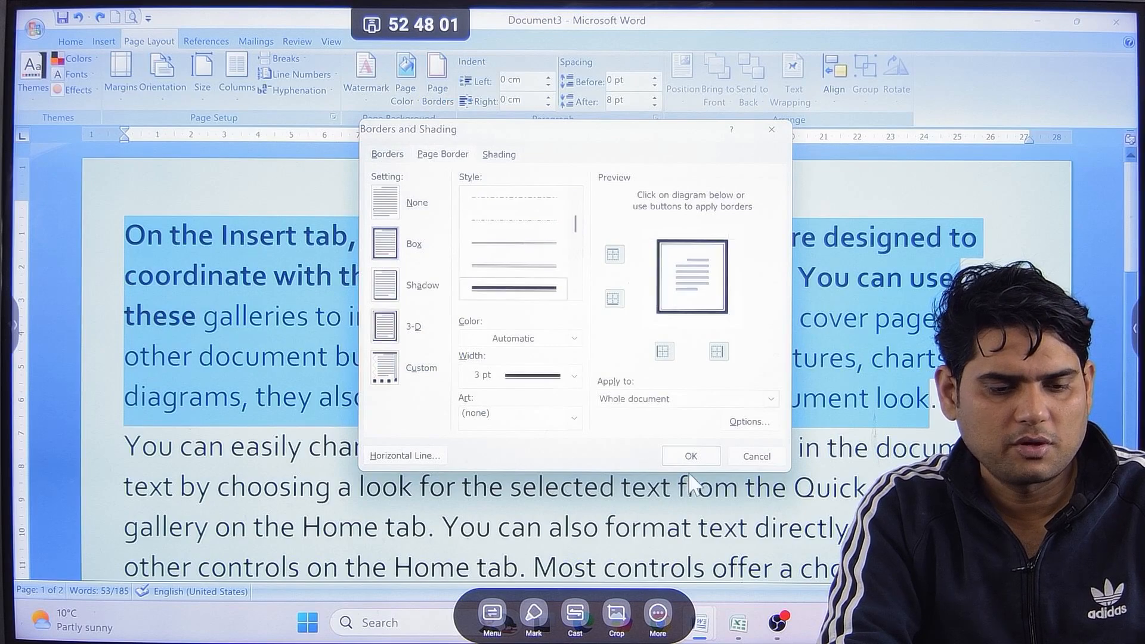
click(690, 455)
scroll(620, 384, down, 2)
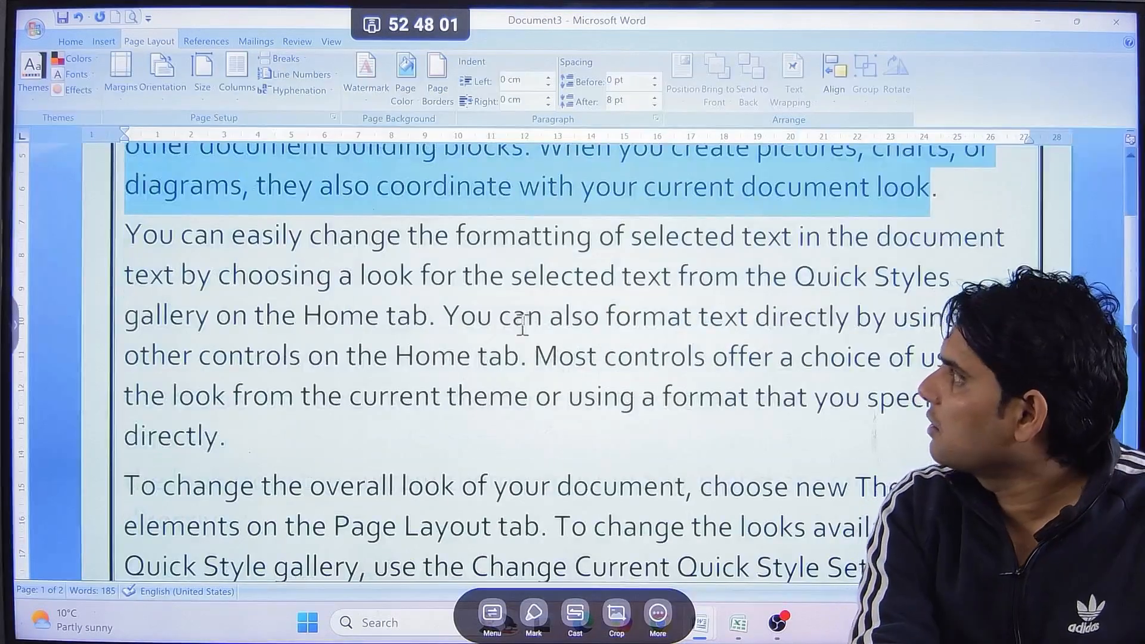
scroll(517, 325, down, 2)
scroll(513, 328, up, 3)
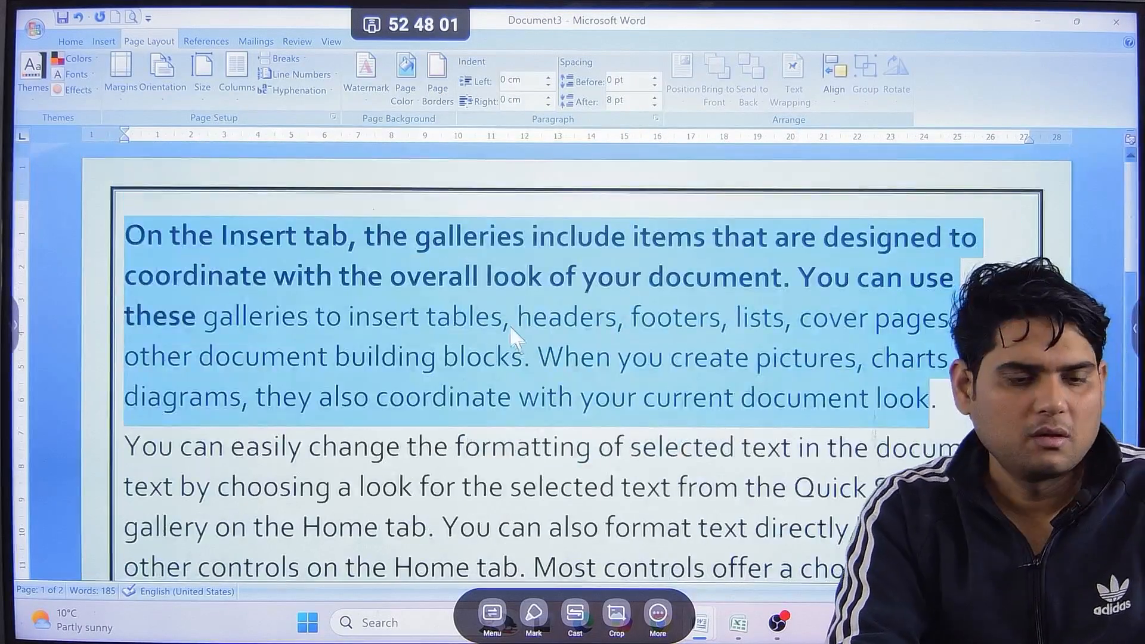
Apply the light purple torn-edge art border to the pages of the whole document and check it.
click(509, 327)
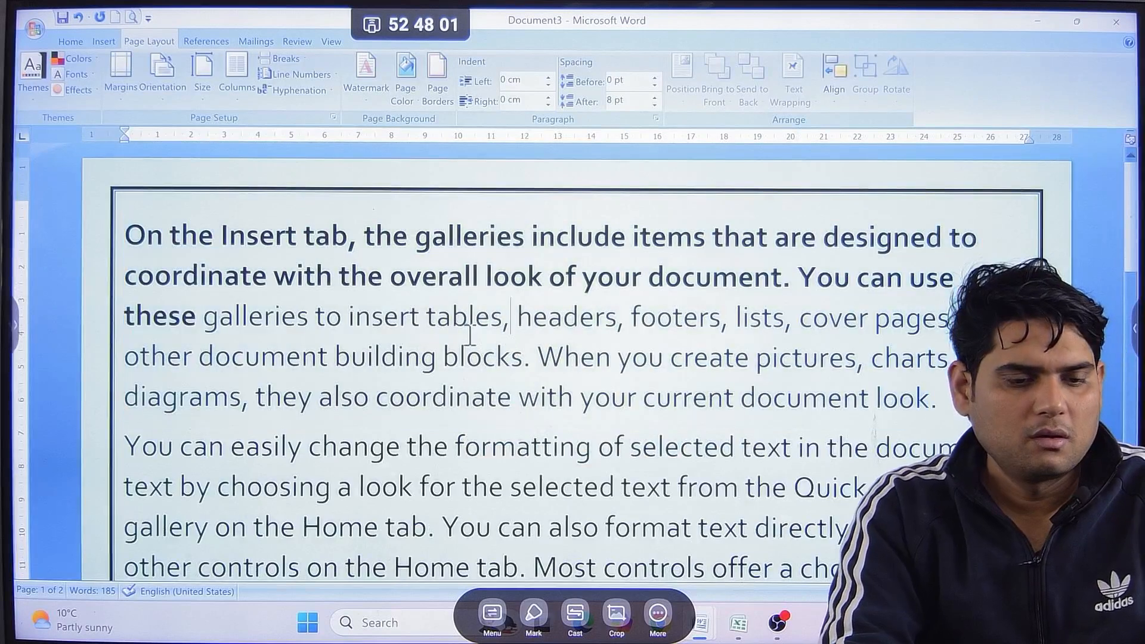
click(434, 89)
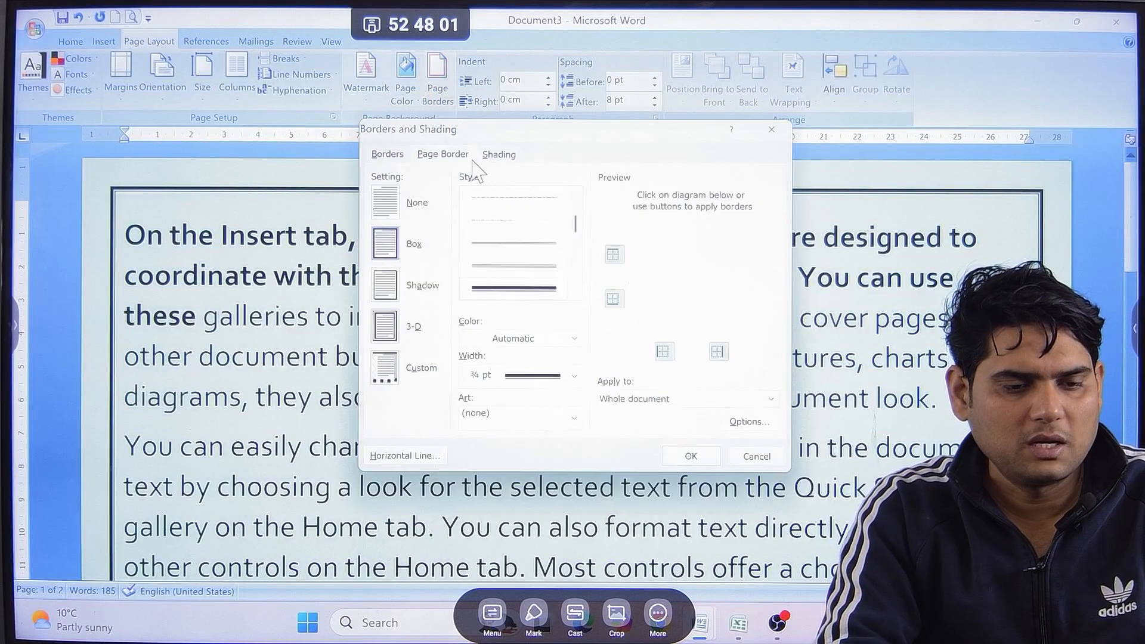
click(574, 418)
drag(575, 448, 575, 534)
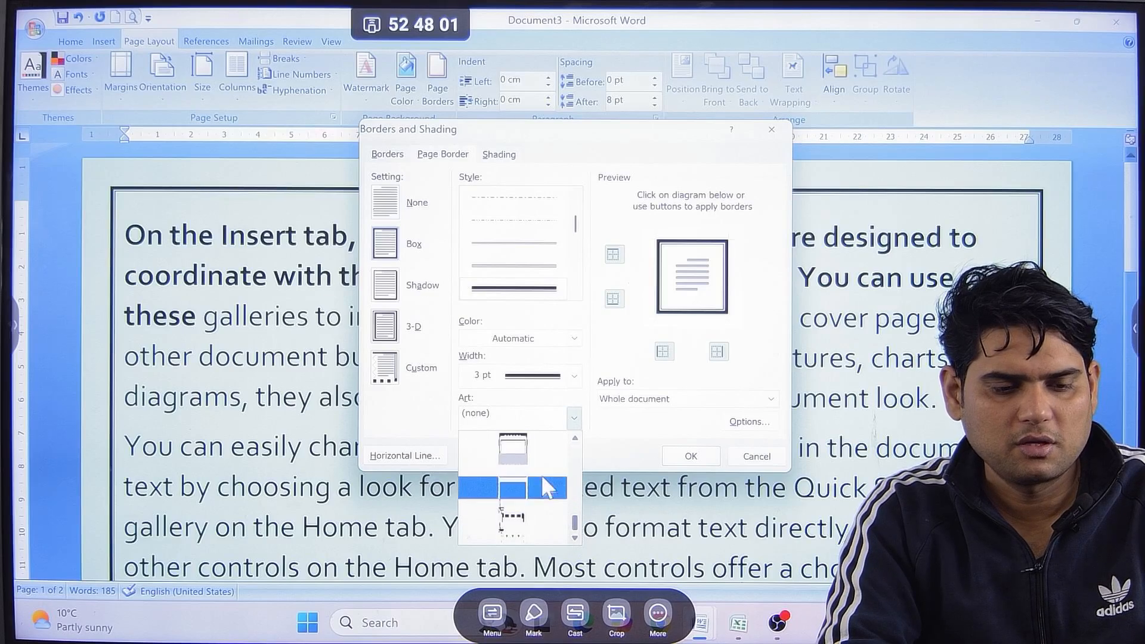
click(531, 477)
click(687, 456)
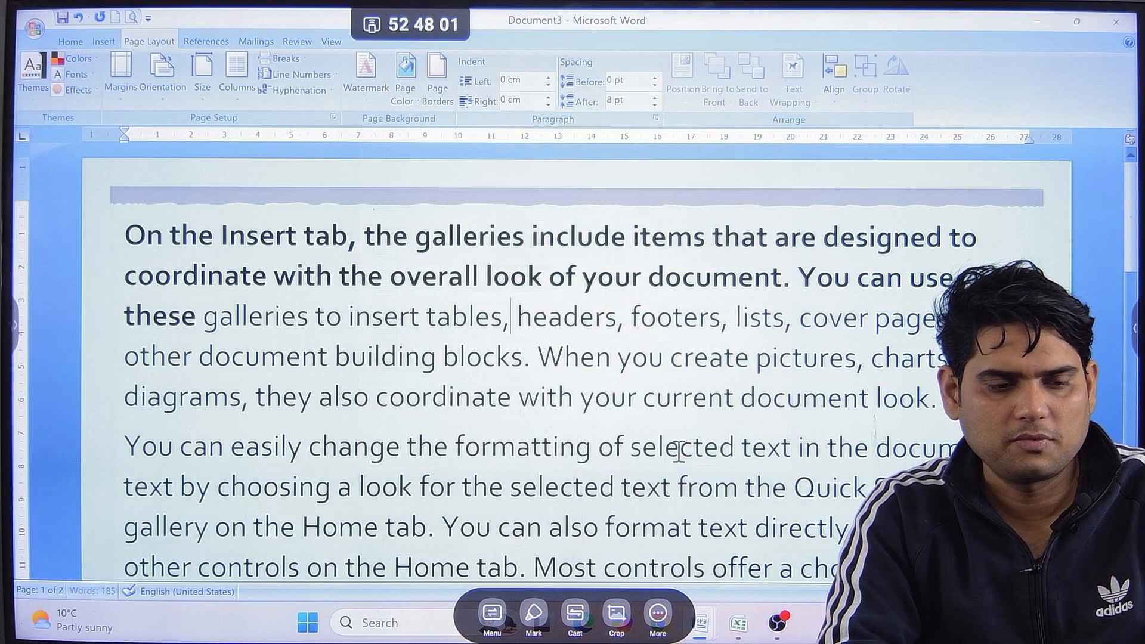
scroll(677, 447, down, 10)
scroll(616, 401, up, 10)
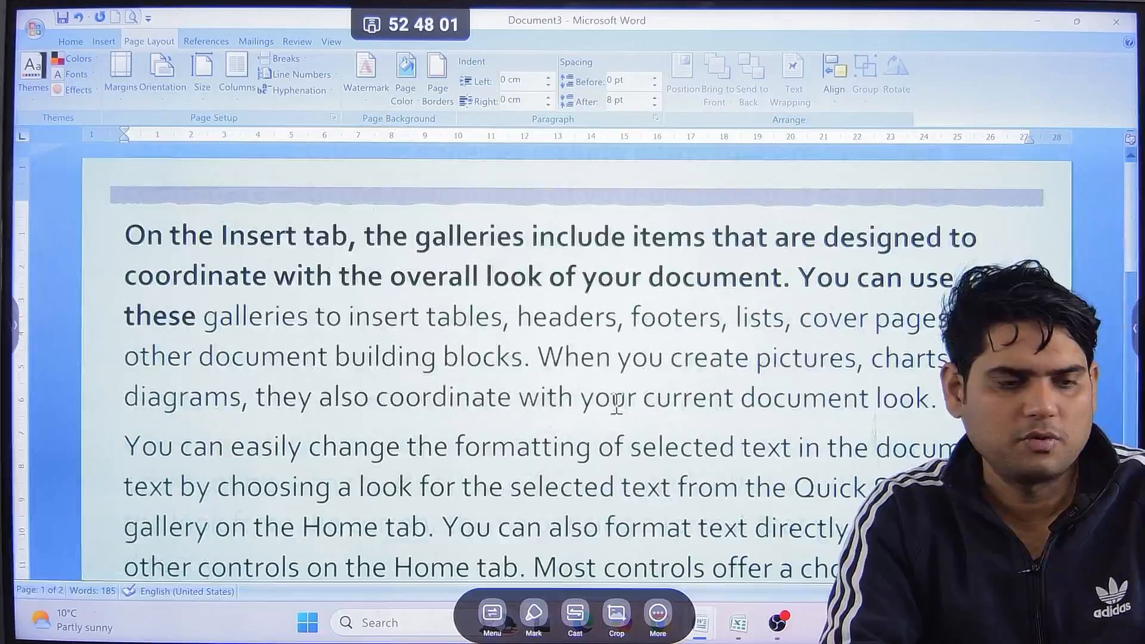
Replace the art page border with a blue thick-and-thin line Box border on the whole document and check the pages.
click(437, 81)
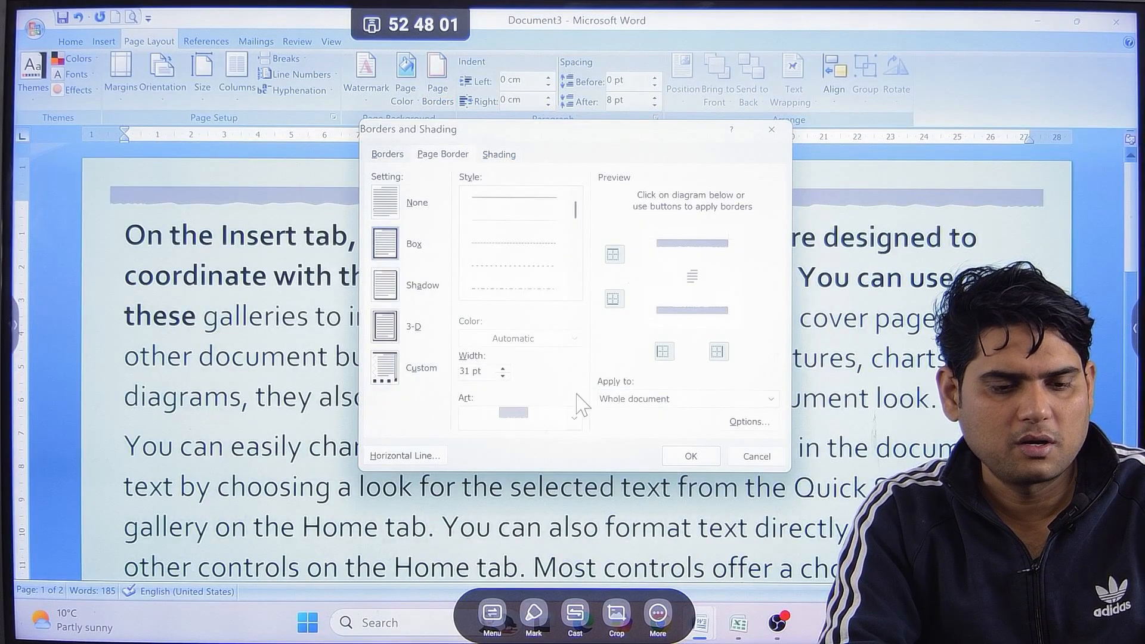
drag(574, 212, 575, 234)
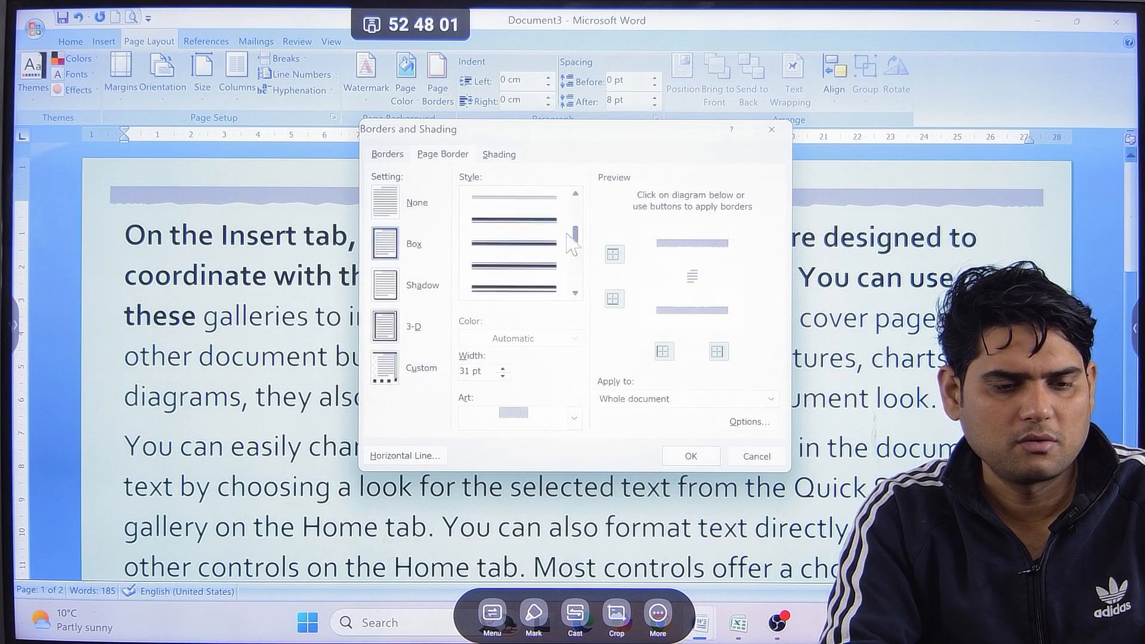
click(549, 229)
click(560, 339)
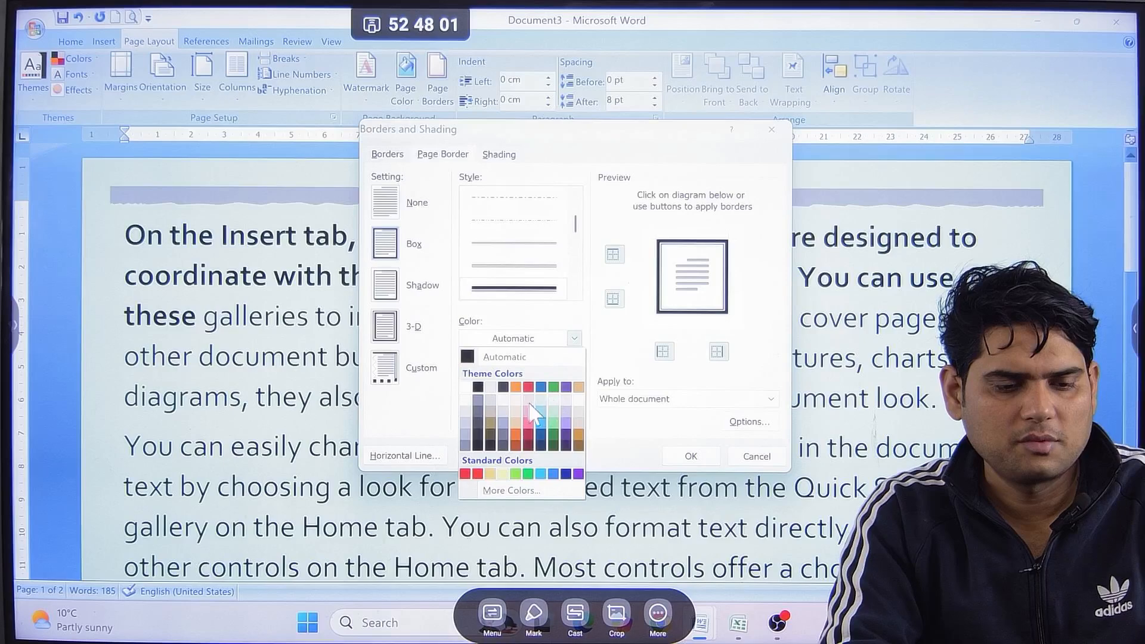
click(529, 389)
click(679, 454)
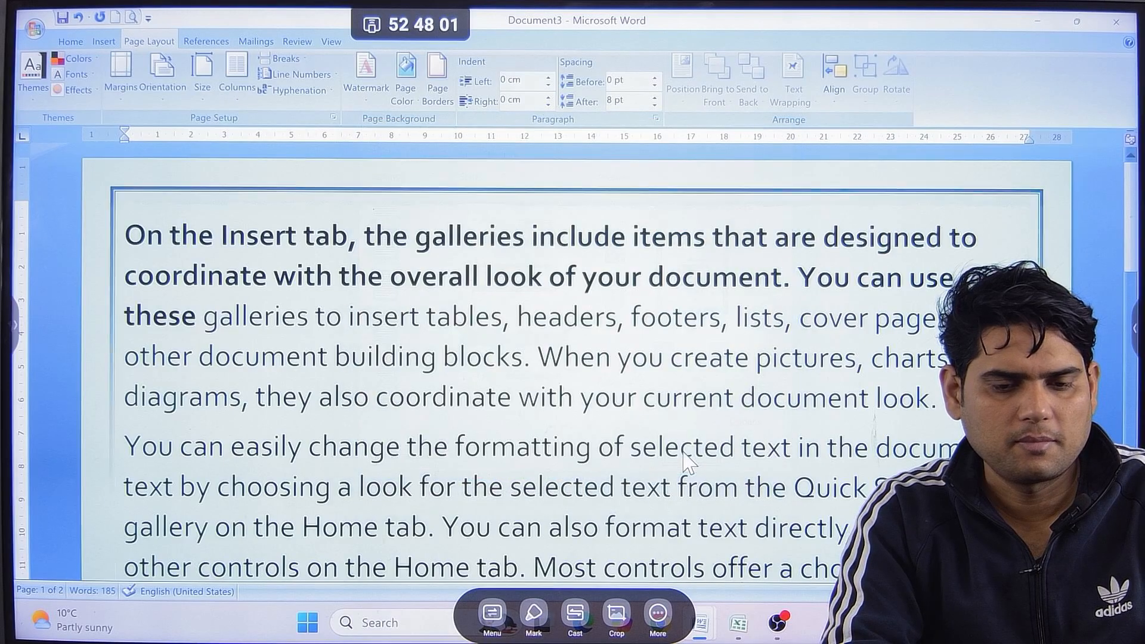
scroll(649, 400, down, 3)
scroll(651, 401, down, 2)
scroll(659, 416, up, 4)
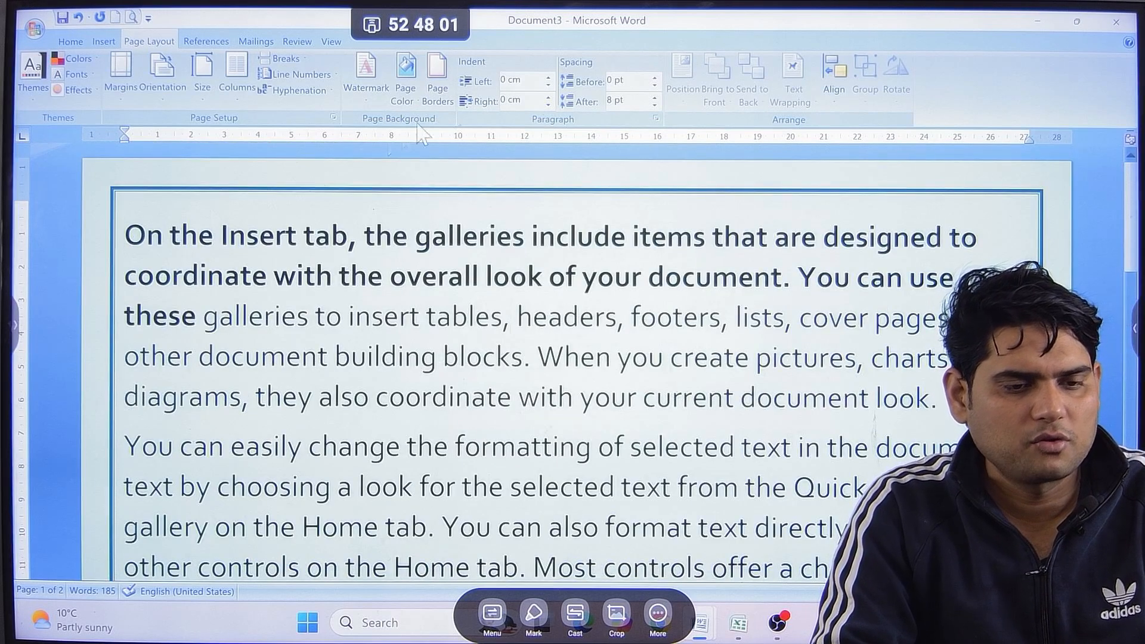
Set the first paragraph's left indent to 0.8 cm and its right indent to 0.1 cm.
click(549, 79)
click(549, 80)
click(548, 79)
click(548, 79)
click(548, 79)
click(549, 79)
click(549, 79)
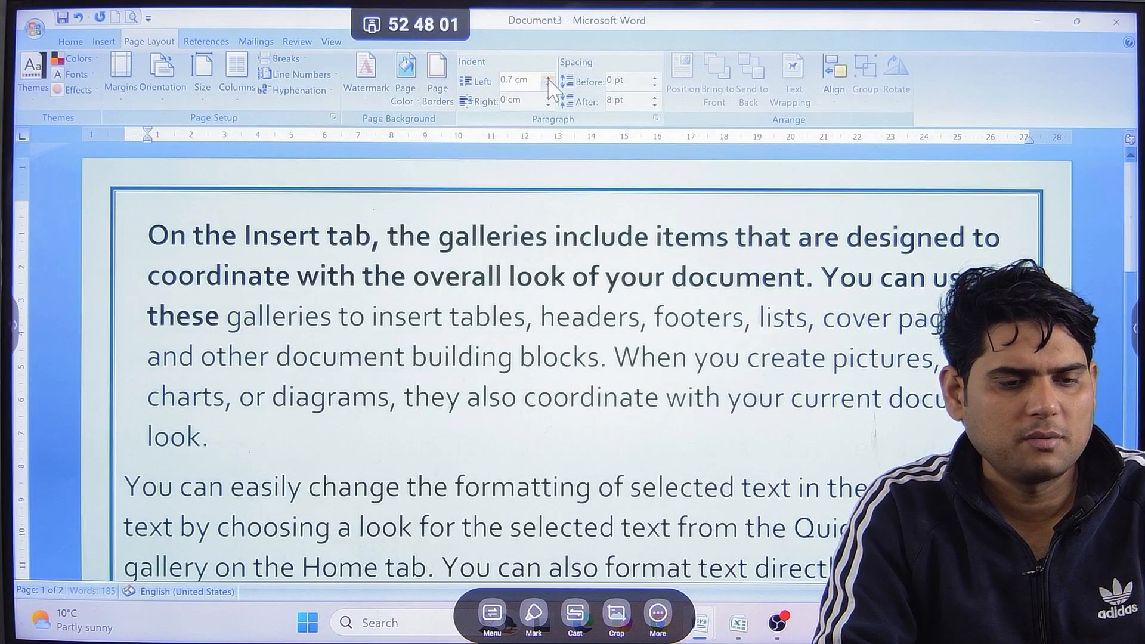
click(548, 79)
click(549, 96)
click(548, 97)
click(548, 96)
click(549, 106)
click(549, 105)
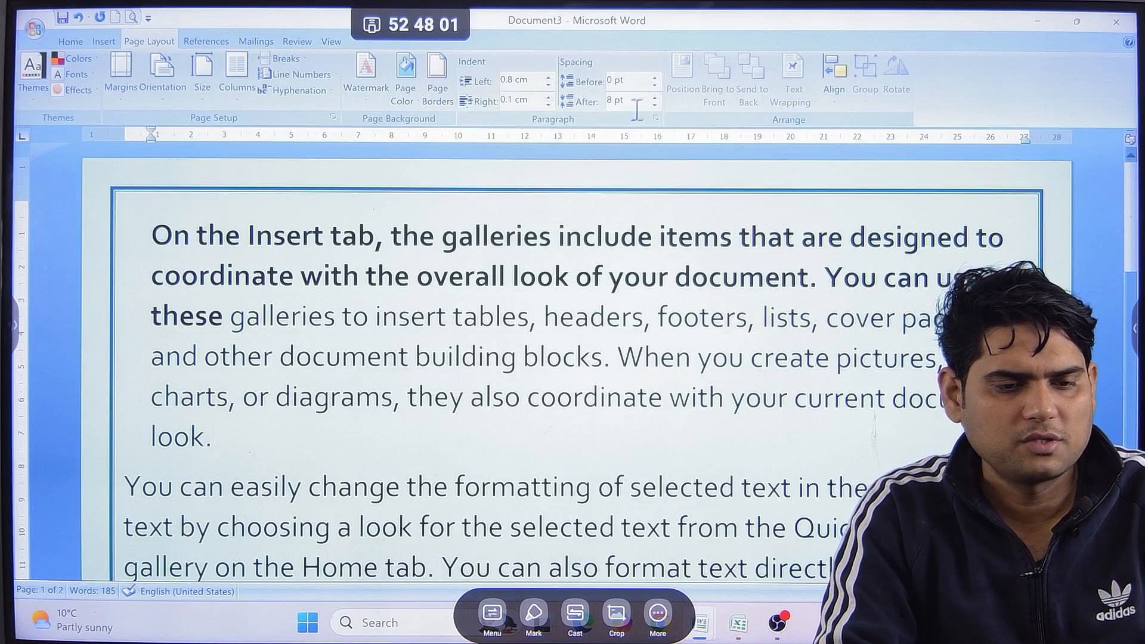
Set the spacing after the first paragraph to 36 pt.
click(655, 97)
click(655, 97)
click(654, 96)
click(655, 96)
click(654, 96)
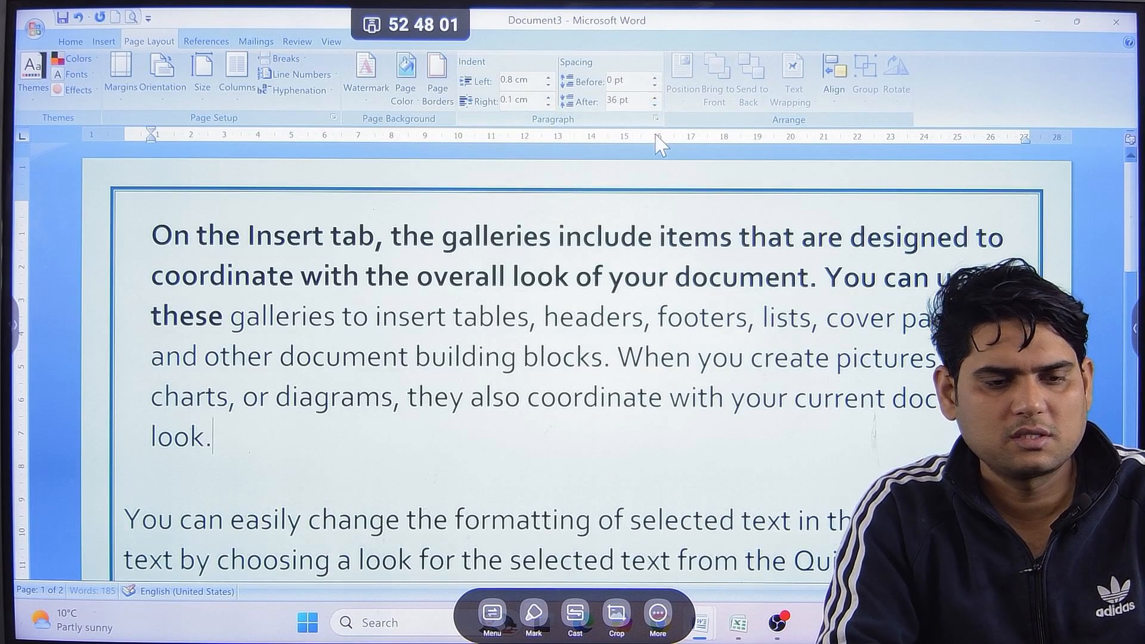
Draw a rectangle about 5.2 cm high and 4 cm wide over the second paragraph and give it the orange shape style.
scroll(391, 369, down, 2)
click(384, 350)
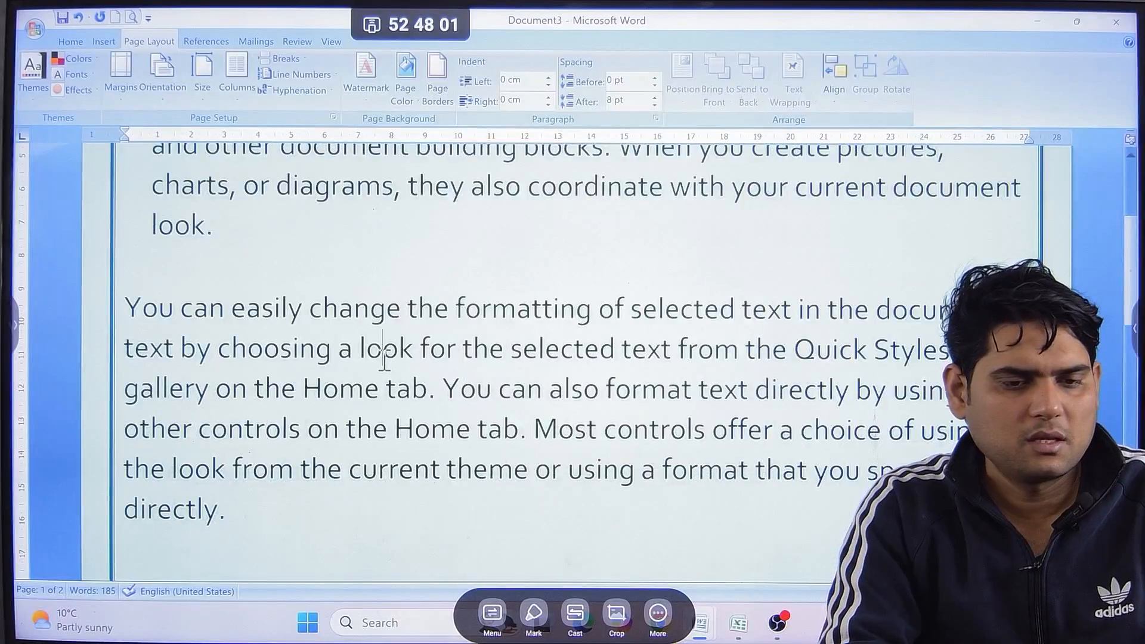
click(105, 41)
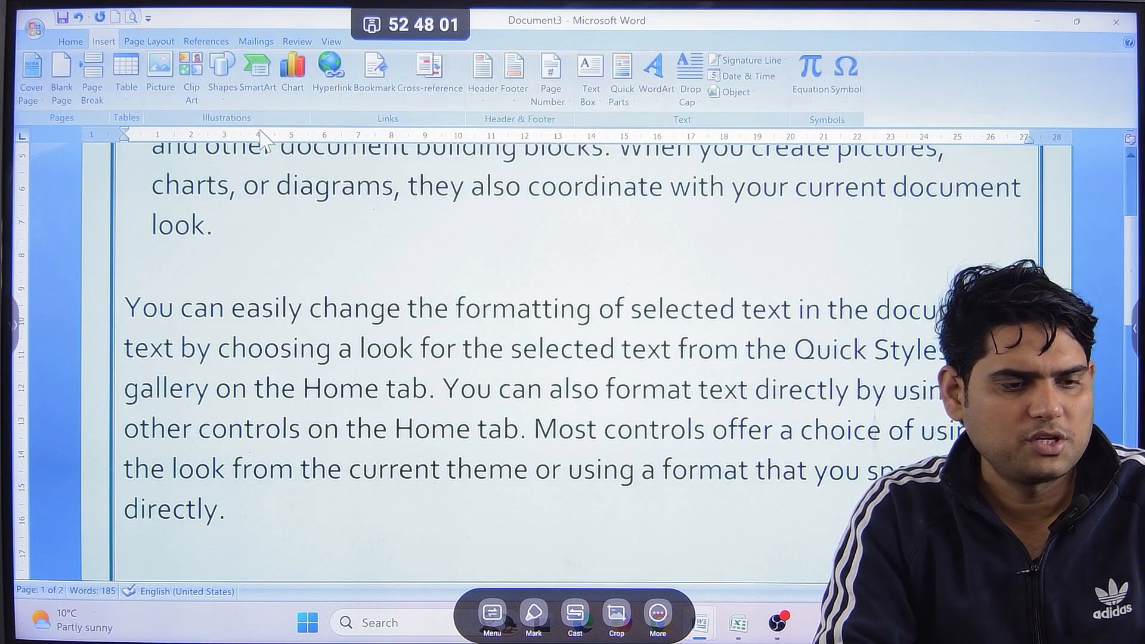
click(224, 90)
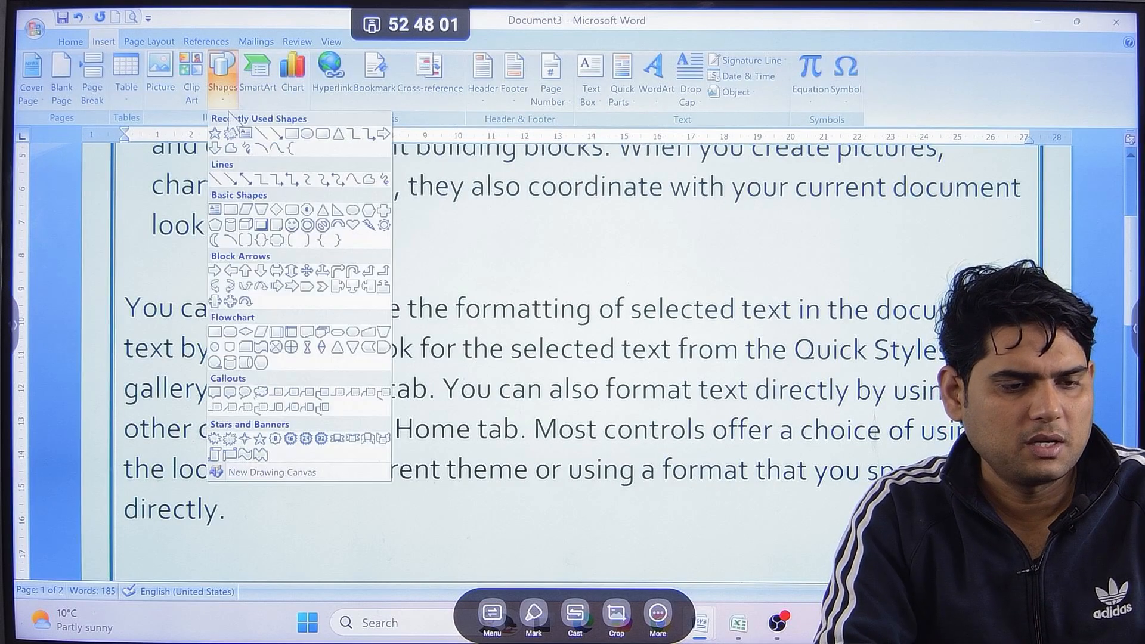
click(300, 134)
drag(358, 226, 493, 397)
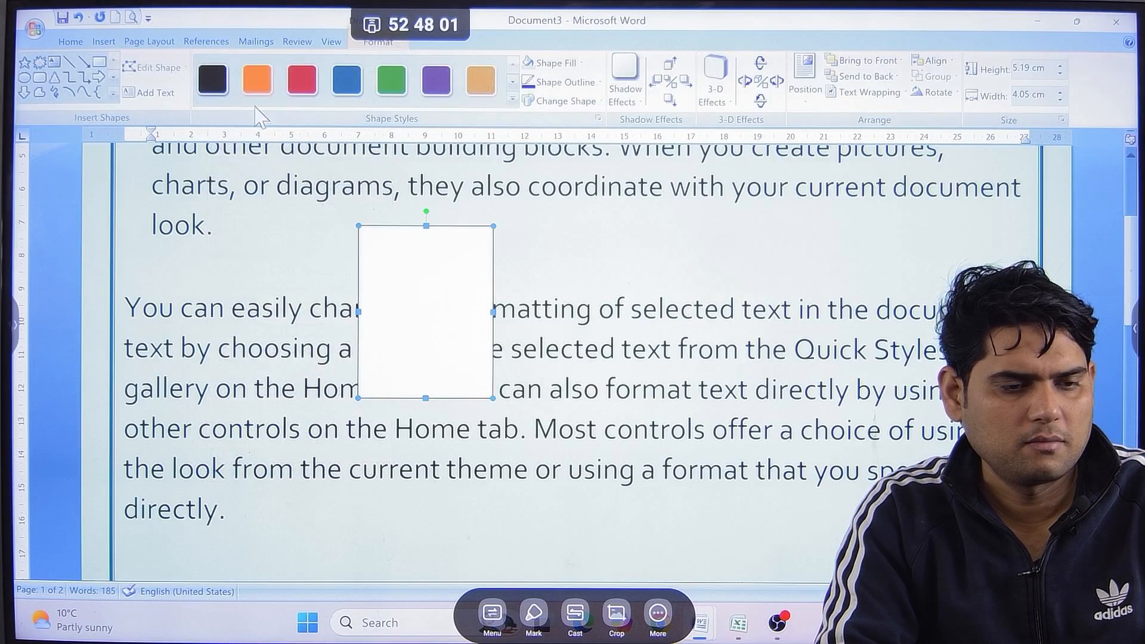
click(257, 79)
key(Escape)
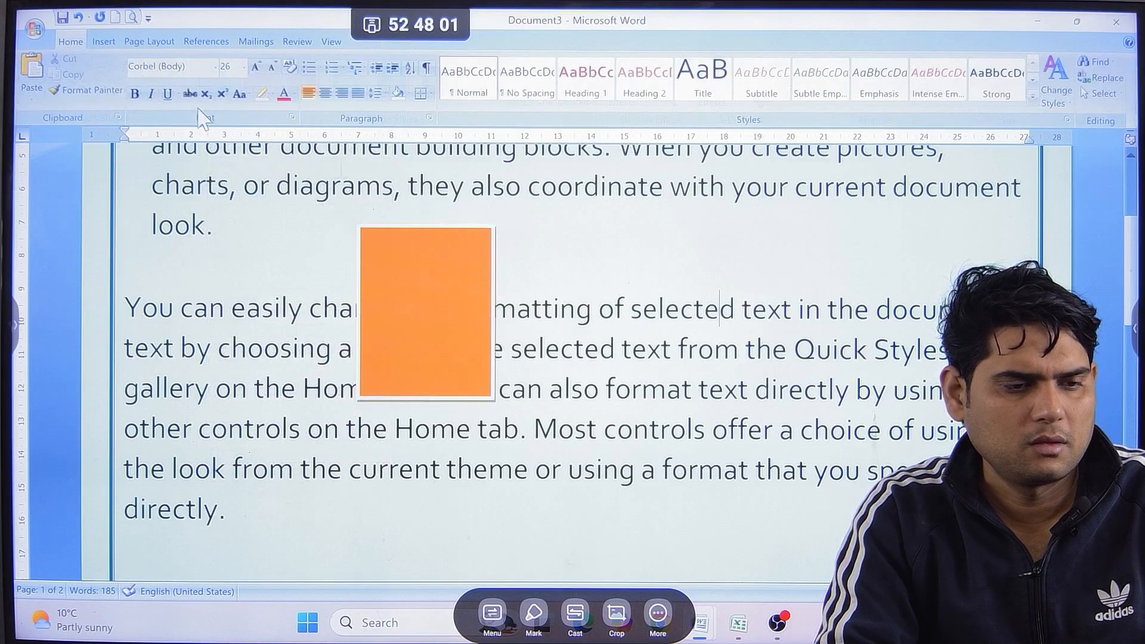
Draw an oval about 4 cm high and 5.5 cm wide over the second paragraph, beside the orange rectangle.
click(105, 41)
click(223, 83)
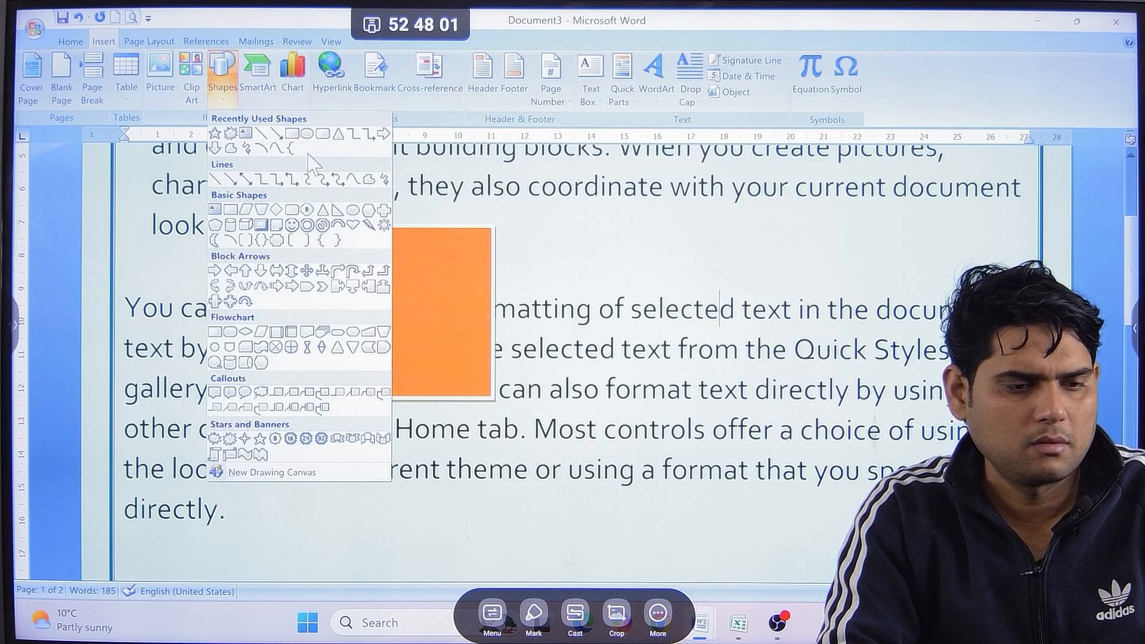
click(307, 134)
drag(653, 278, 836, 412)
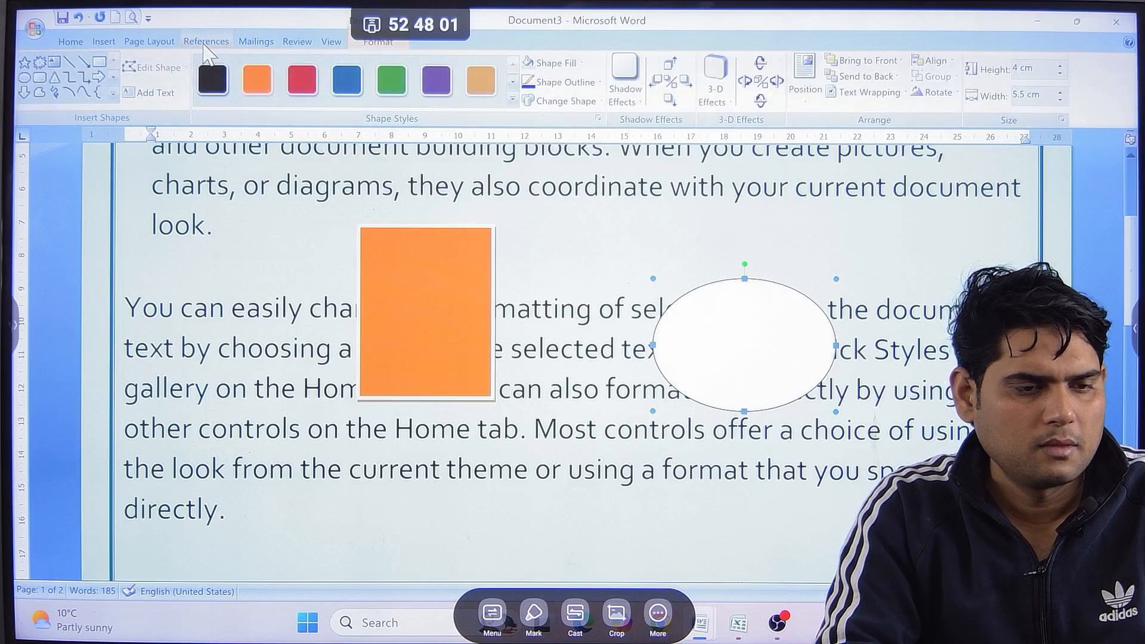
Move the oval so it overlaps the orange rectangle, and try sending it to the back and bringing it to the front.
click(208, 43)
click(149, 41)
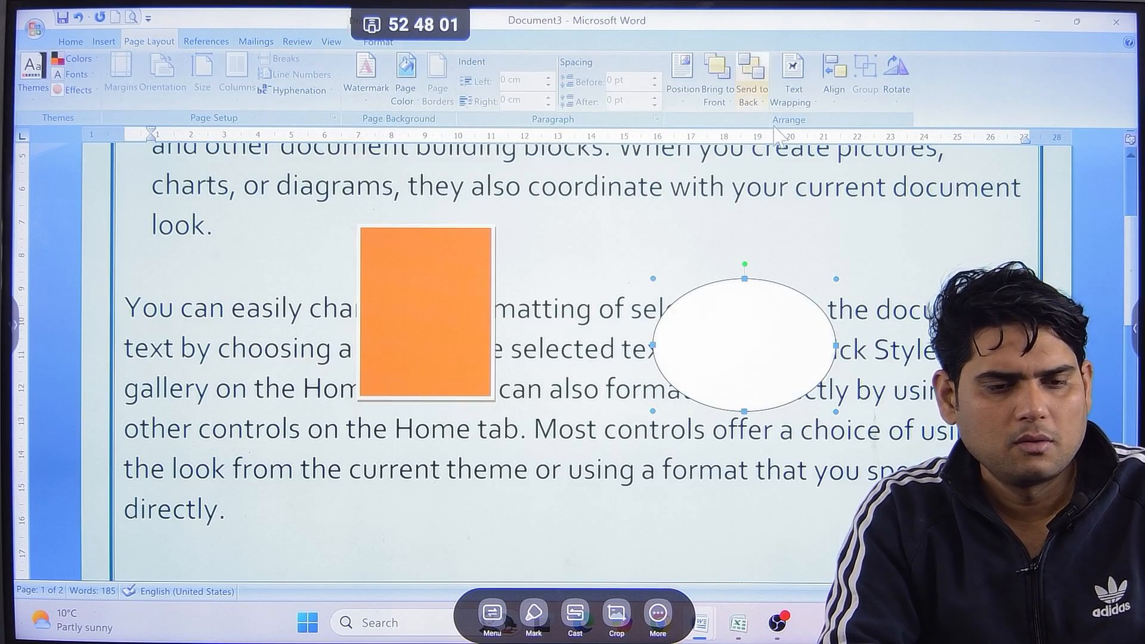
drag(765, 338, 525, 320)
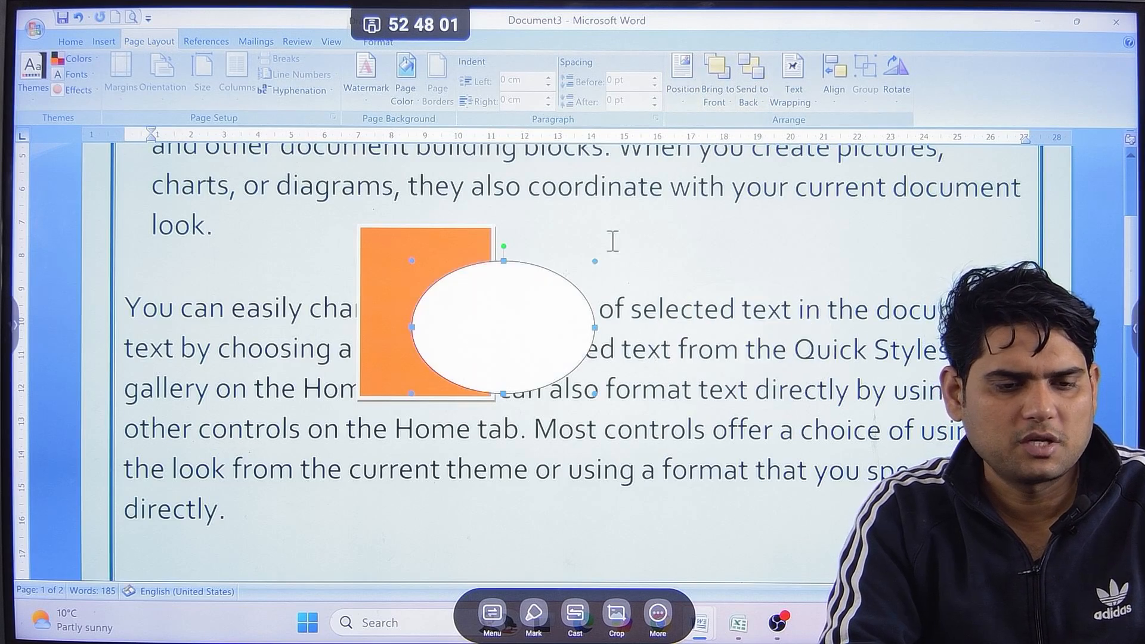
click(763, 78)
click(718, 75)
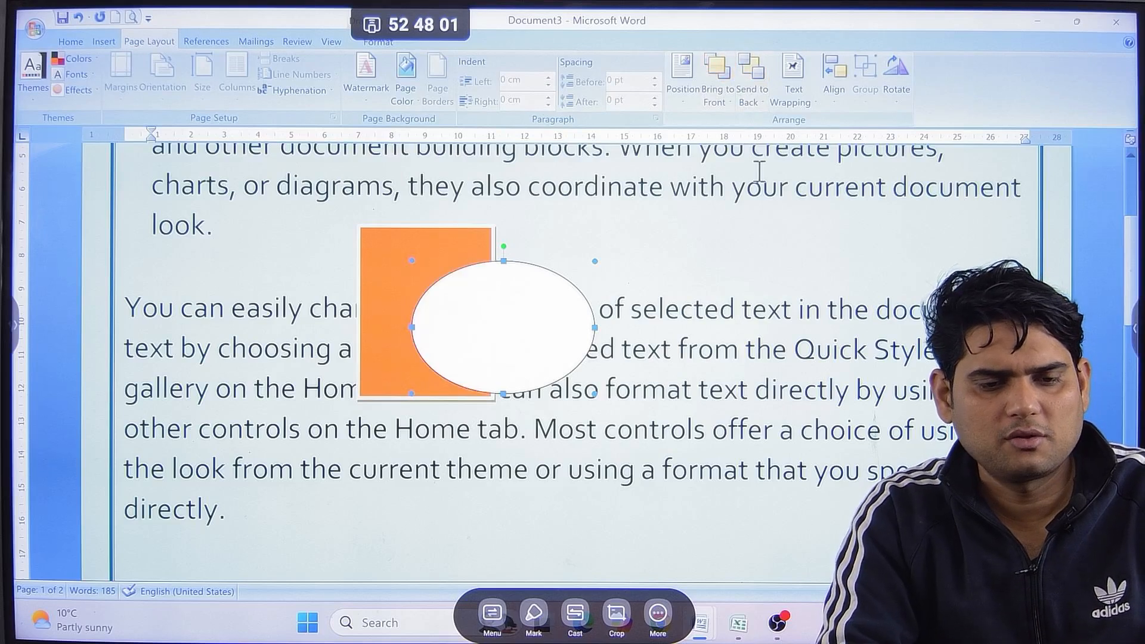
Set the oval's text wrapping to Behind Text and move the orange rectangle away from it.
click(793, 106)
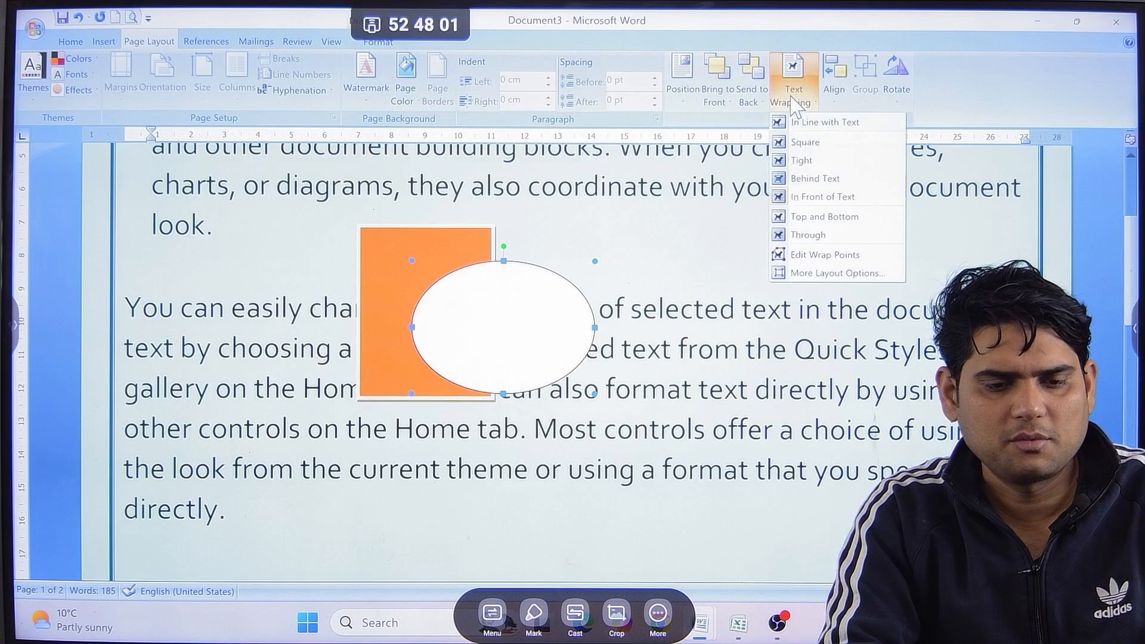
click(824, 179)
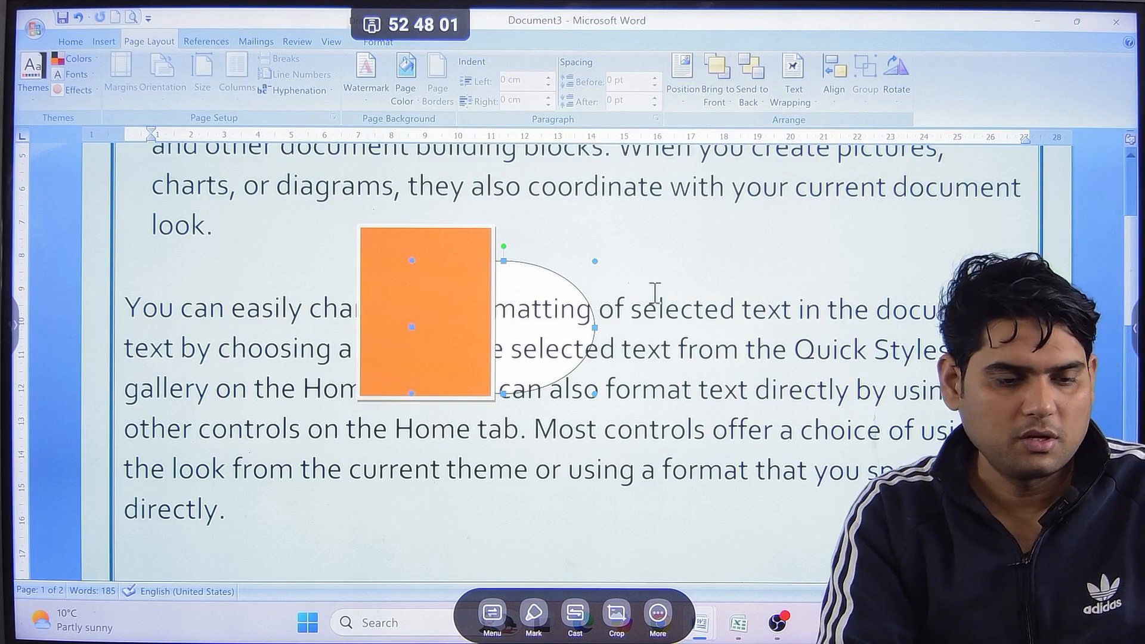
click(445, 287)
drag(309, 255, 310, 255)
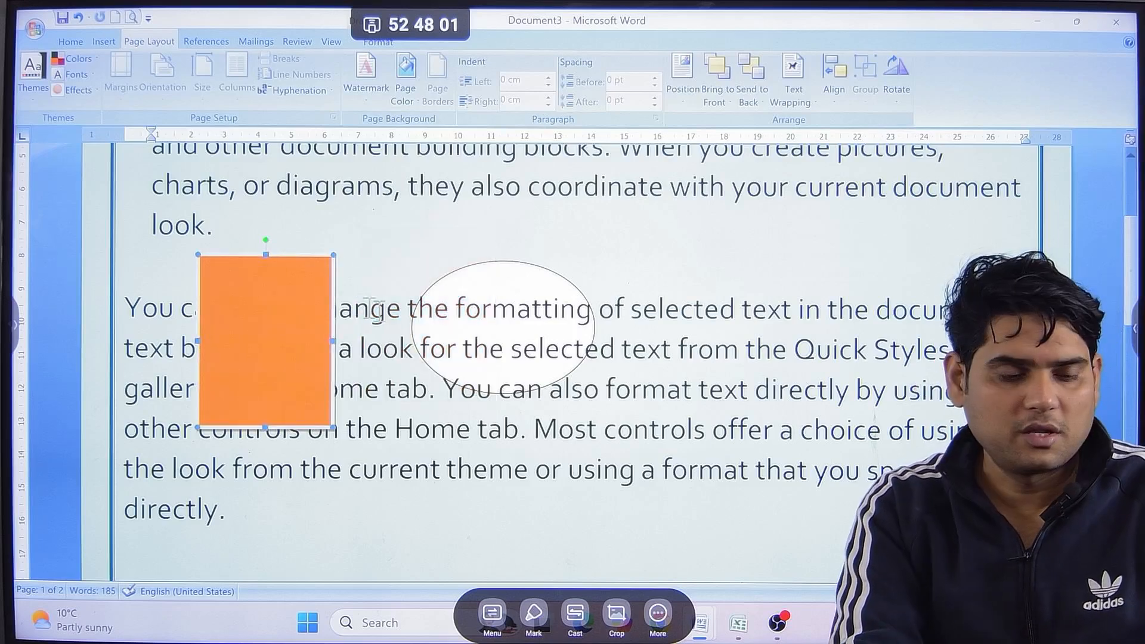
click(735, 316)
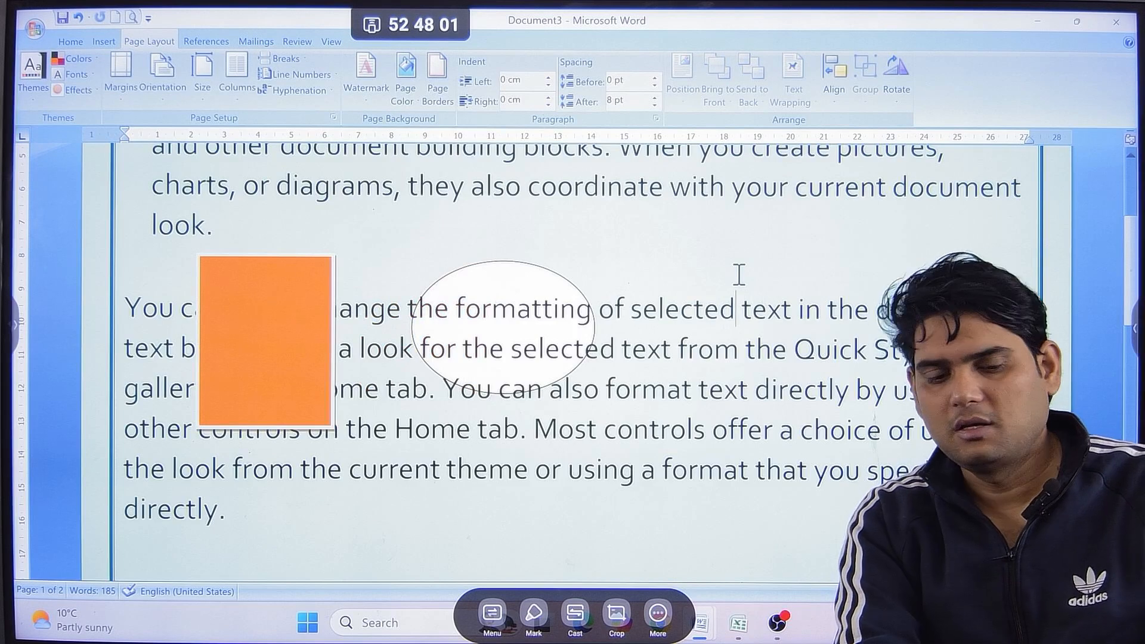
click(706, 389)
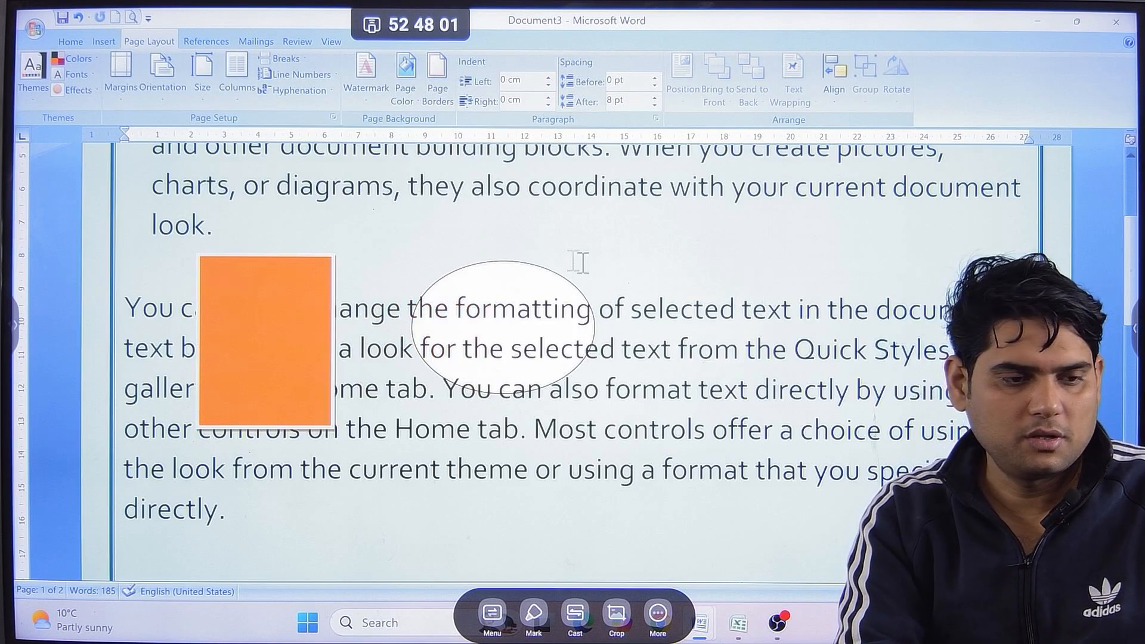
click(228, 42)
click(256, 42)
click(314, 43)
click(330, 42)
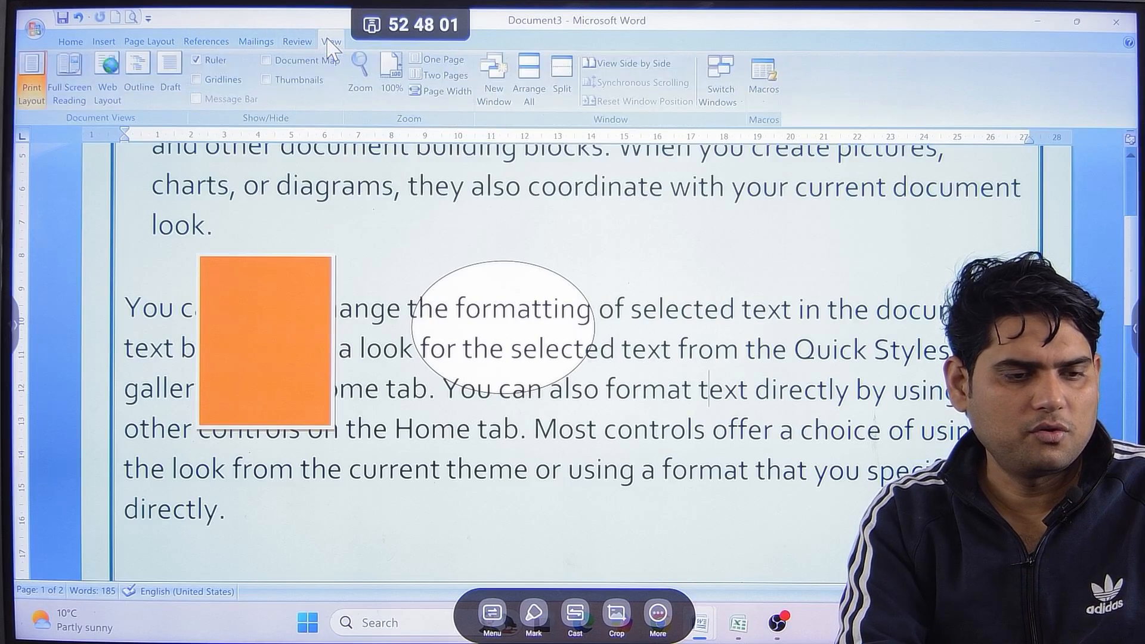